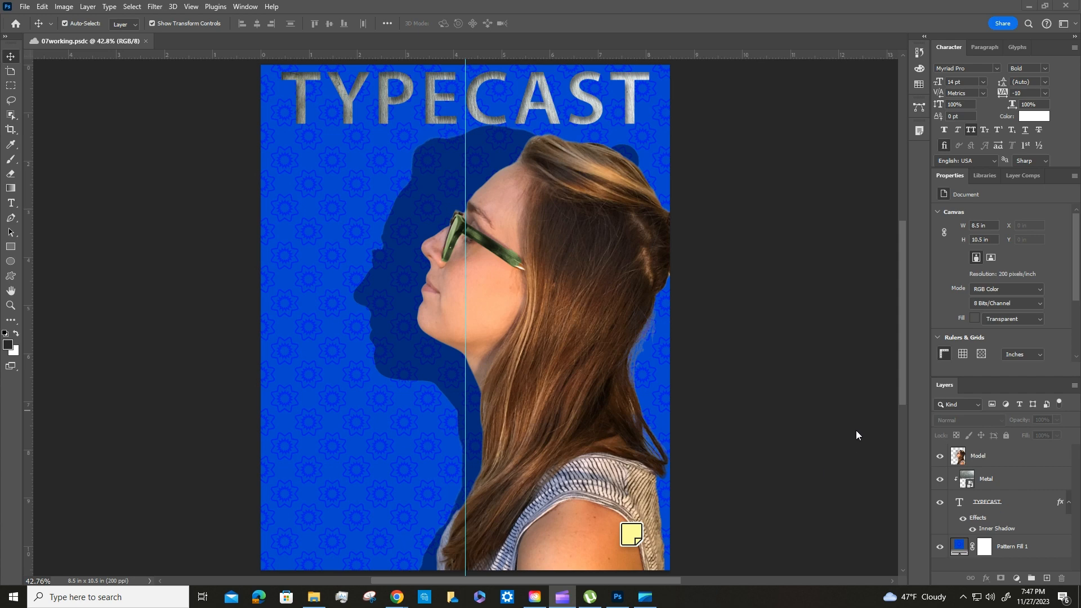
Select the Model layer and make the saved Speech Path active so it shows on the canvas
{"action": "left_click", "coordinate": [1000, 462]}
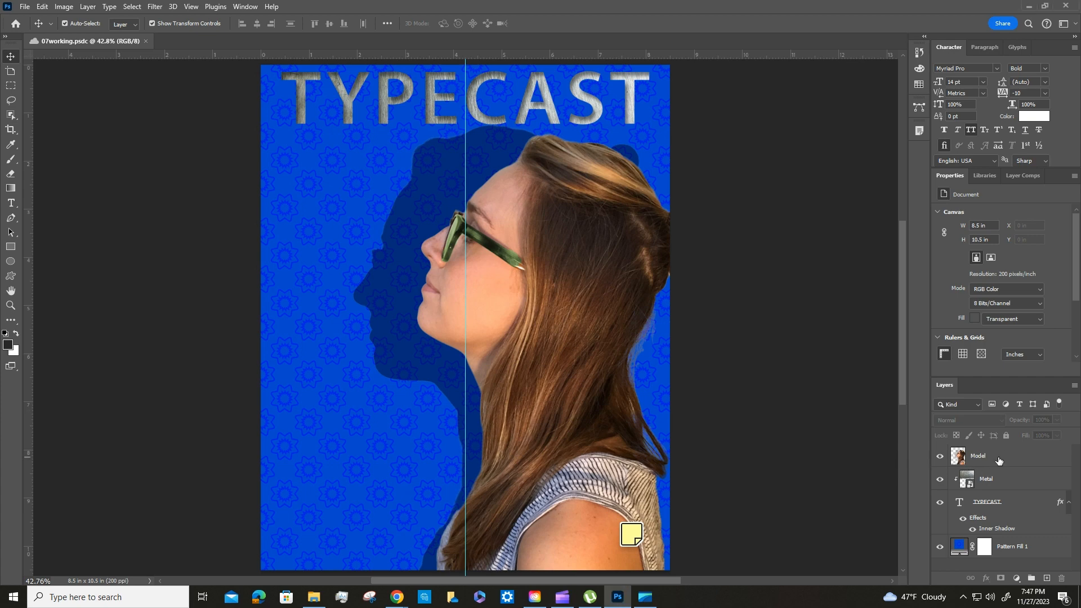
{"action": "left_click", "coordinate": [1002, 459]}
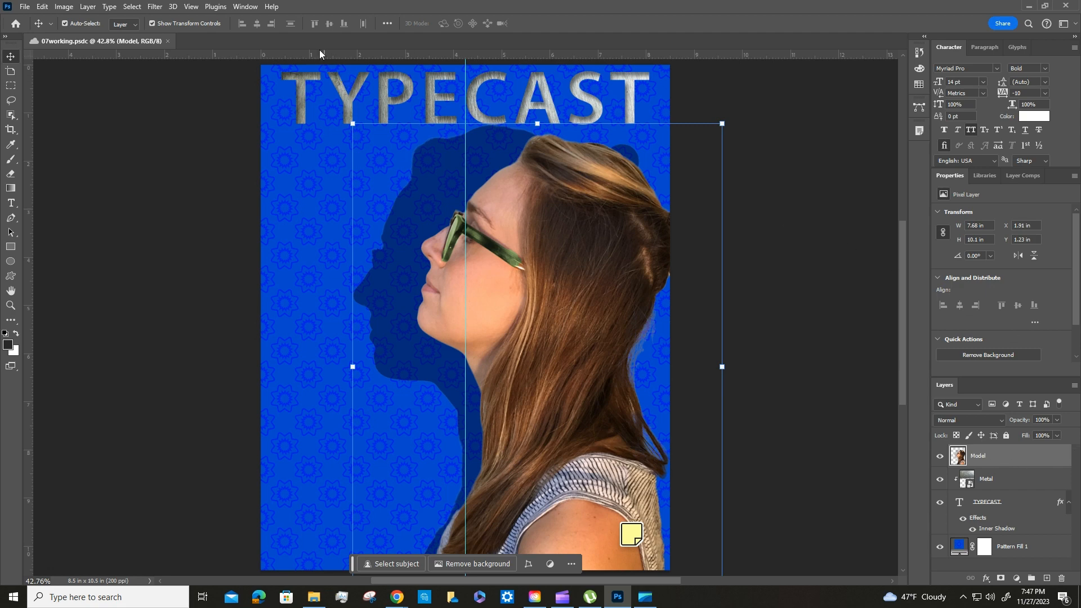
{"action": "left_click", "coordinate": [245, 7]}
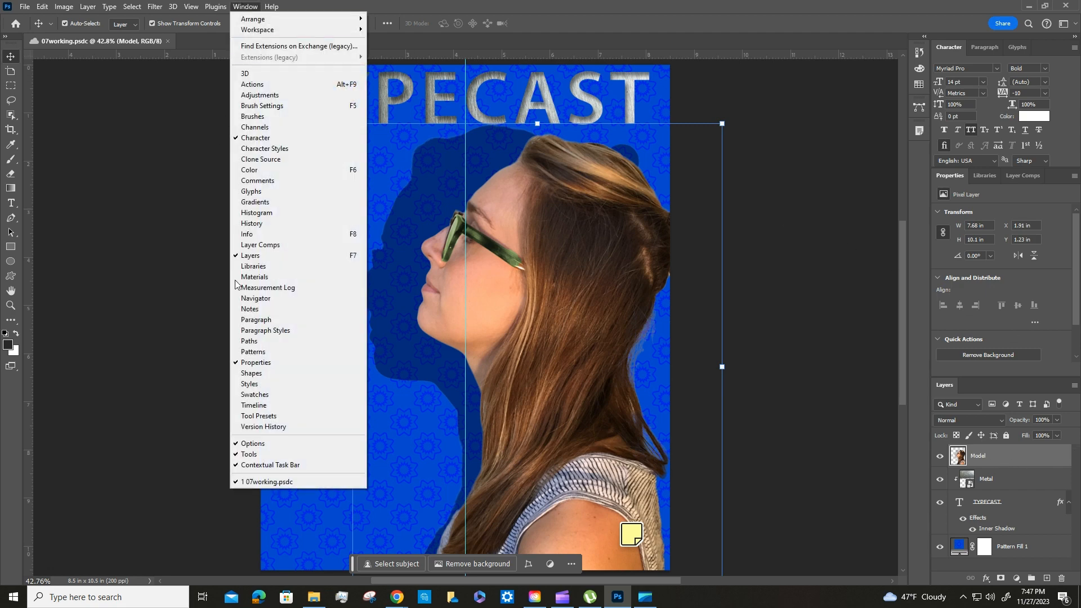
{"action": "left_click", "coordinate": [258, 341]}
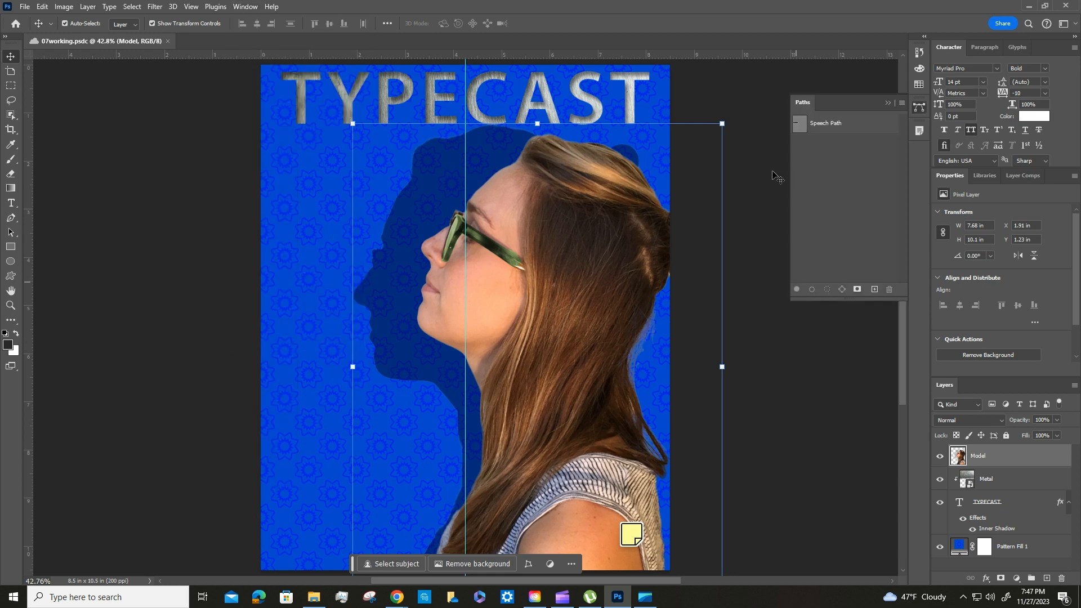
{"action": "left_click_drag", "start_coordinate": [842, 98], "coordinate": [835, 141]}
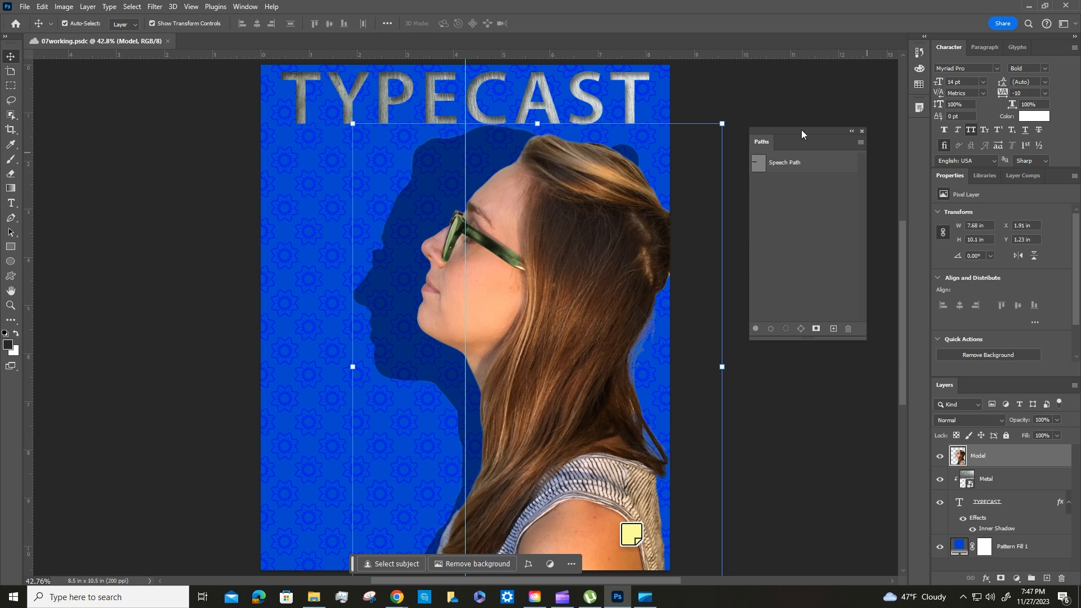
{"action": "left_click_drag", "start_coordinate": [802, 130], "coordinate": [918, 135]}
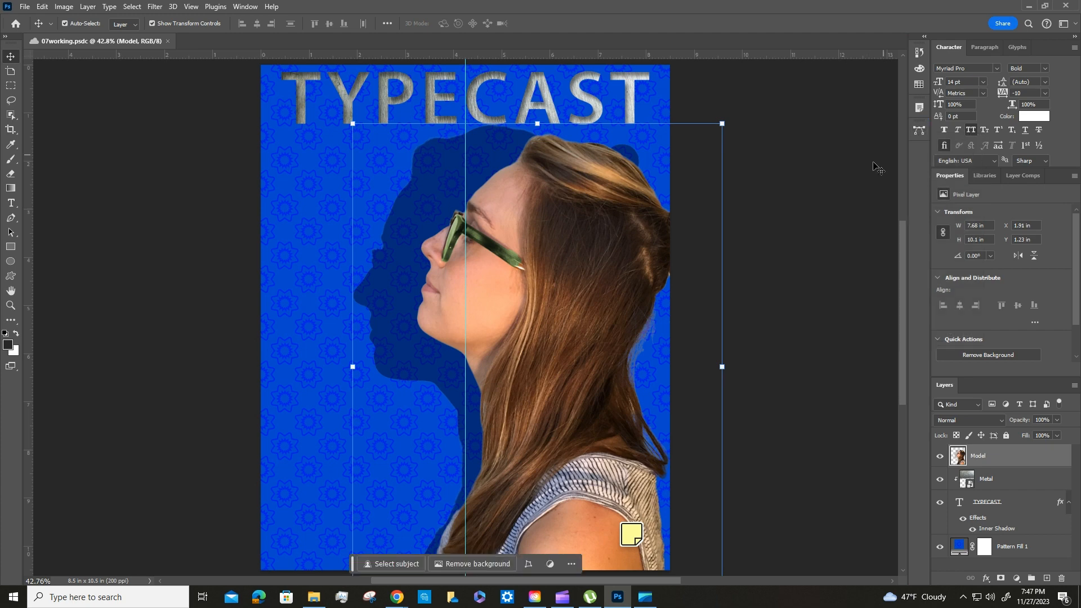
{"action": "left_click", "coordinate": [919, 131]}
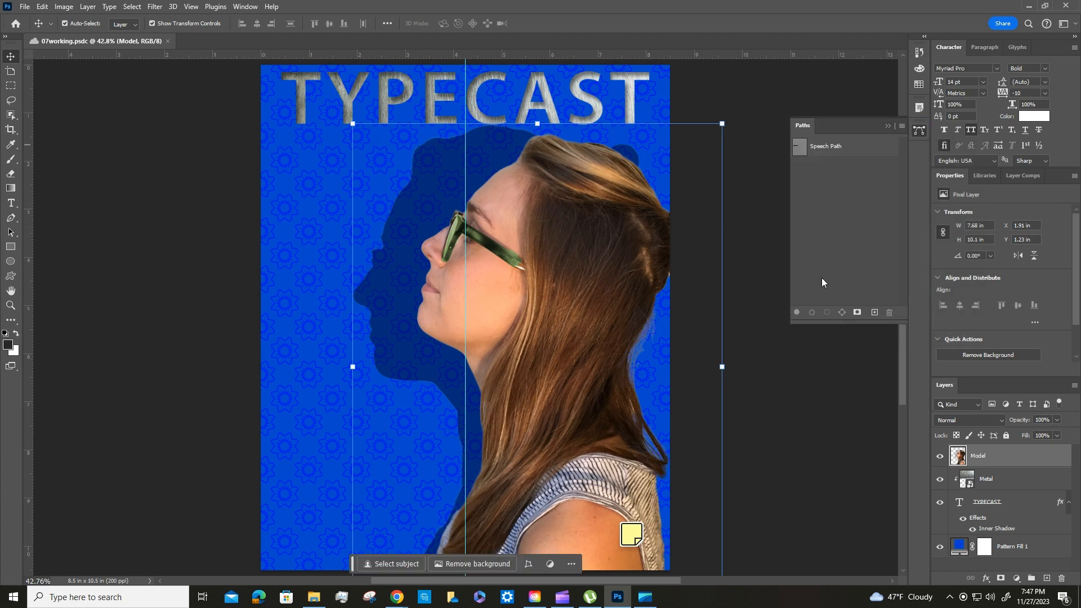
{"action": "left_click", "coordinate": [825, 147]}
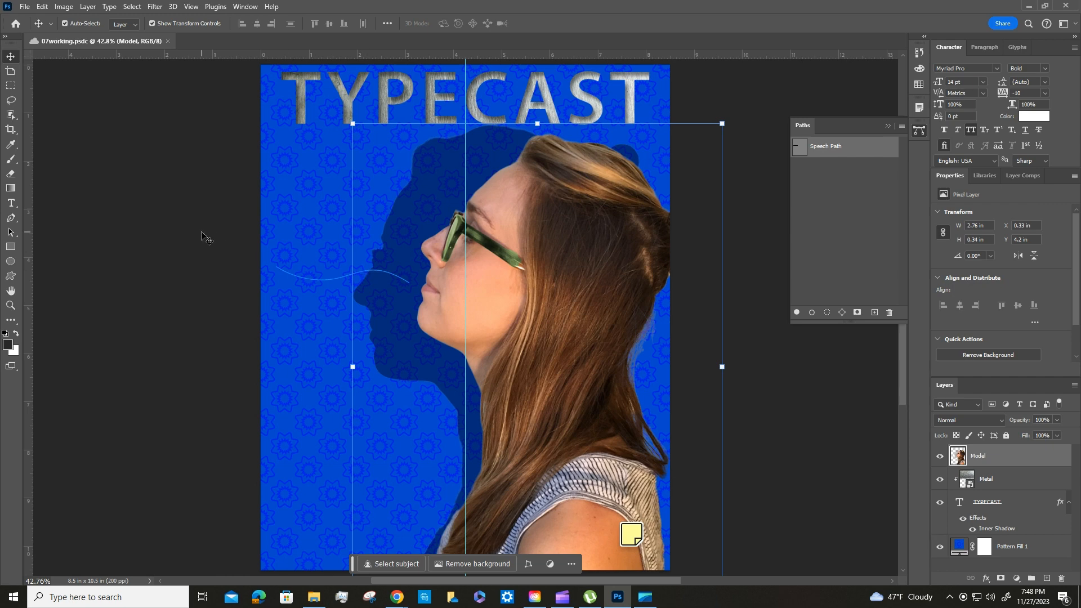
Set up the Type tool with right-aligned Myriad Pro Regular at 14 pt, tracking -10 and white text
{"action": "left_click", "coordinate": [11, 204]}
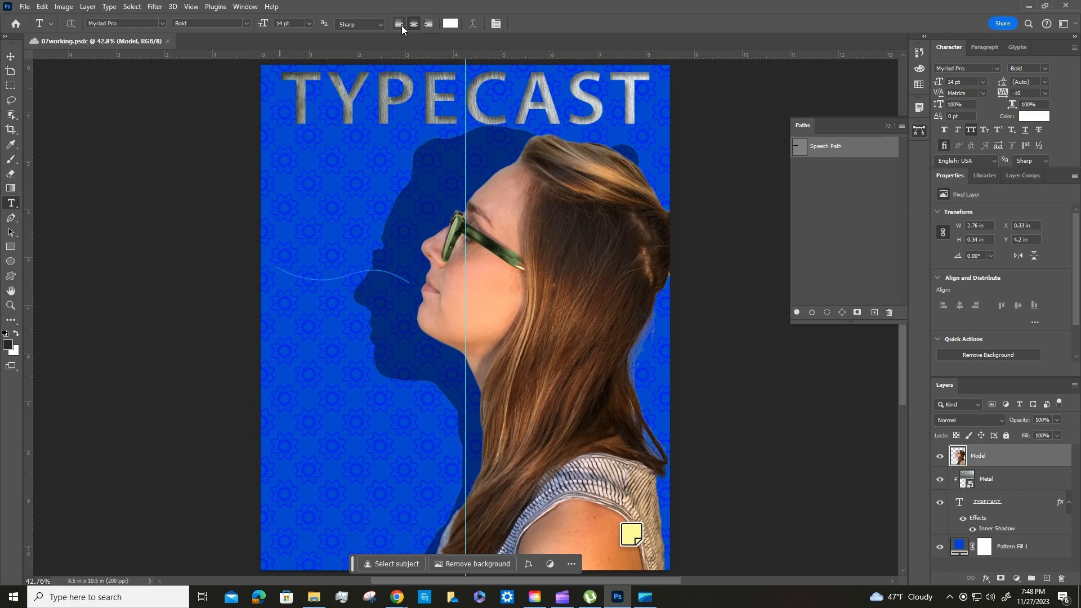
{"action": "left_click", "coordinate": [428, 21]}
{"action": "left_click", "coordinate": [1043, 72]}
{"action": "left_click", "coordinate": [1020, 91]}
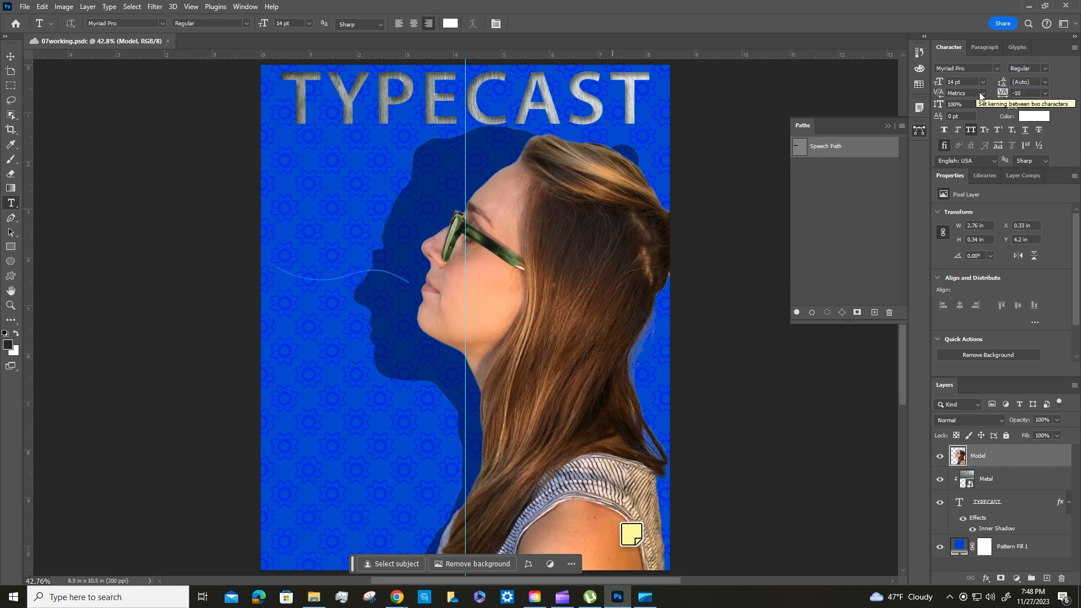
{"action": "left_click", "coordinate": [953, 83]}
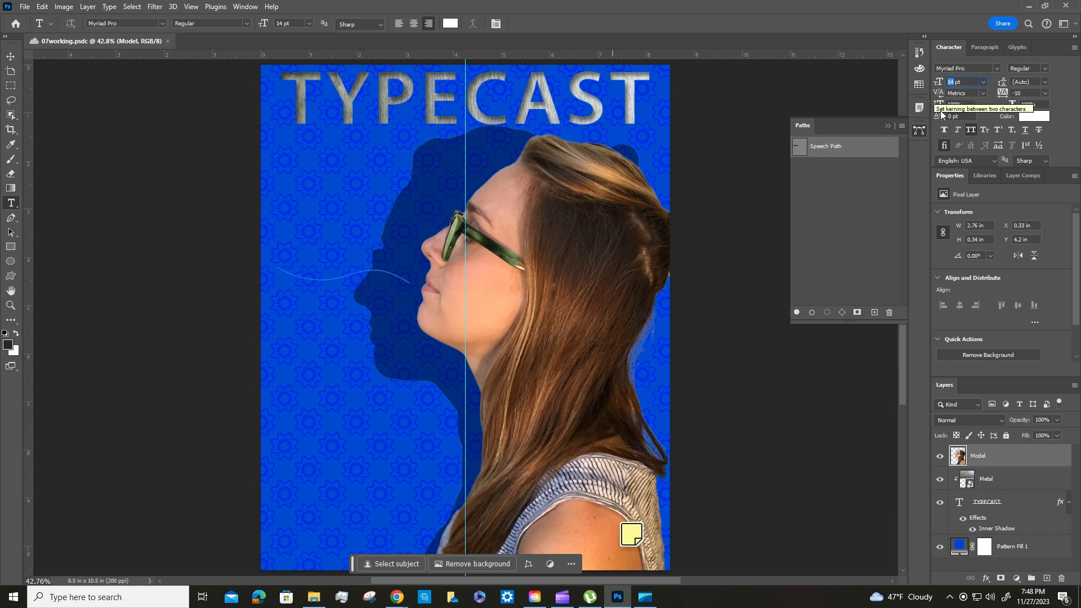
{"action": "left_click", "coordinate": [1026, 93]}
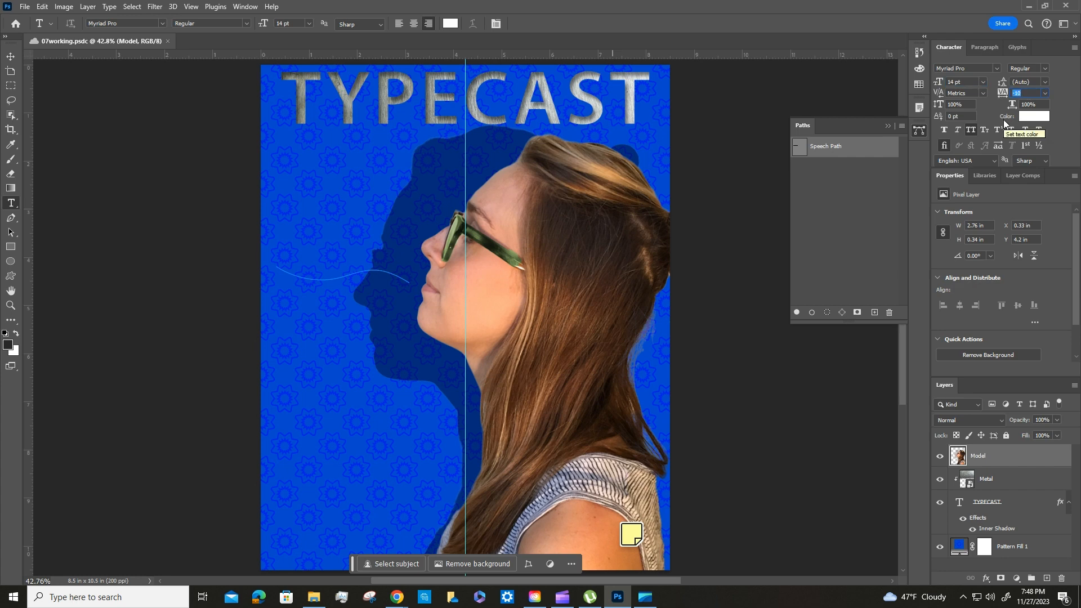
{"action": "left_click", "coordinate": [1046, 118]}
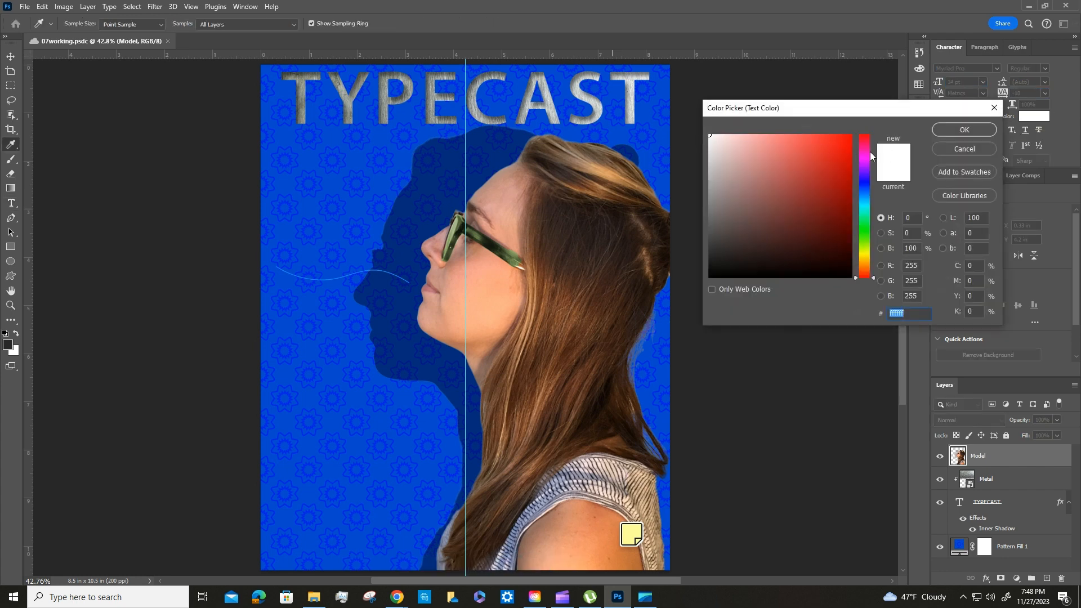
{"action": "left_click", "coordinate": [964, 128]}
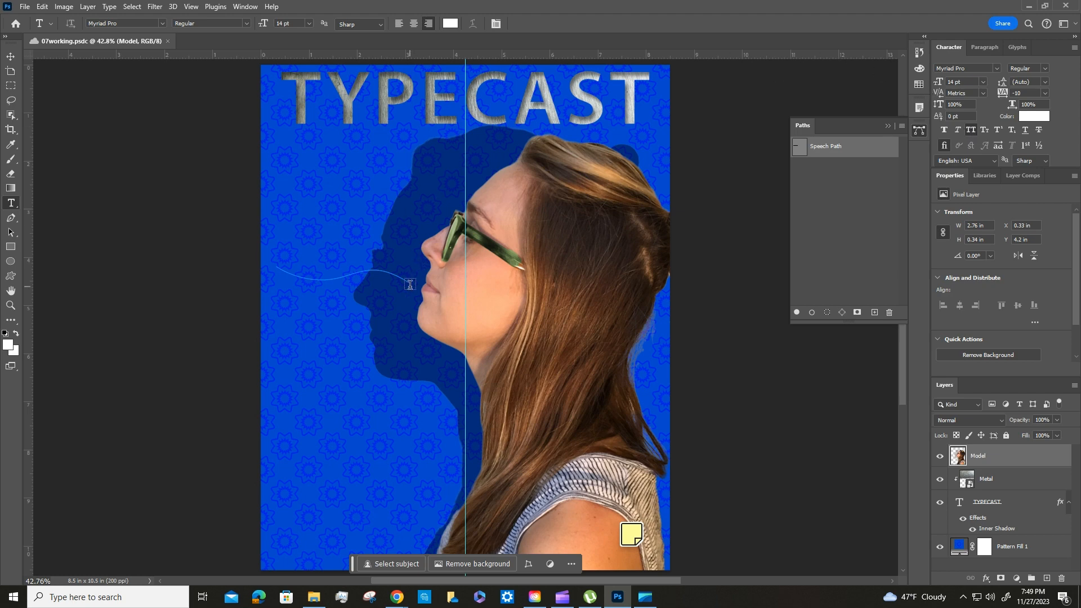
Add the text "WHAT'S NEW IN 3D TYPE?" along the speech path, starting from its end beside the model's mouth
{"action": "left_click", "coordinate": [276, 273]}
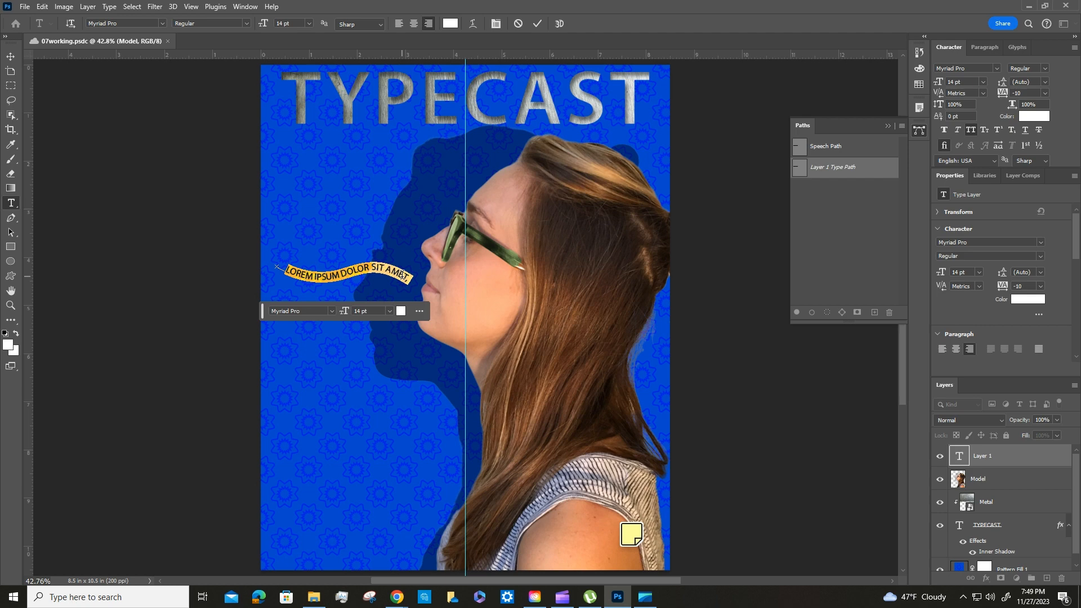
{"action": "type", "text": "WHAT'S"}
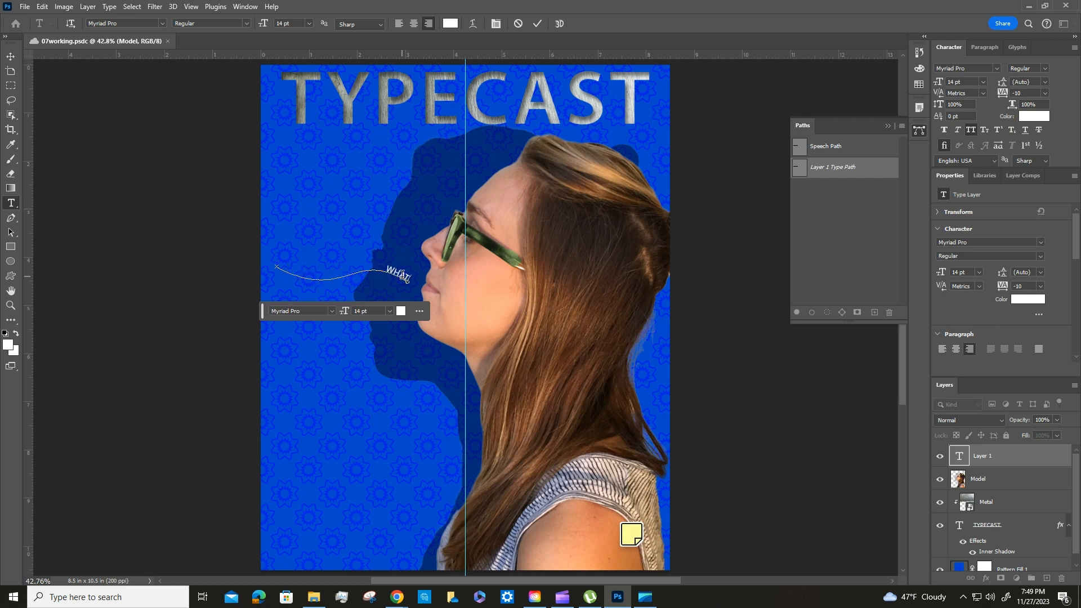
{"action": "type", "text": " NEW IN 3D TYPE?"}
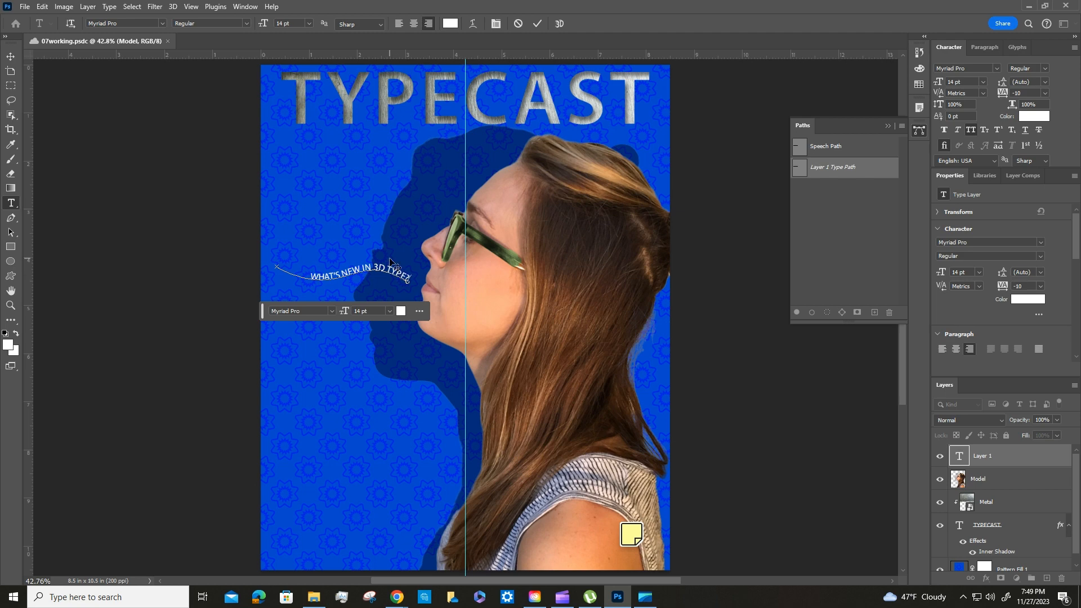
Make the words "3D TYPE?" bold in the path text and commit the edit
{"action": "left_click_drag", "start_coordinate": [374, 266], "coordinate": [411, 277]}
{"action": "left_click", "coordinate": [1043, 69]}
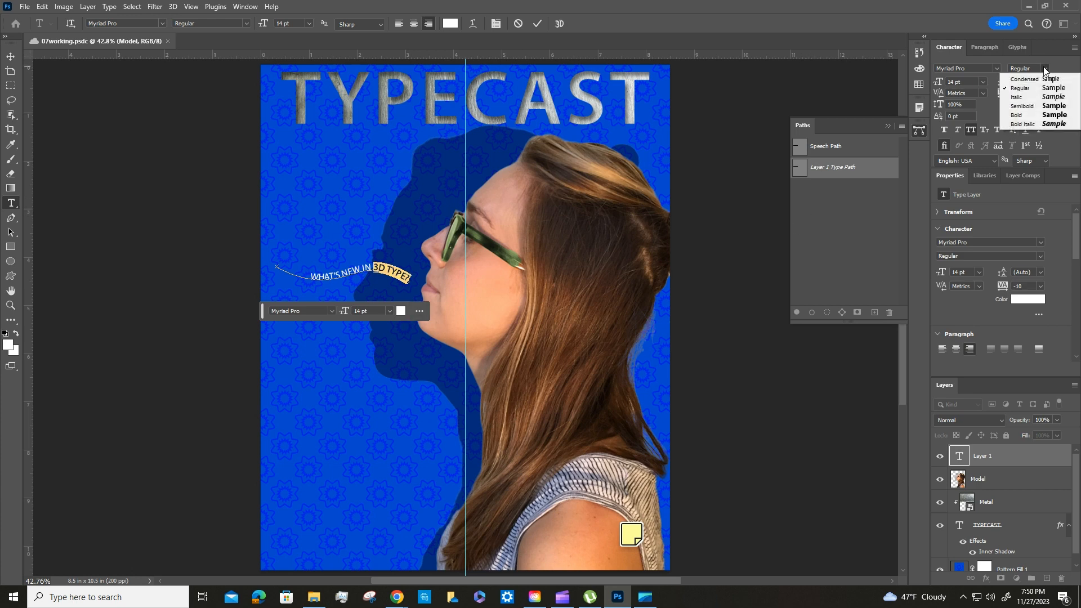
{"action": "left_click", "coordinate": [1026, 115]}
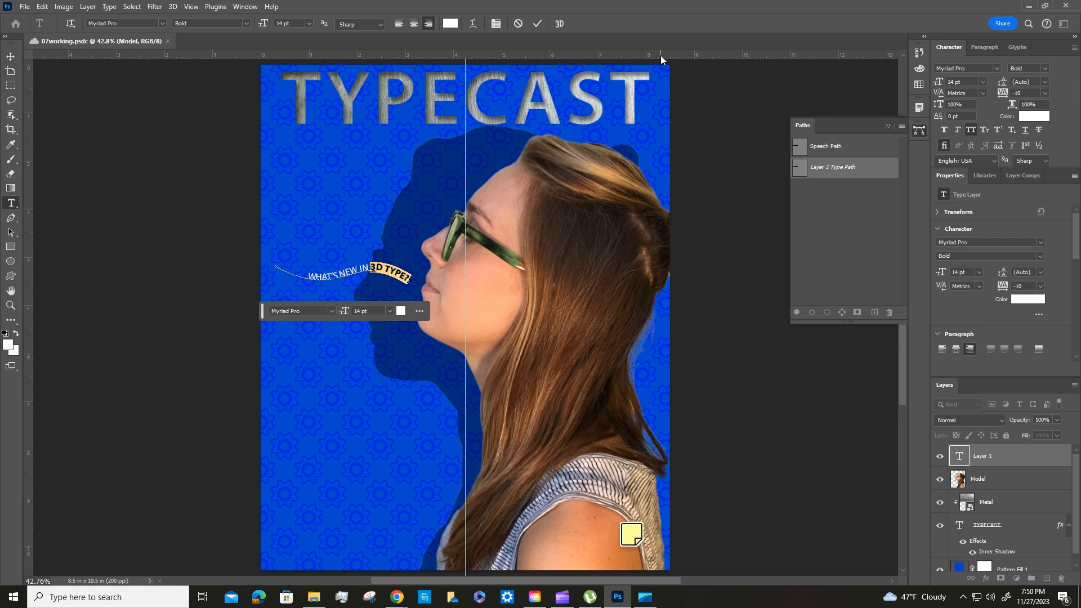
{"action": "left_click", "coordinate": [537, 24]}
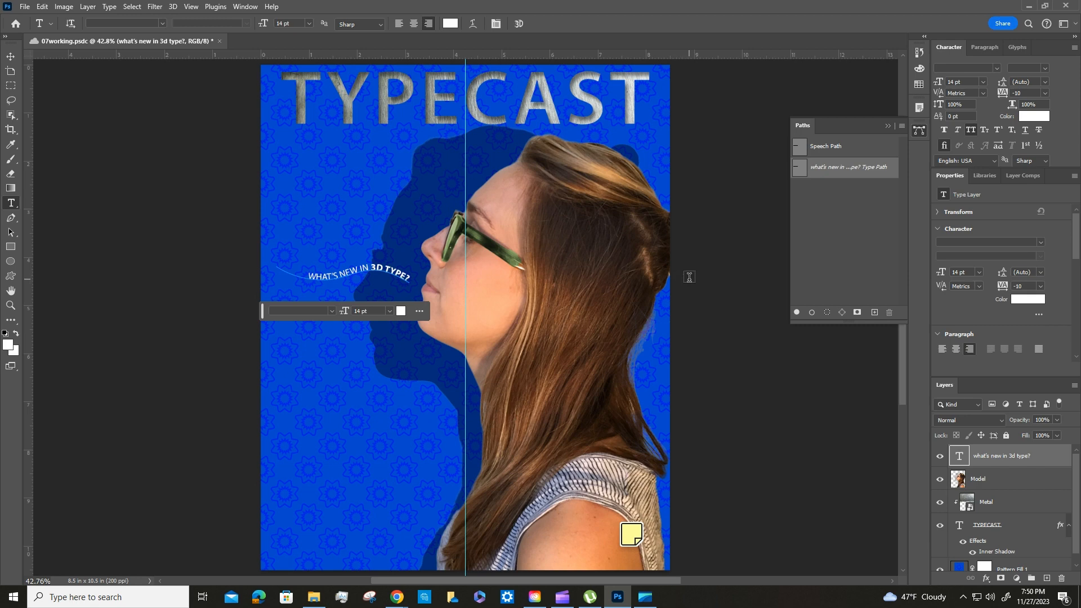
Duplicate the "what's new in 3d type?" layer and rotate the copy's path 15 degrees with Free Transform Path
{"action": "left_click", "coordinate": [1008, 454]}
{"action": "left_click_drag", "start_coordinate": [1008, 453], "coordinate": [1046, 579]}
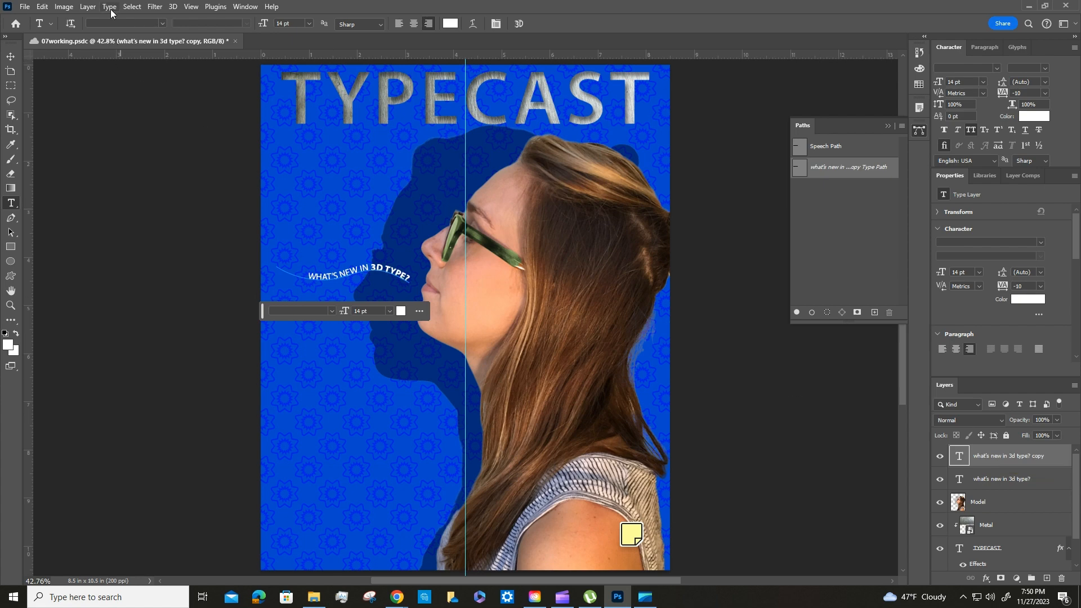
{"action": "left_click", "coordinate": [41, 8]}
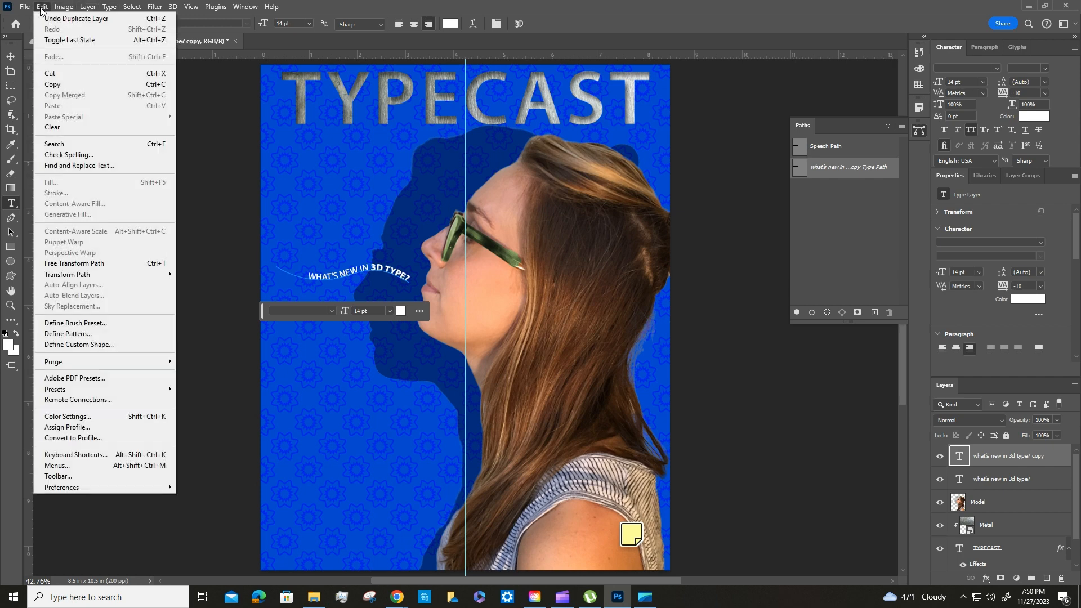
{"action": "left_click", "coordinate": [79, 264]}
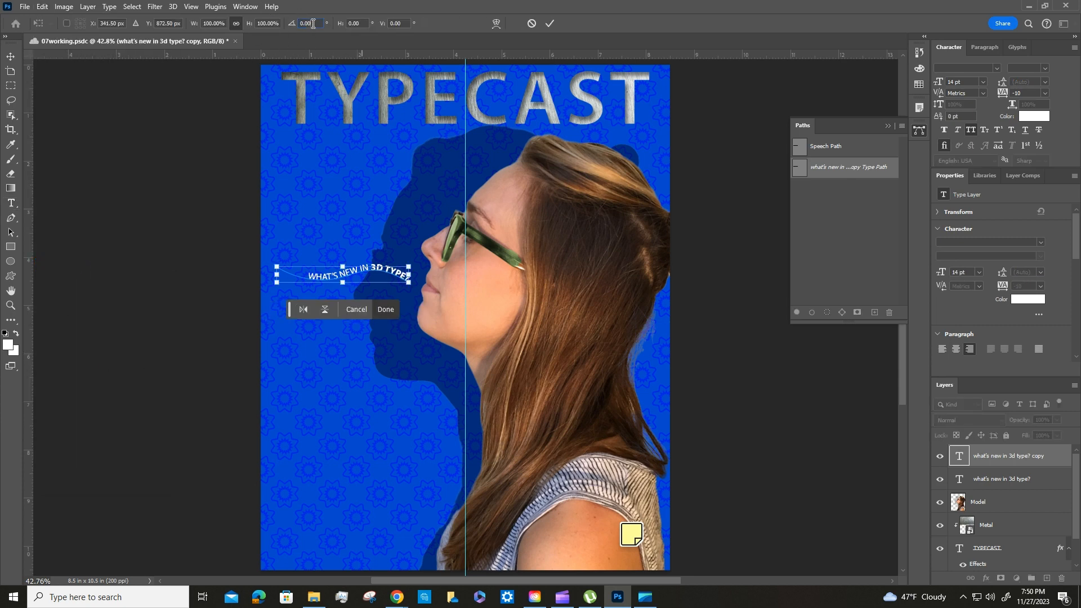
{"action": "left_click", "coordinate": [306, 23]}
{"action": "type", "text": "15"}
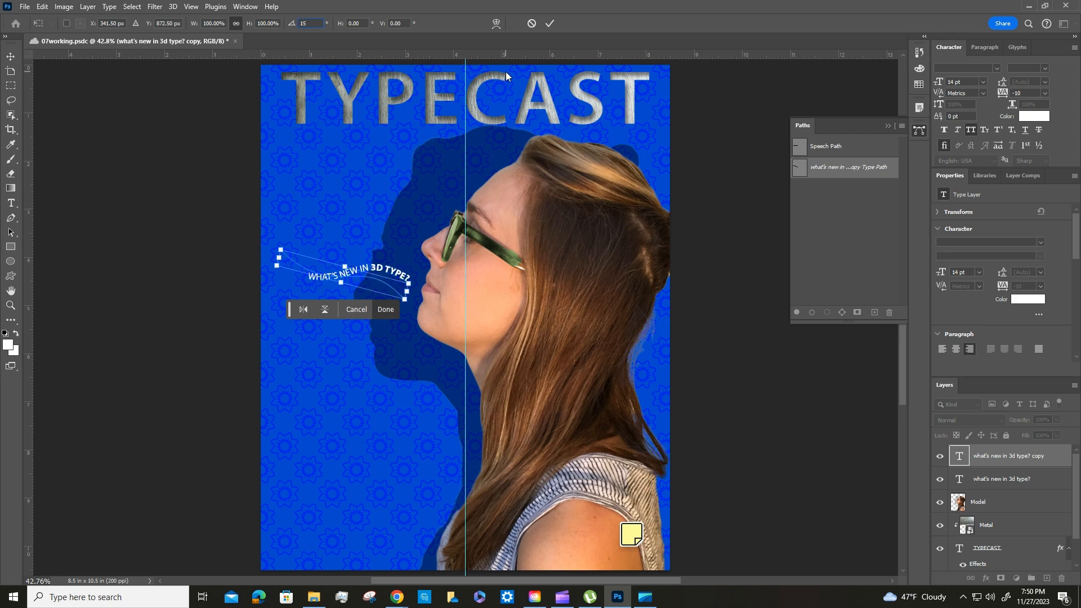
{"action": "key", "text": "Return"}
{"action": "left_click", "coordinate": [549, 23]}
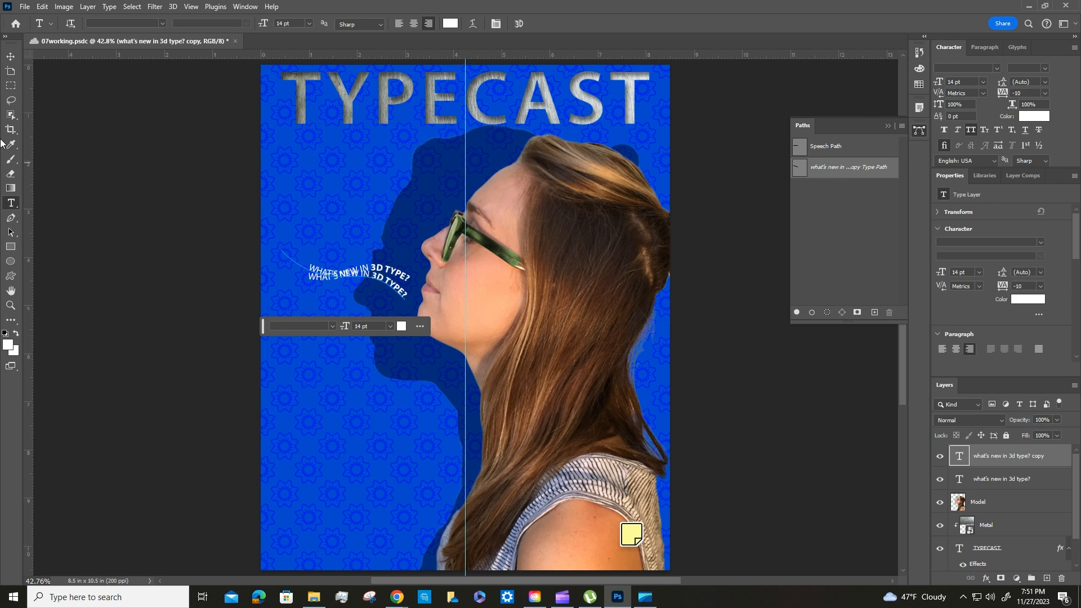
Move the rotated copy above the original line and replace "3D" with "WEB" in its text
{"action": "left_click", "coordinate": [10, 56]}
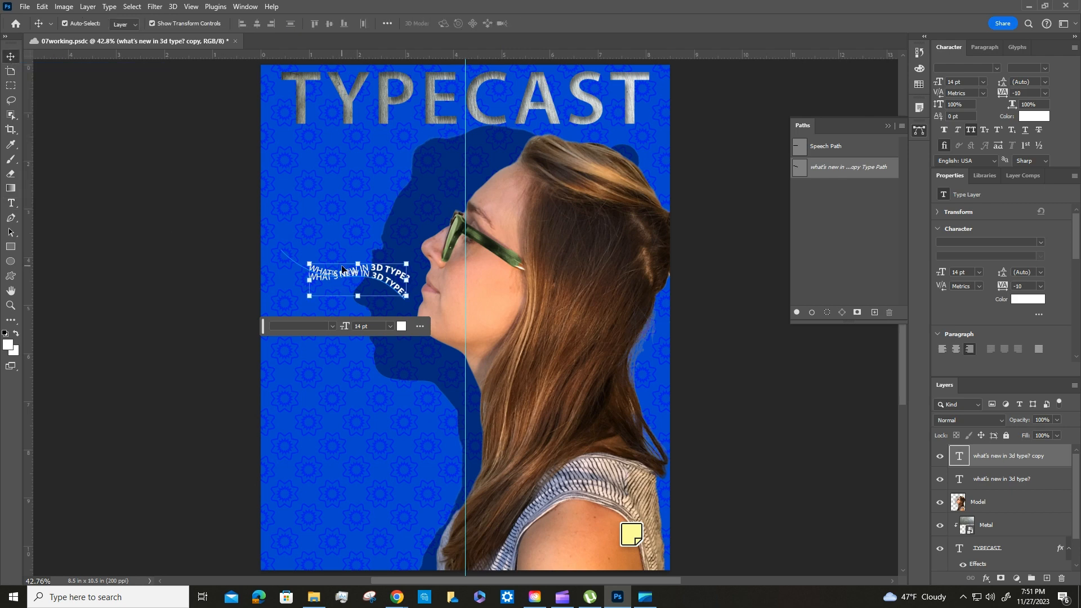
{"action": "left_click_drag", "start_coordinate": [358, 275], "coordinate": [369, 250]}
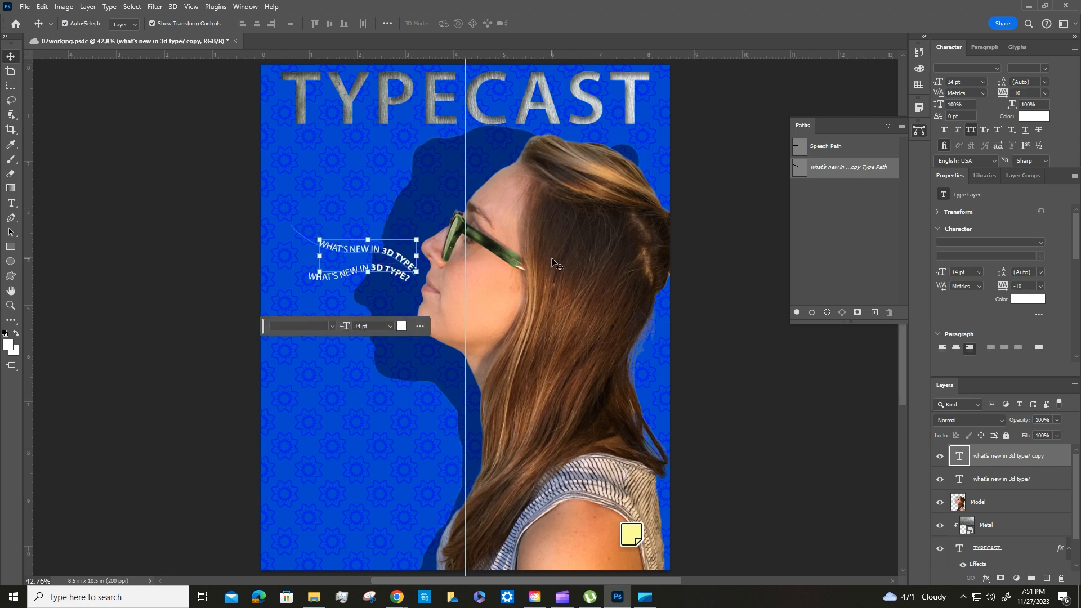
{"action": "left_click", "coordinate": [10, 190]}
{"action": "left_click", "coordinate": [11, 202]}
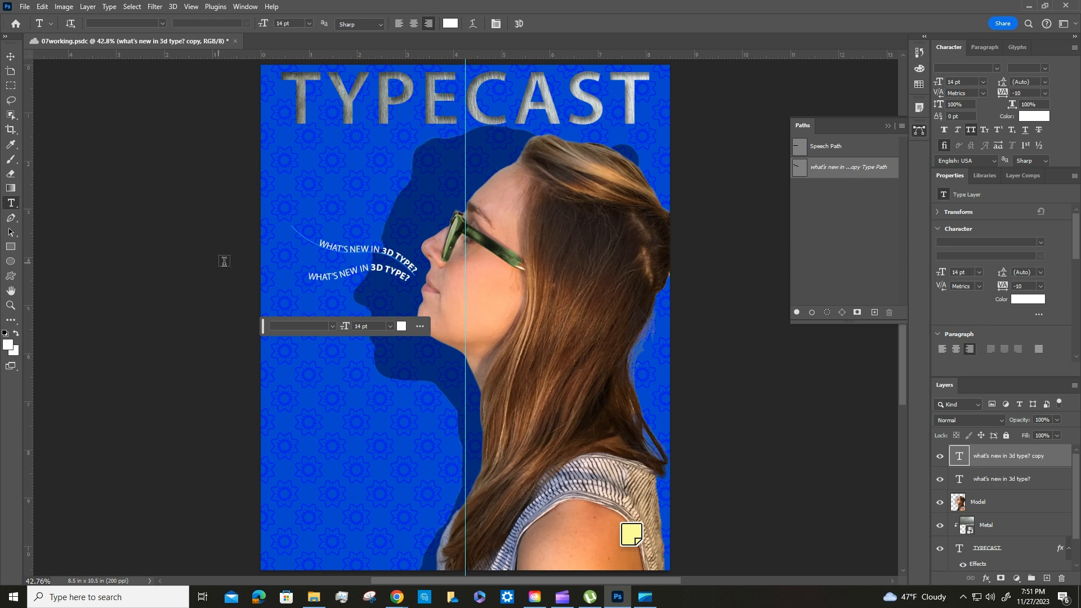
{"action": "left_click_drag", "start_coordinate": [382, 251], "coordinate": [394, 258]}
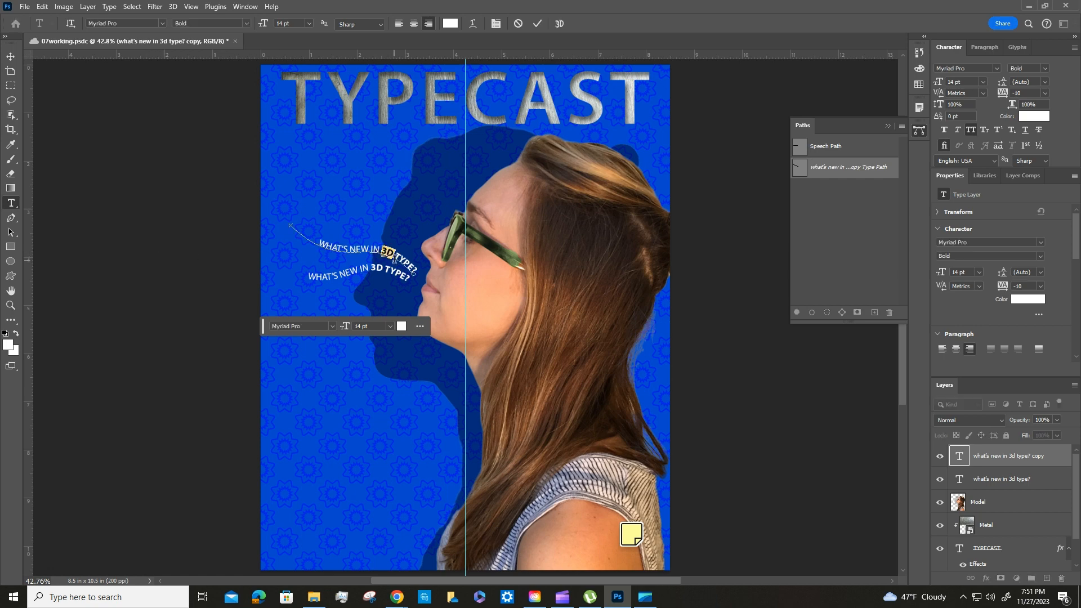
{"action": "type", "text": "WEB"}
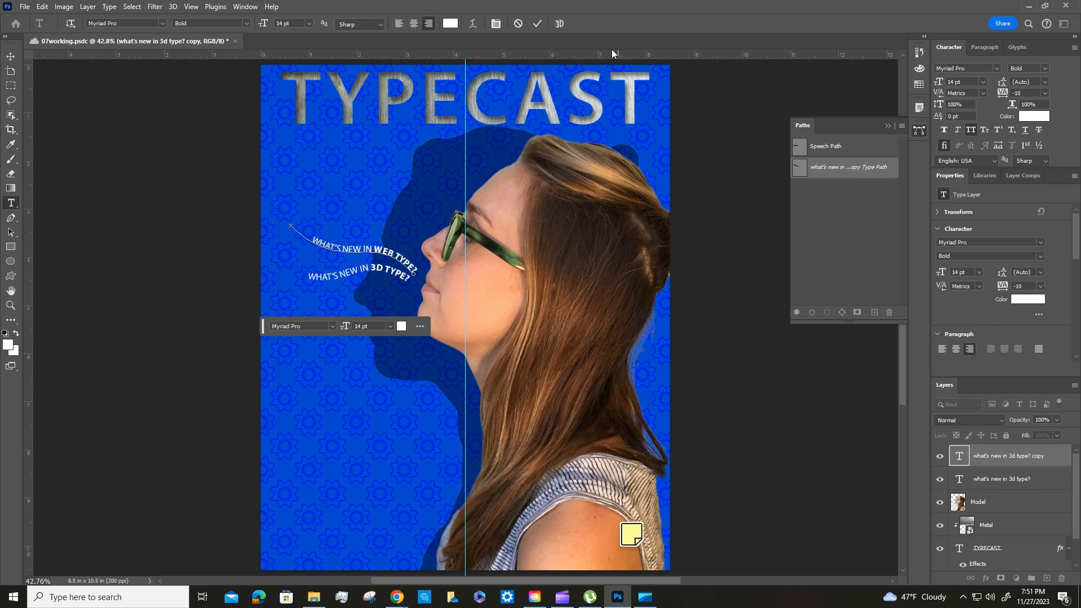
{"action": "left_click", "coordinate": [537, 24]}
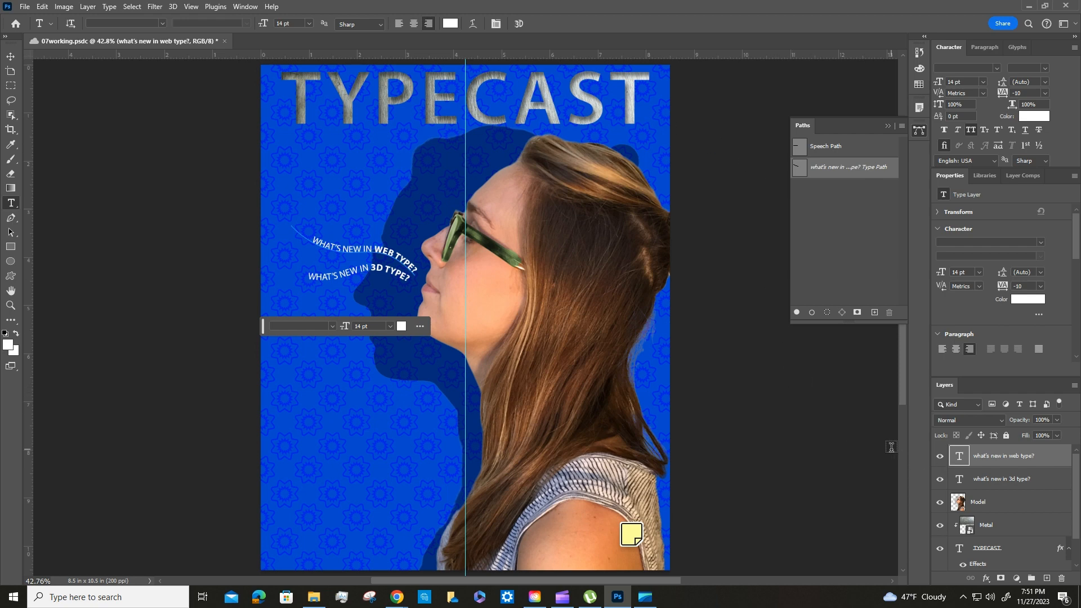
Duplicate the "what's new in 3d type?" layer and rotate the copy's path -15 degrees with Free Transform Path
{"action": "left_click", "coordinate": [1008, 480]}
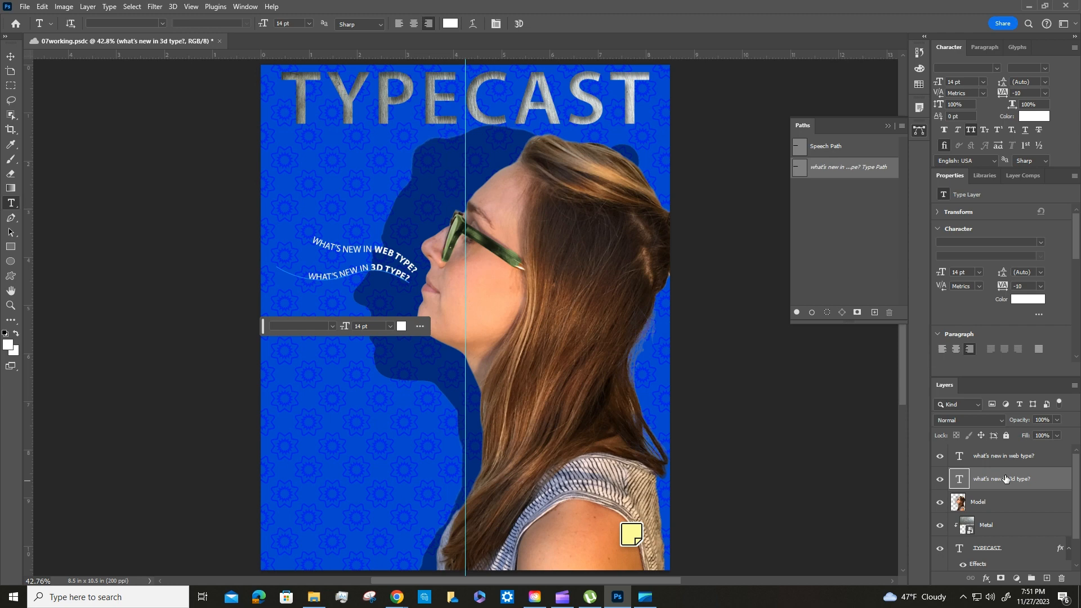
{"action": "left_click_drag", "start_coordinate": [1006, 479], "coordinate": [1048, 582]}
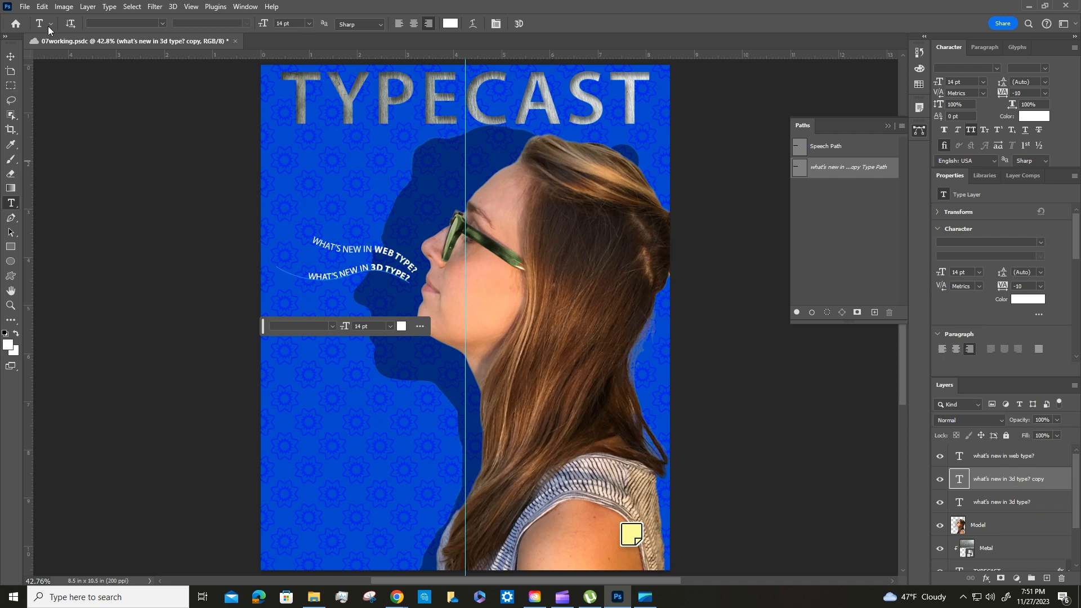
{"action": "left_click", "coordinate": [43, 7]}
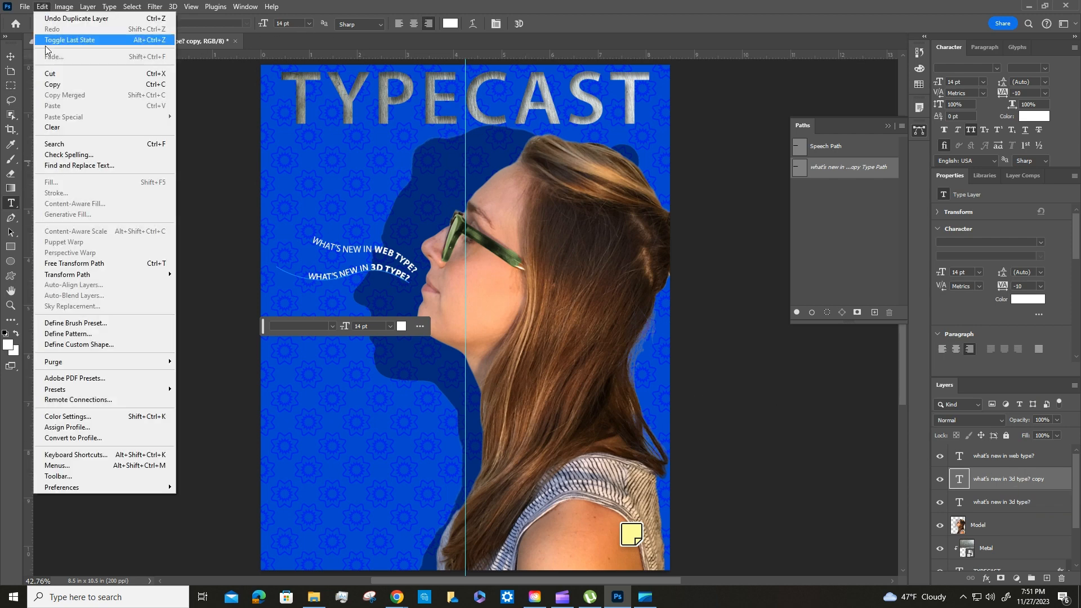
{"action": "left_click", "coordinate": [87, 263]}
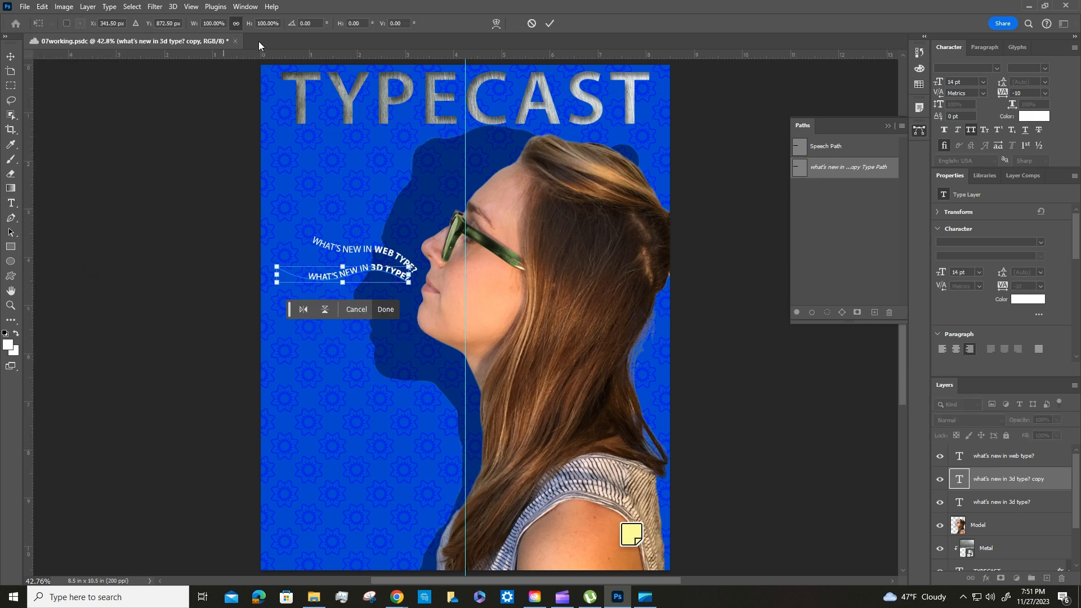
{"action": "left_click", "coordinate": [303, 23]}
{"action": "type", "text": "-15"}
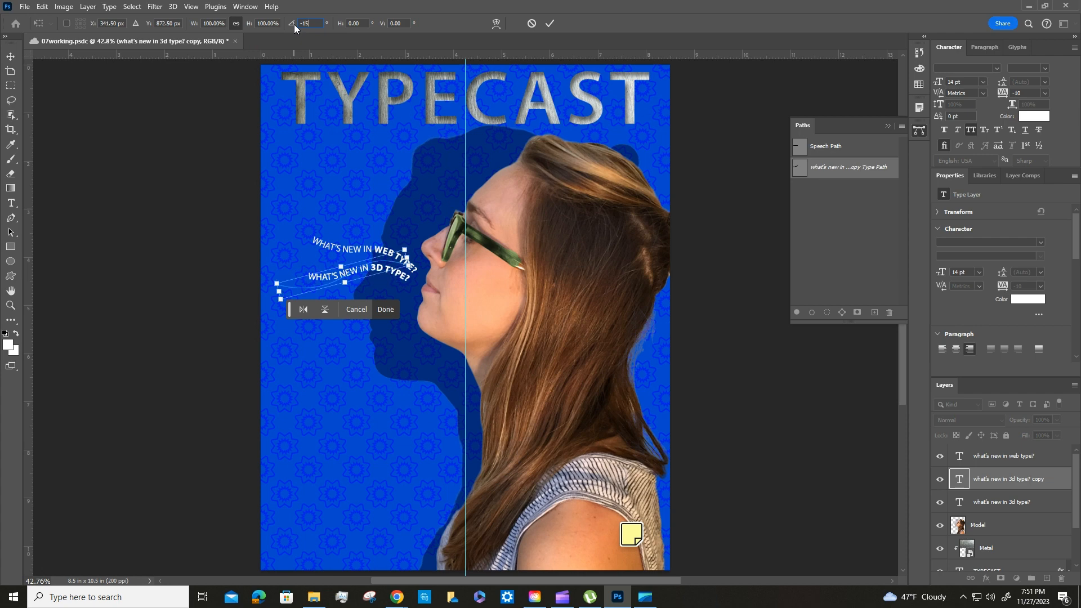
{"action": "key", "text": "Return"}
{"action": "left_click", "coordinate": [386, 309]}
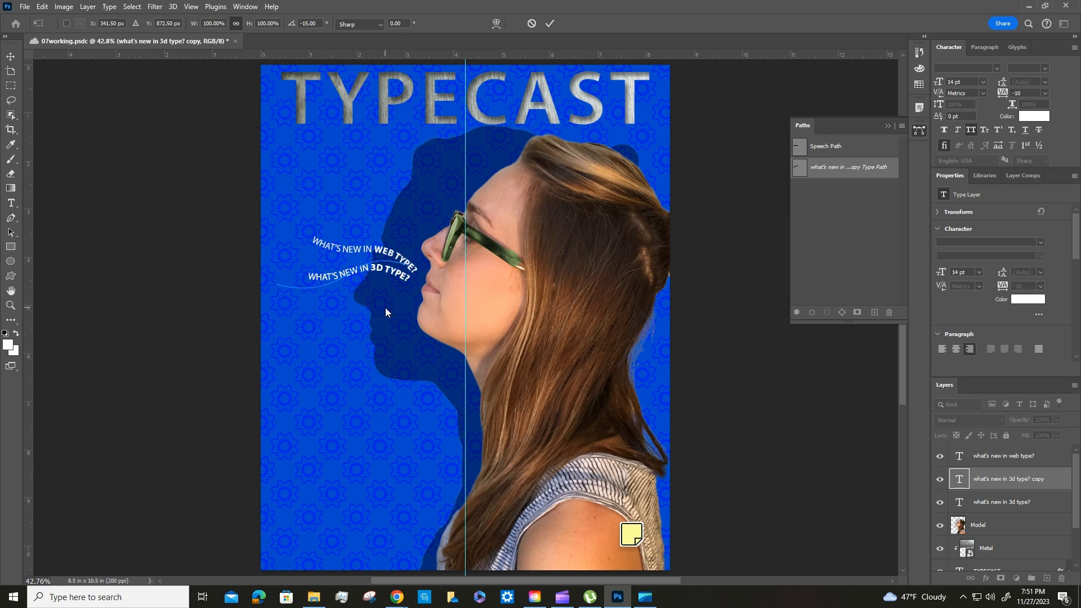
Move the rotated copy below the original "3D TYPE?" line and shift the floating task bar clear of the text
{"action": "left_click", "coordinate": [11, 56]}
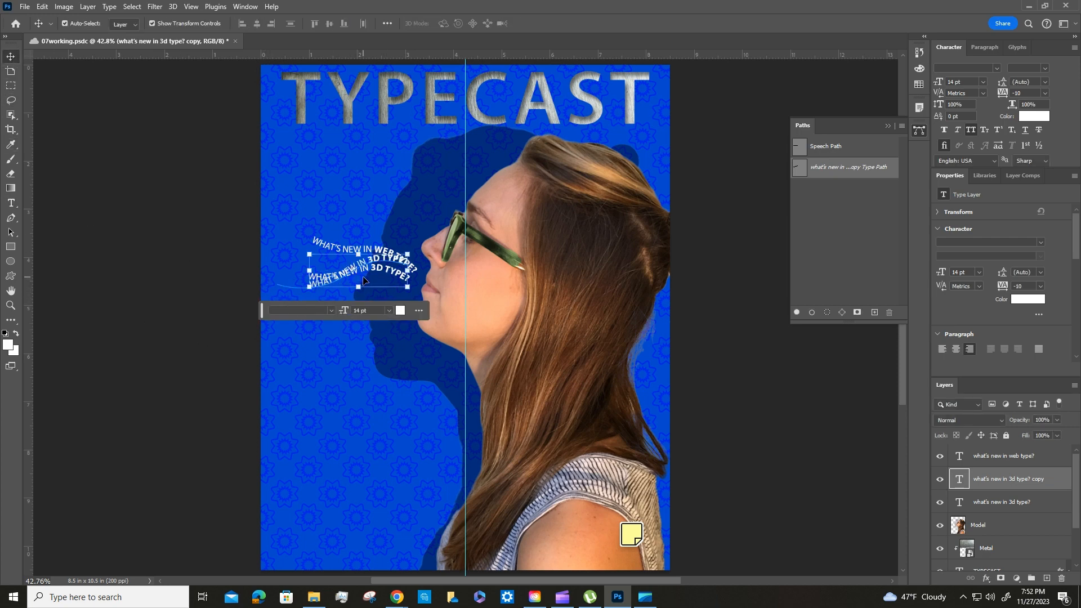
{"action": "left_click_drag", "start_coordinate": [363, 281], "coordinate": [367, 319]}
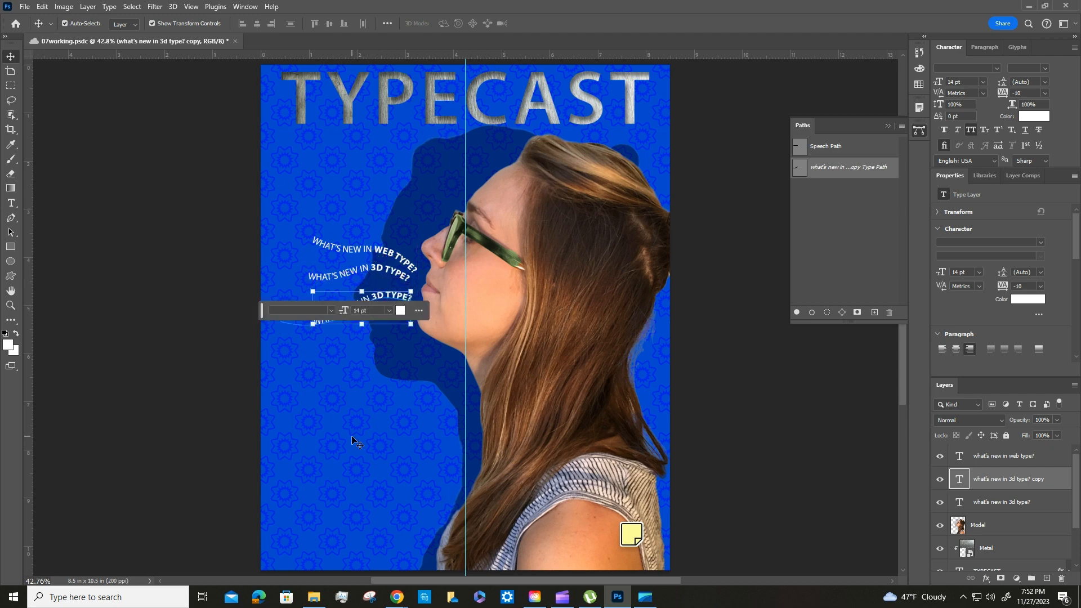
{"action": "left_click_drag", "start_coordinate": [263, 315], "coordinate": [256, 407]}
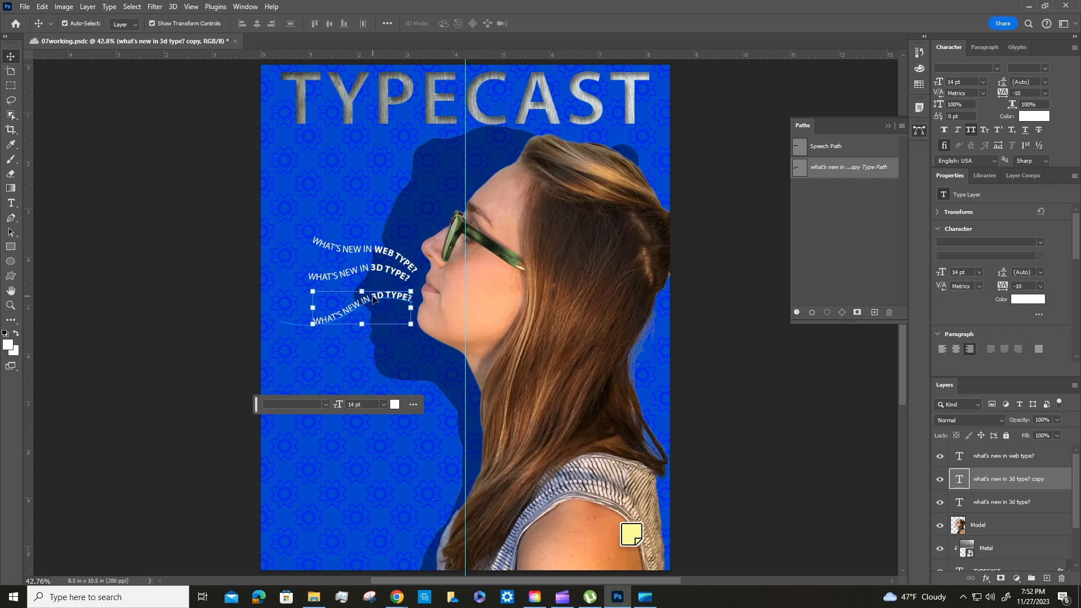
Replace "3D TYPE" with "TYPE EFFECTS" in the lowest path text, commit the edit, and save the document
{"action": "left_click", "coordinate": [16, 203]}
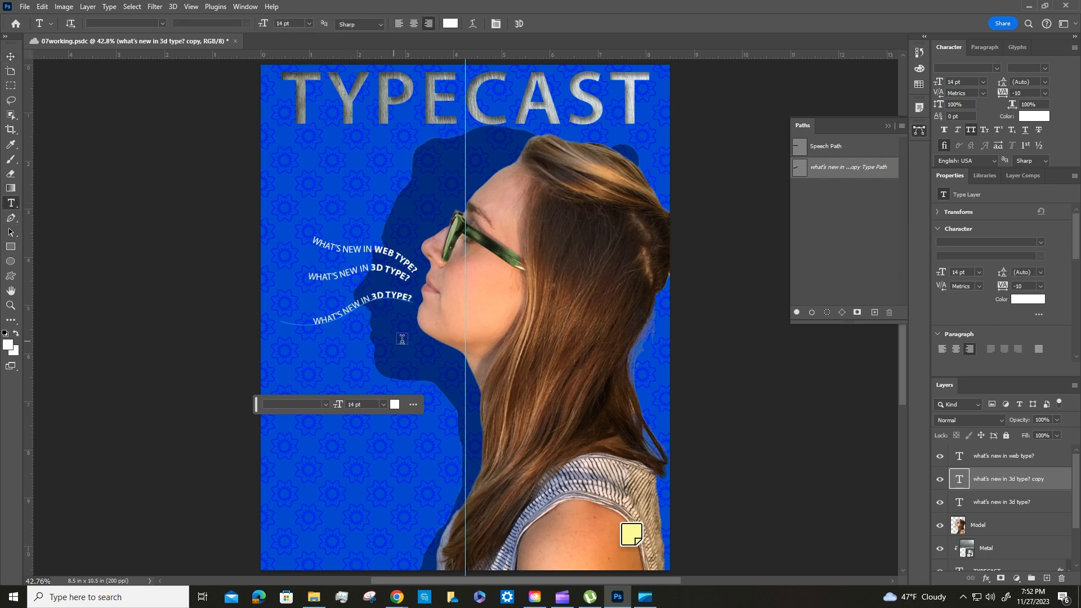
{"action": "left_click_drag", "start_coordinate": [370, 297], "coordinate": [387, 294]}
{"action": "left_click_drag", "start_coordinate": [386, 295], "coordinate": [410, 301]}
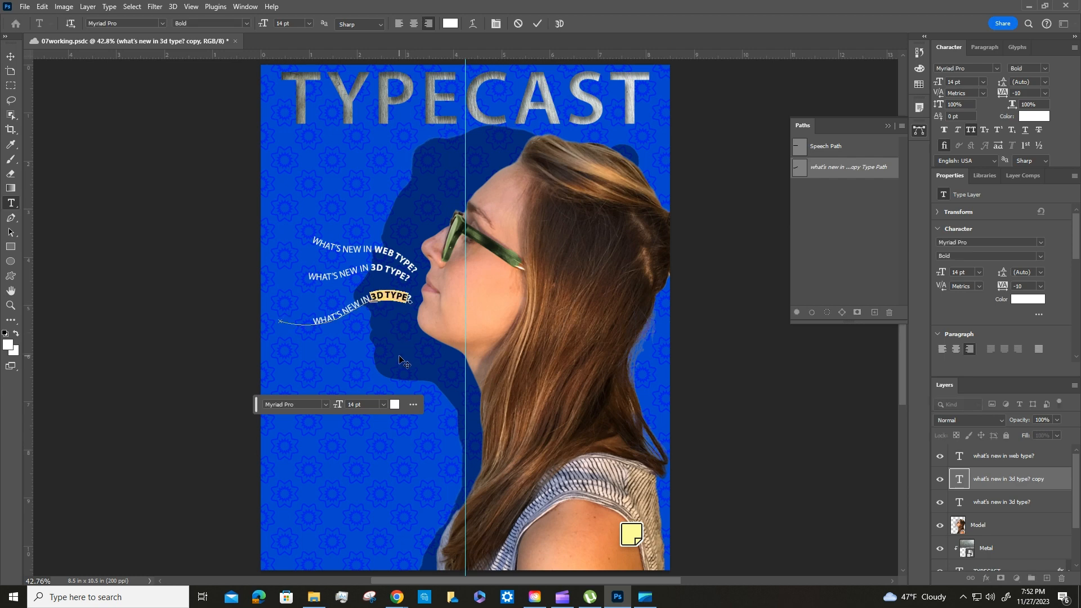
{"action": "type", "text": "type eff"}
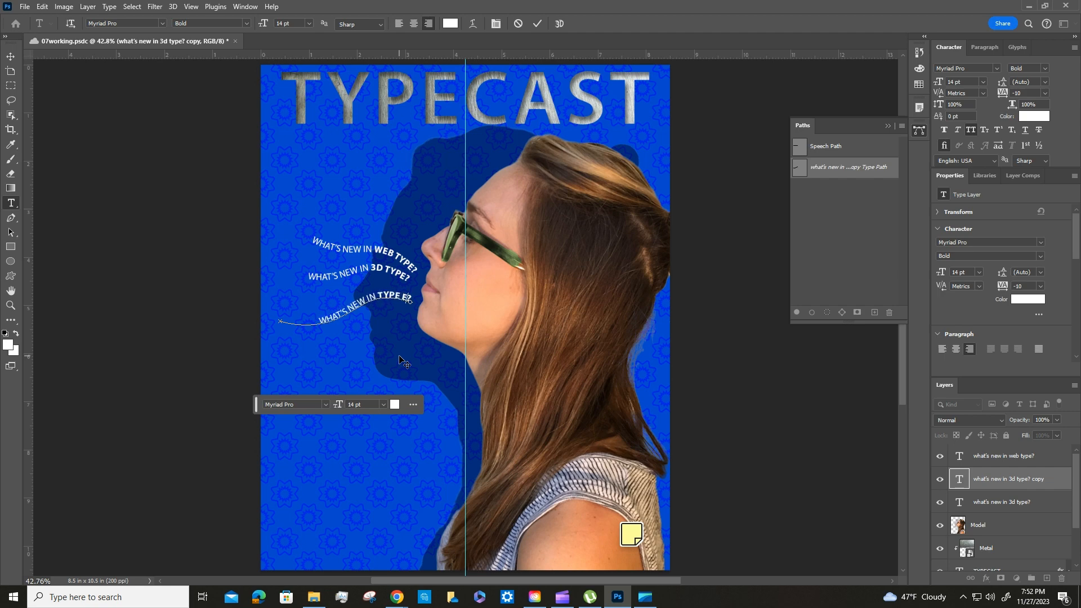
{"action": "type", "text": "ects"}
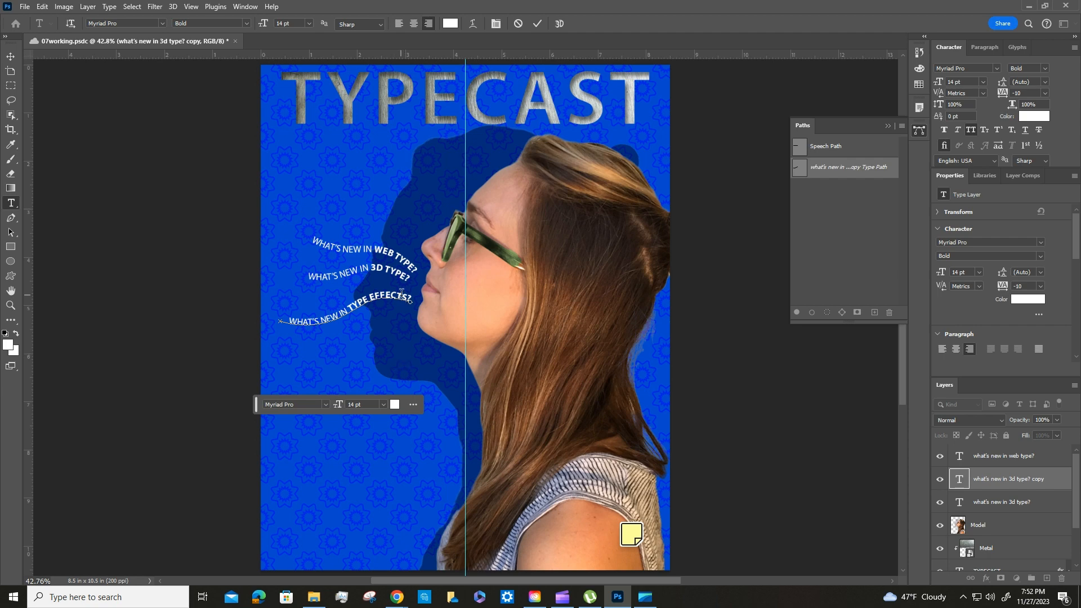
{"action": "left_click", "coordinate": [536, 24]}
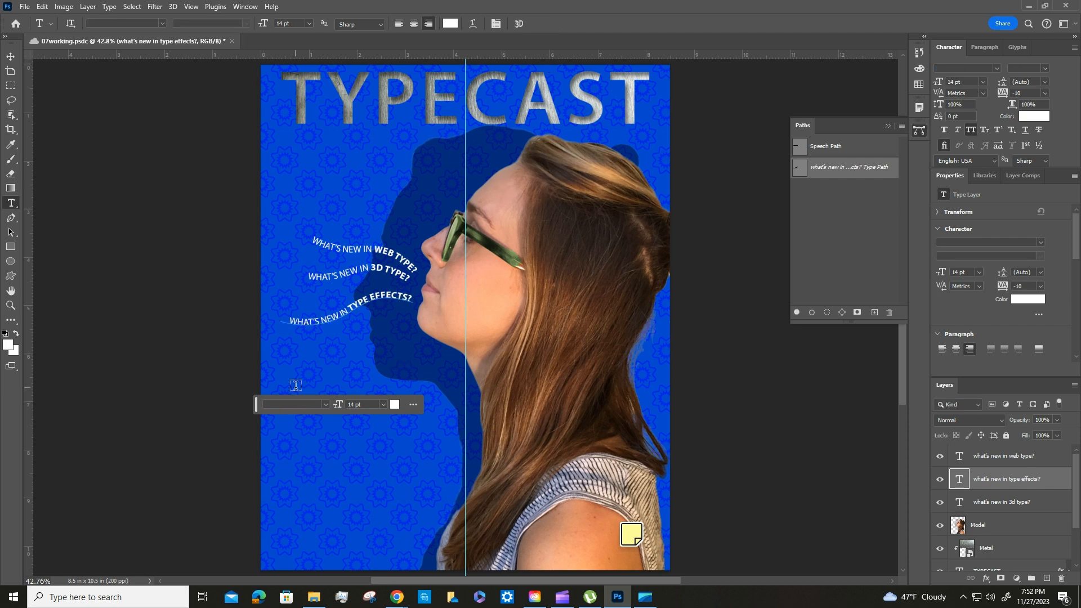
{"action": "left_click", "coordinate": [24, 6]}
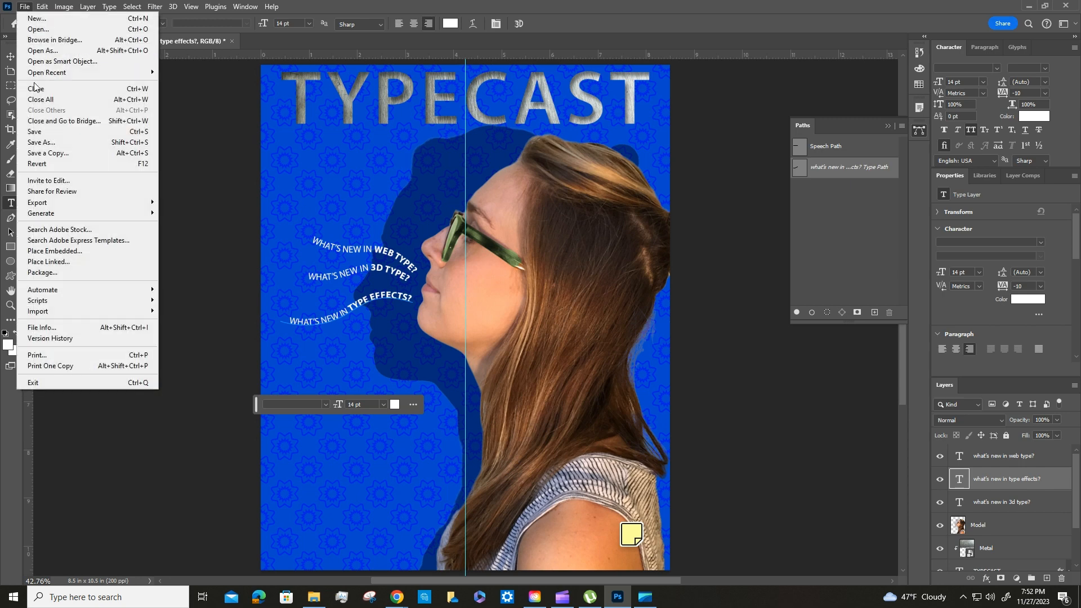
{"action": "left_click", "coordinate": [34, 133]}
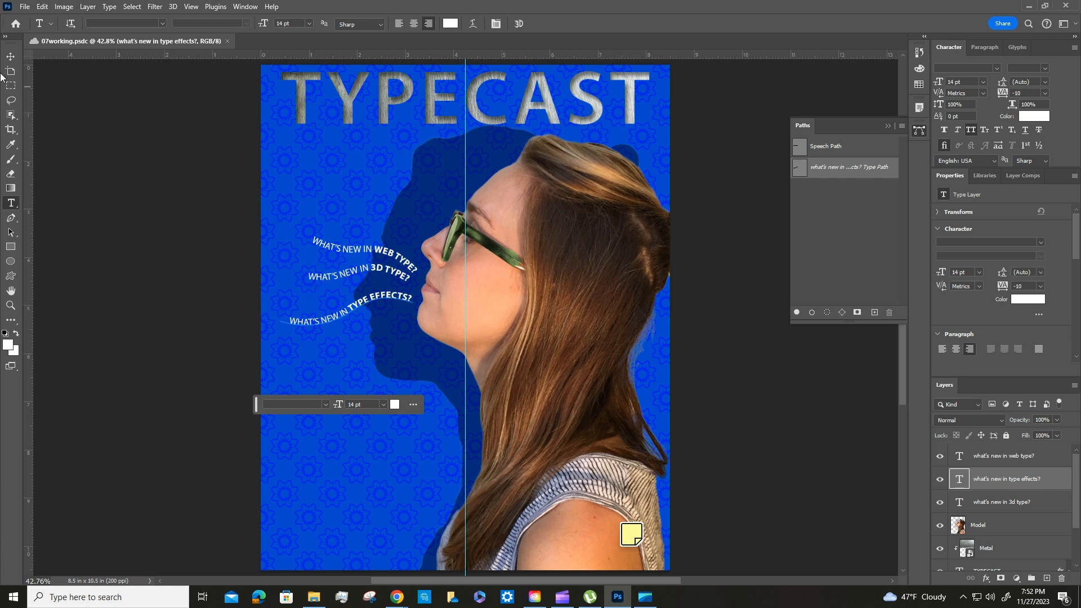
Move the "TYPE EFFECTS?" line slightly up toward the middle line and shift the "WEB TYPE?" line slightly higher
{"action": "left_click", "coordinate": [11, 57]}
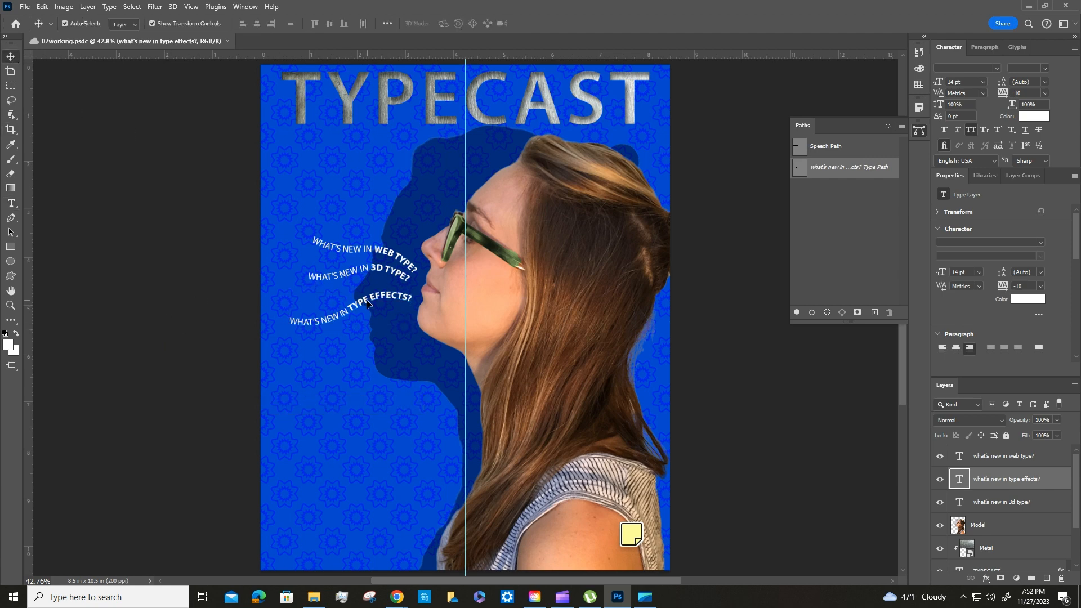
{"action": "left_click_drag", "start_coordinate": [367, 304], "coordinate": [365, 299]}
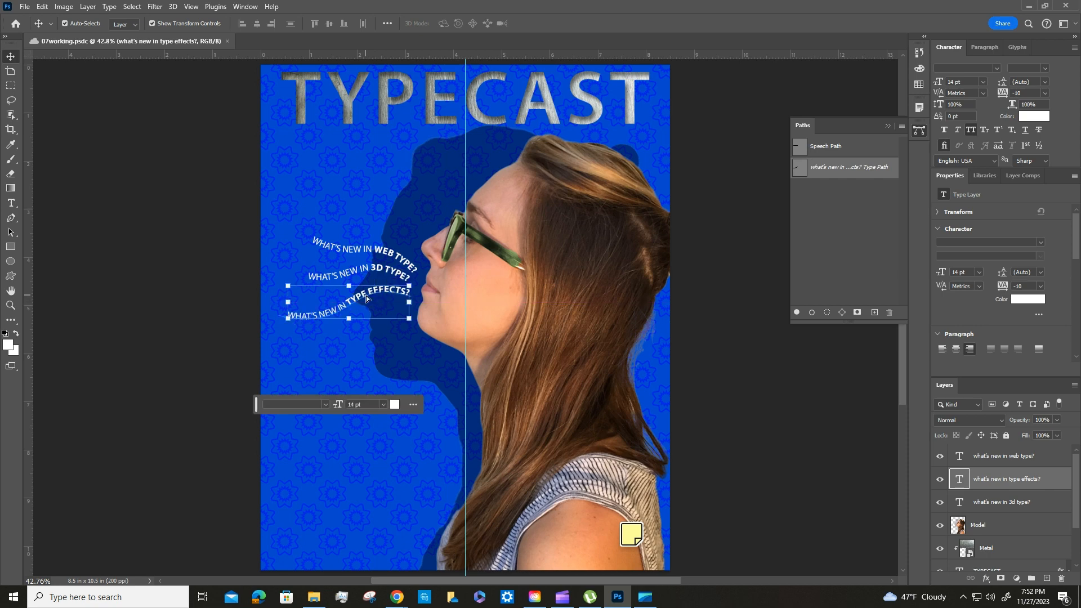
{"action": "left_click", "coordinate": [181, 293]}
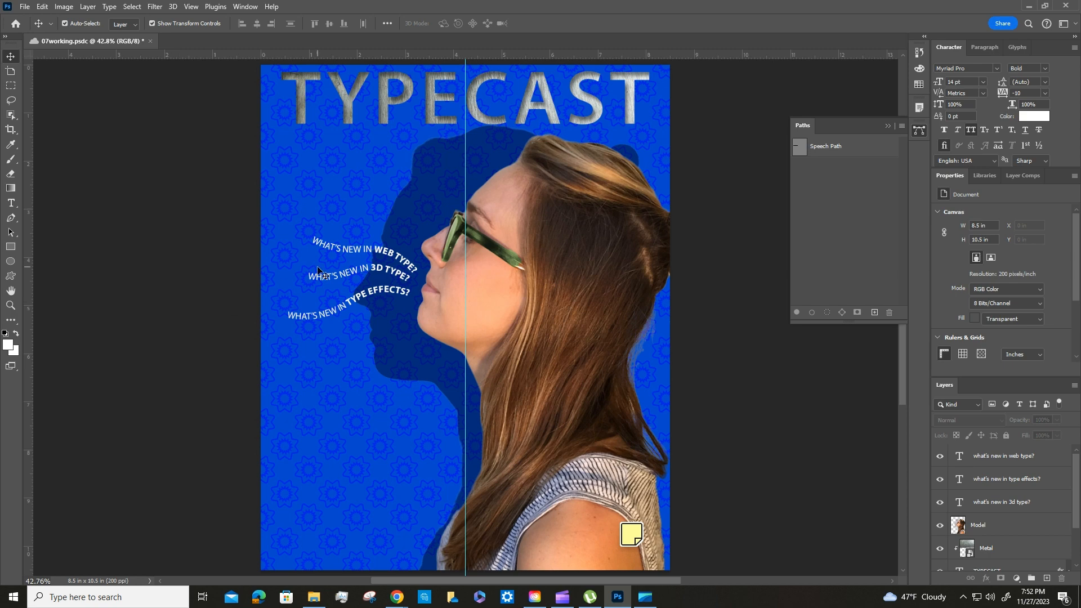
{"action": "left_click", "coordinate": [374, 250]}
{"action": "left_click_drag", "start_coordinate": [375, 249], "coordinate": [376, 248]}
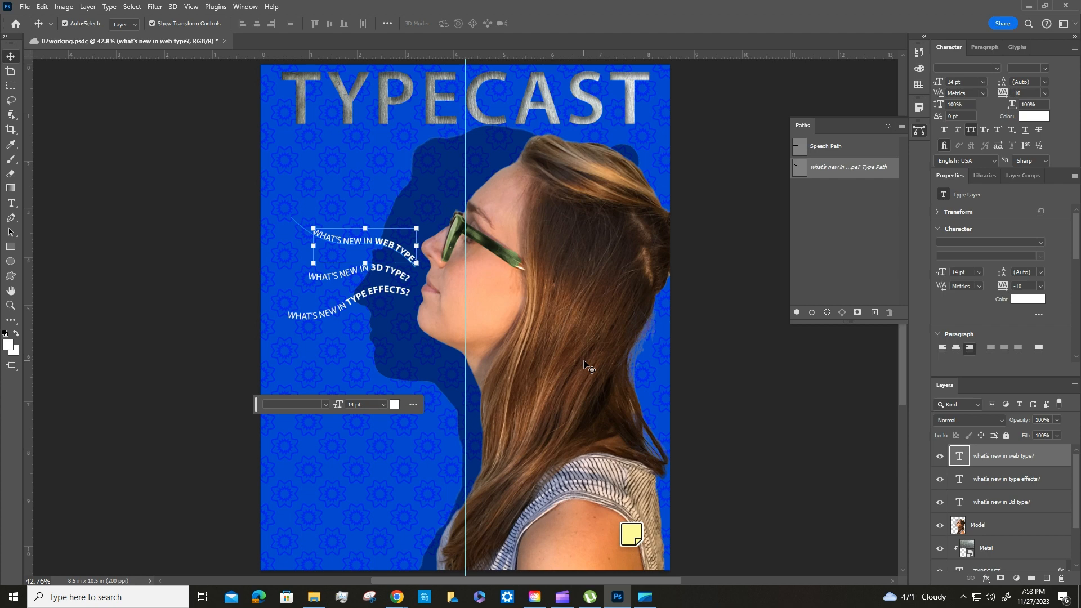
Open Warp Text for the "what's new in web type?" layer and choose the Wave style
{"action": "right_click", "coordinate": [1003, 456]}
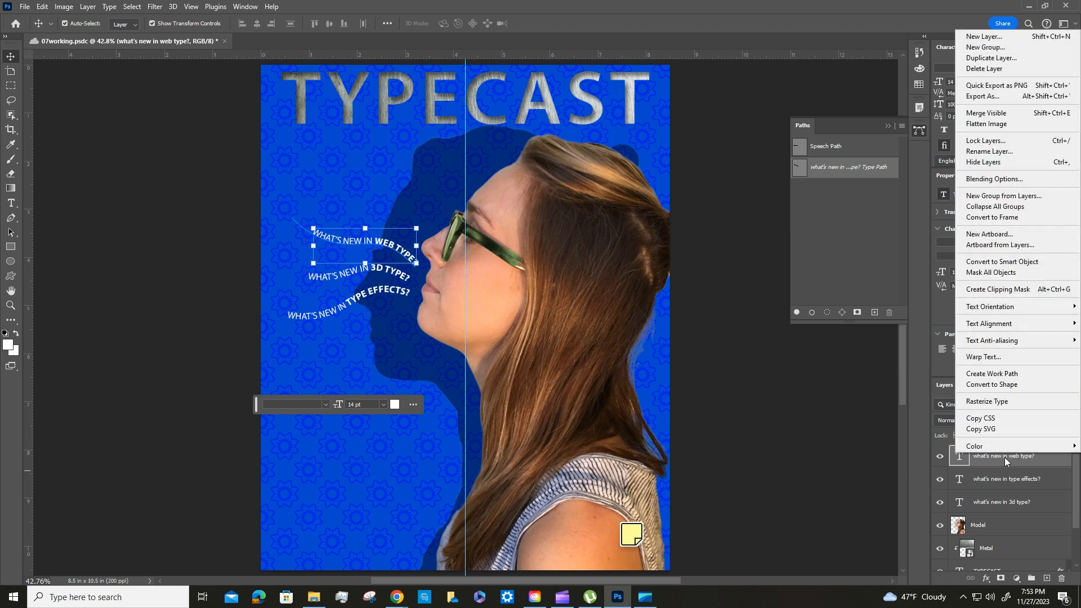
{"action": "left_click", "coordinate": [1002, 475]}
{"action": "right_click", "coordinate": [1002, 454]}
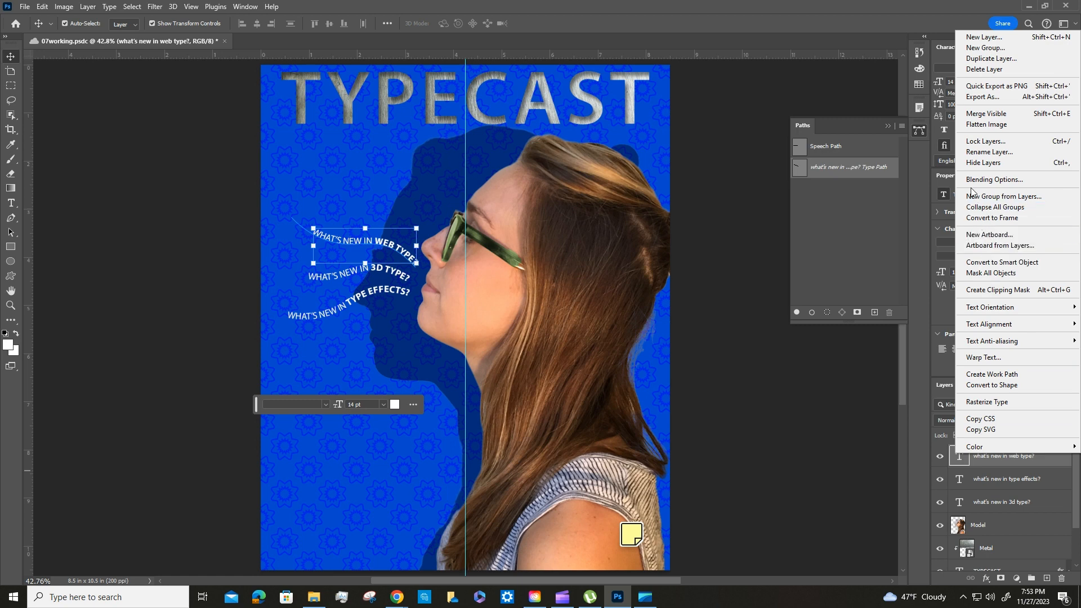
{"action": "left_click", "coordinate": [991, 363]}
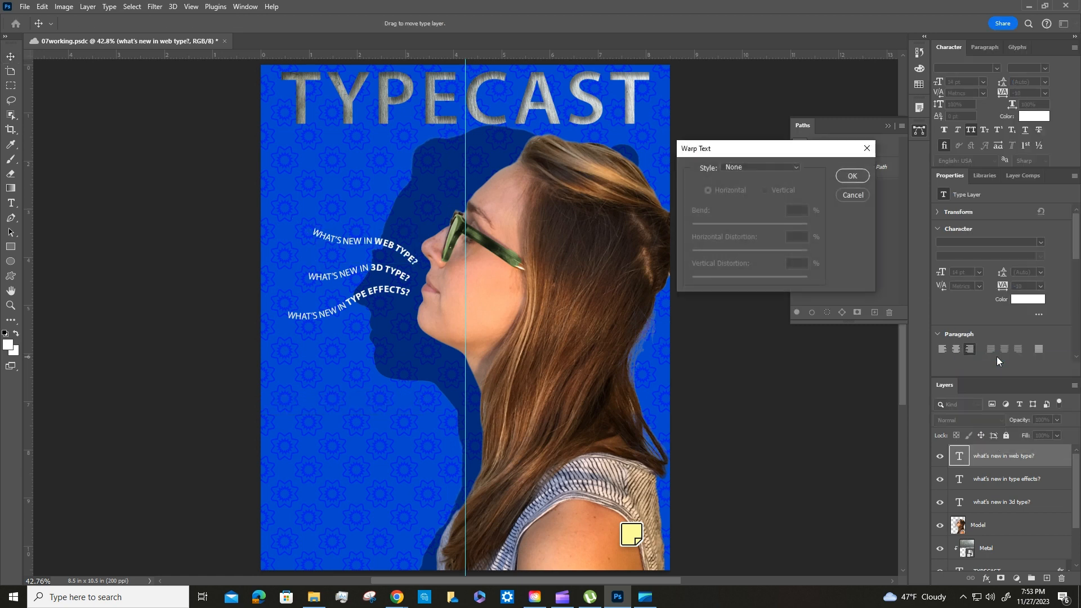
{"action": "left_click_drag", "start_coordinate": [802, 151], "coordinate": [805, 269]}
{"action": "left_click", "coordinate": [795, 286]}
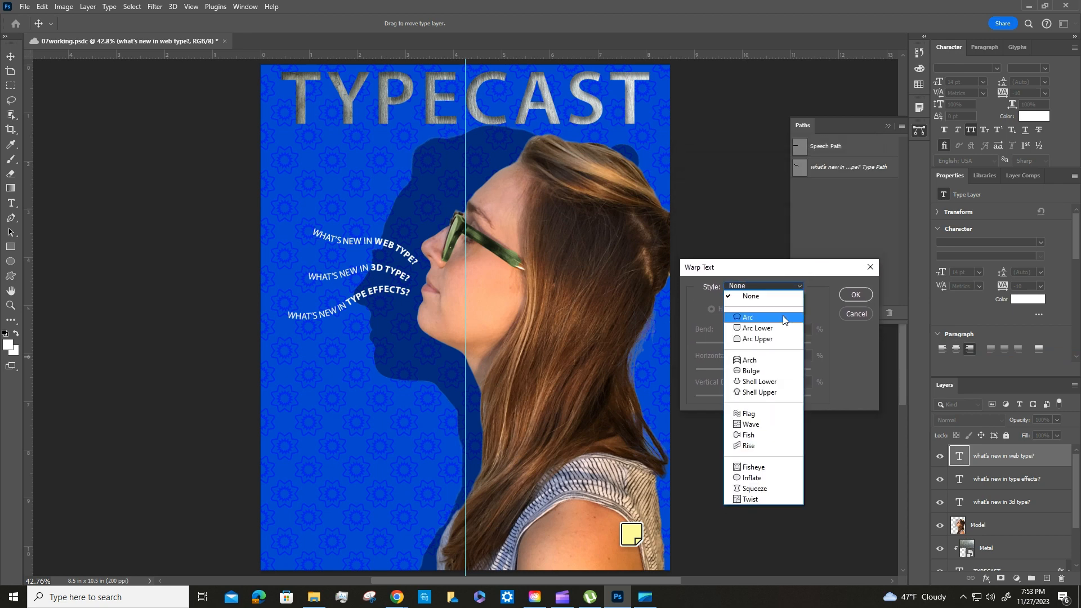
{"action": "left_click", "coordinate": [764, 429]}
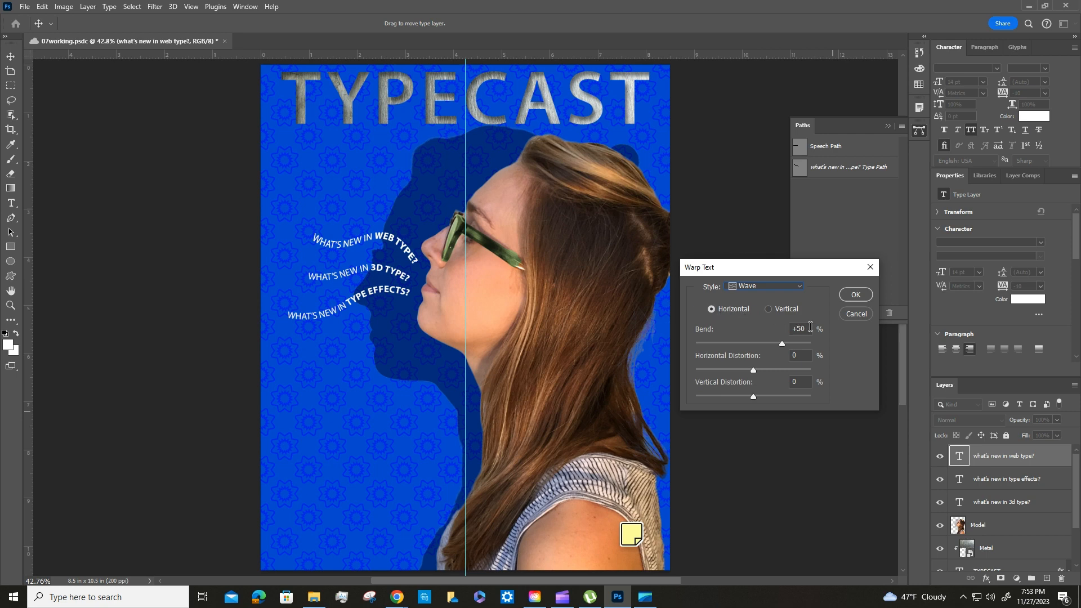
Apply the Wave warp with bend +33%, horizontal distortion -23% and vertical distortion +5%, and save the document
{"action": "left_click_drag", "start_coordinate": [807, 331], "coordinate": [798, 331]}
{"action": "type", "text": "33"}
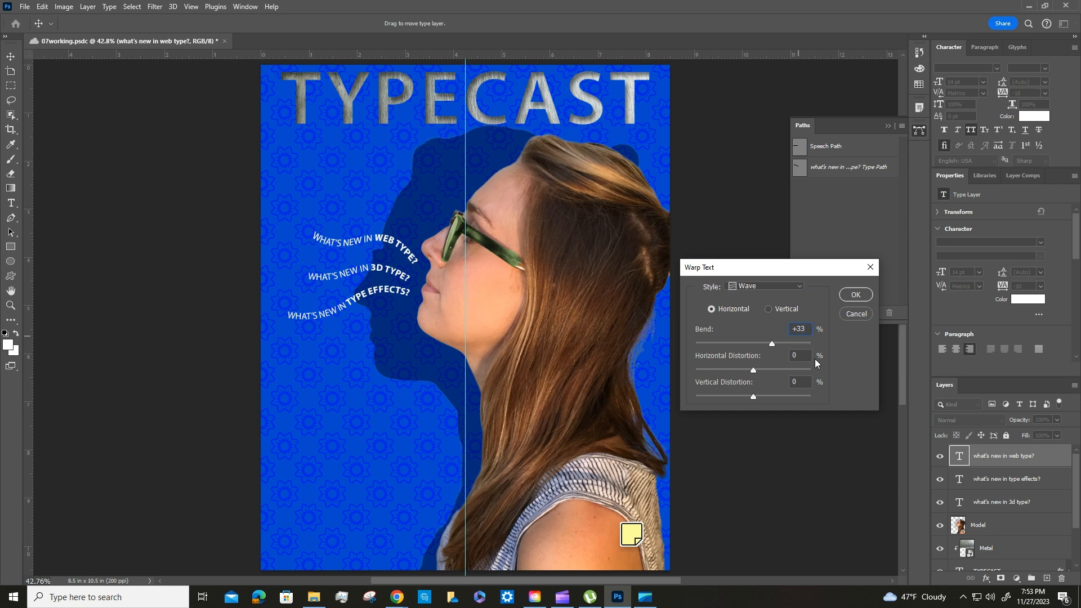
{"action": "left_click", "coordinate": [796, 356]}
{"action": "type", "text": "-23"}
{"action": "left_click", "coordinate": [794, 381]}
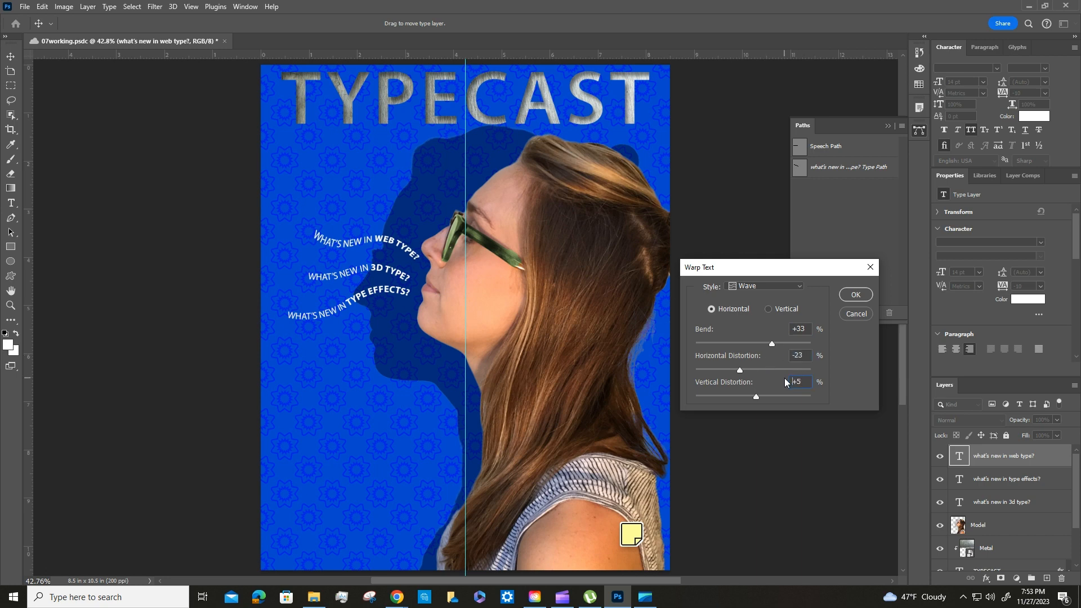
{"action": "key", "text": "Return"}
{"action": "key", "text": "ctrl+s"}
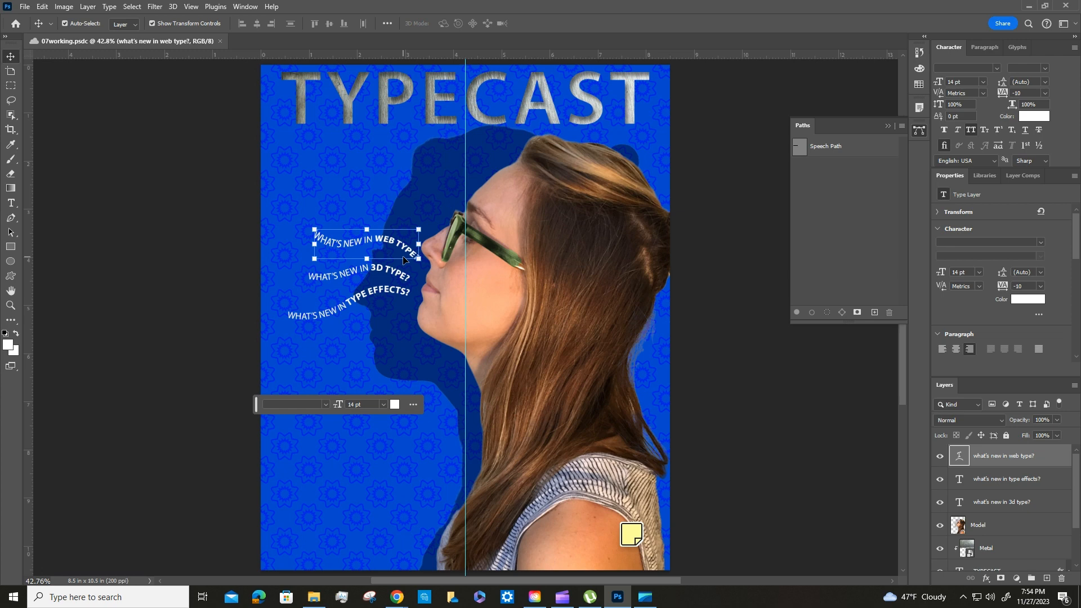
Open Warp Text for the "what's new in type effects?" layer and choose the Wave style
{"action": "left_click", "coordinate": [1000, 483]}
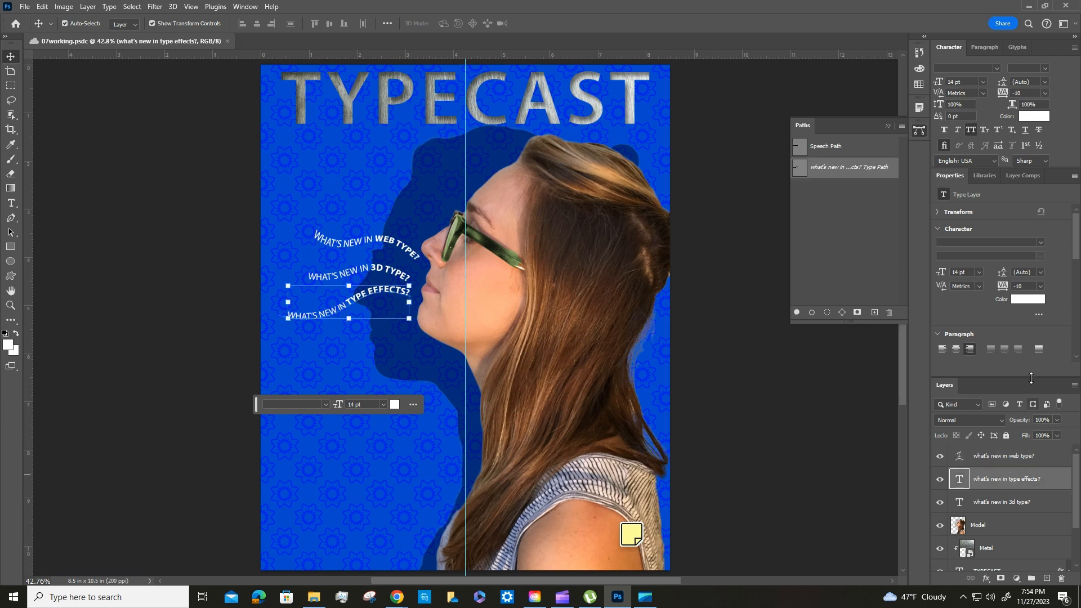
{"action": "right_click", "coordinate": [997, 477]}
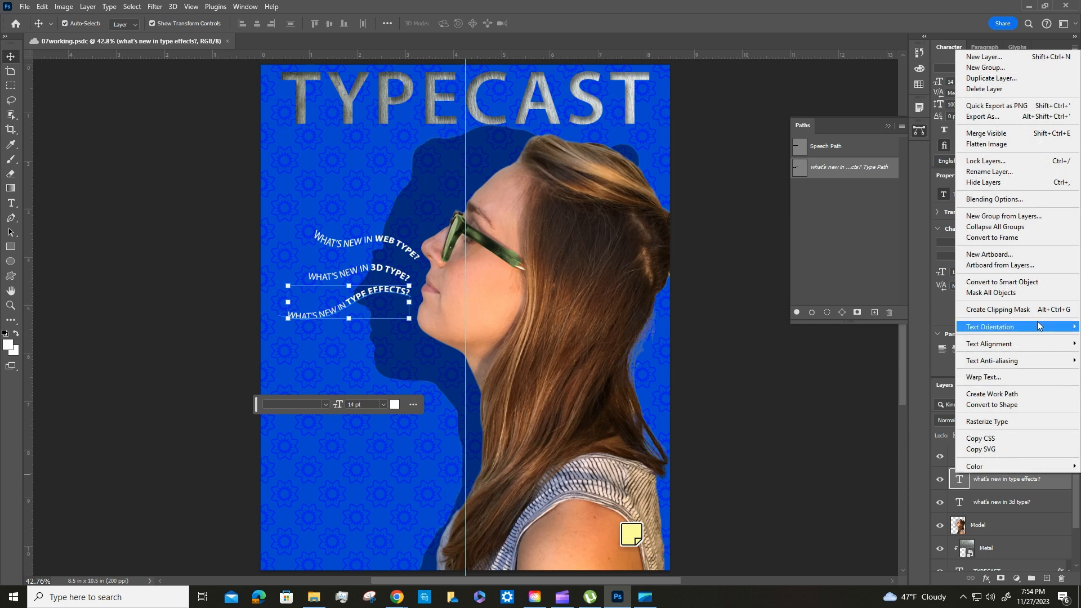
{"action": "left_click", "coordinate": [994, 378]}
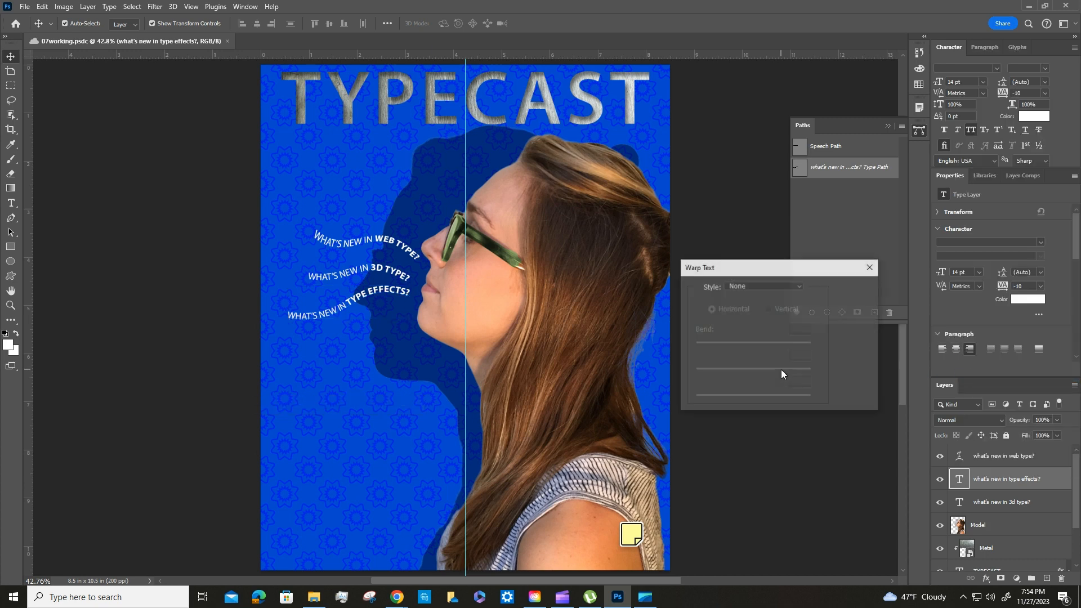
{"action": "left_click", "coordinate": [776, 291]}
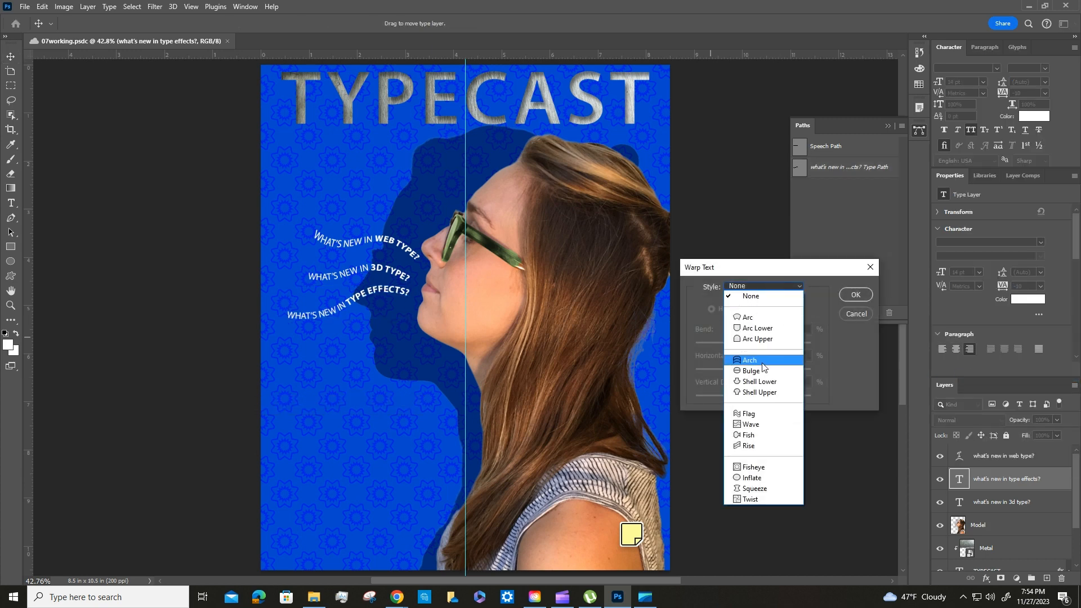
{"action": "left_click", "coordinate": [758, 420]}
Apply the Wave warp to the type effects line with bend +33%, horizontal distortion -23% and vertical distortion +5%
{"action": "left_click_drag", "start_coordinate": [808, 328], "coordinate": [796, 328]}
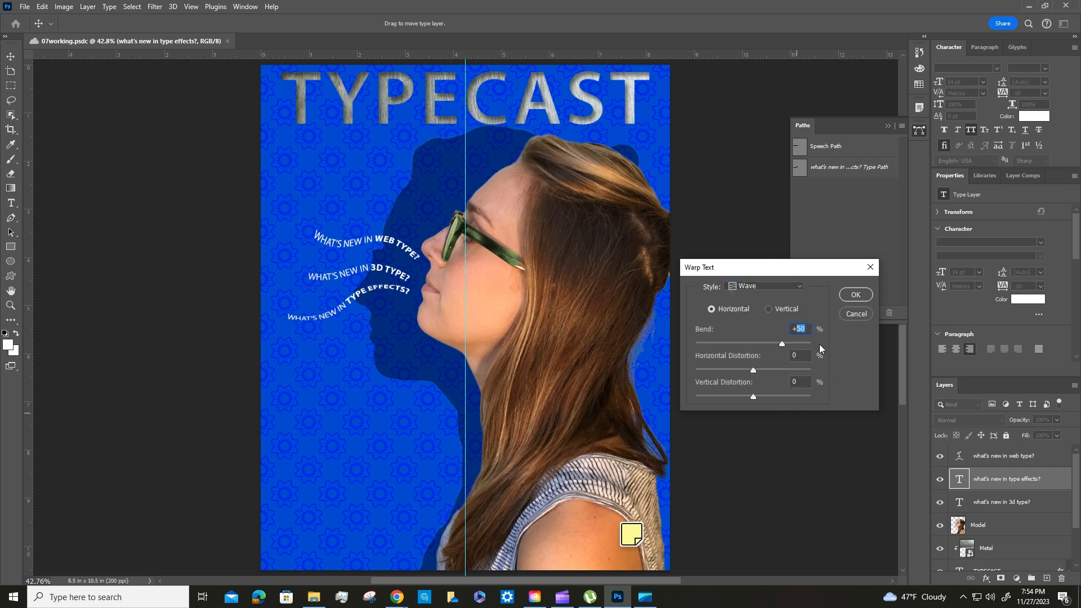
{"action": "type", "text": "33"}
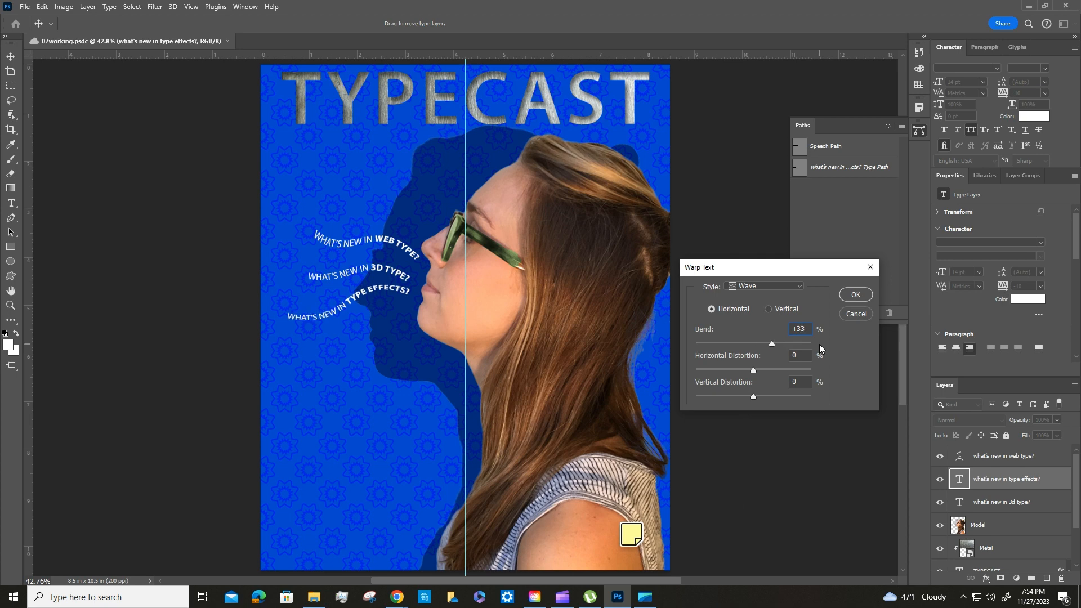
{"action": "double_click", "coordinate": [793, 357]}
{"action": "type", "text": "-233"}
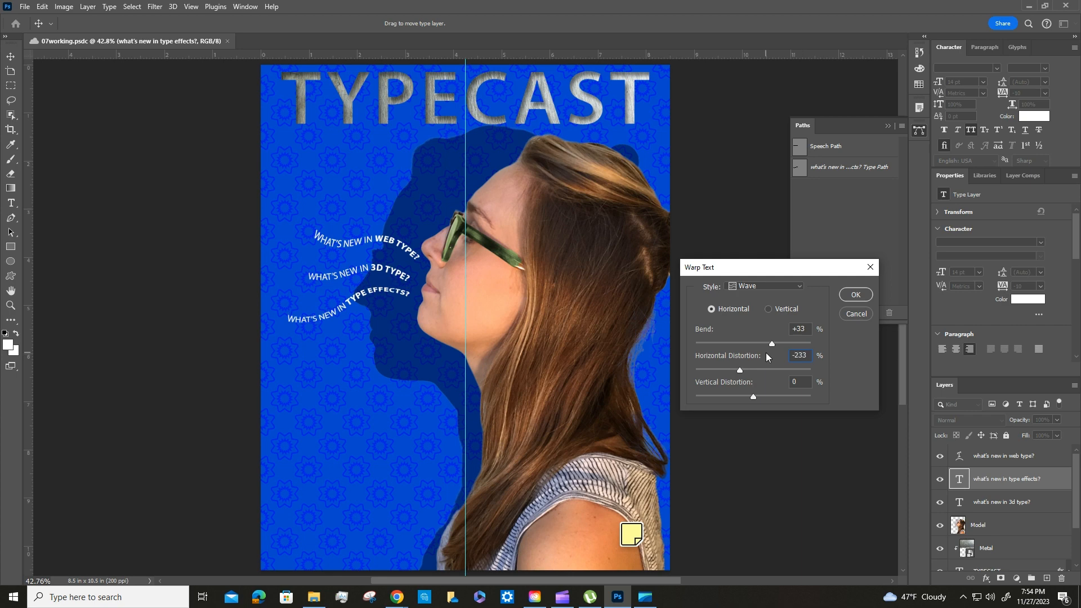
{"action": "key", "text": "BackSpace"}
{"action": "key", "text": "Tab"}
{"action": "type", "text": "5"}
{"action": "left_click", "coordinate": [853, 295]}
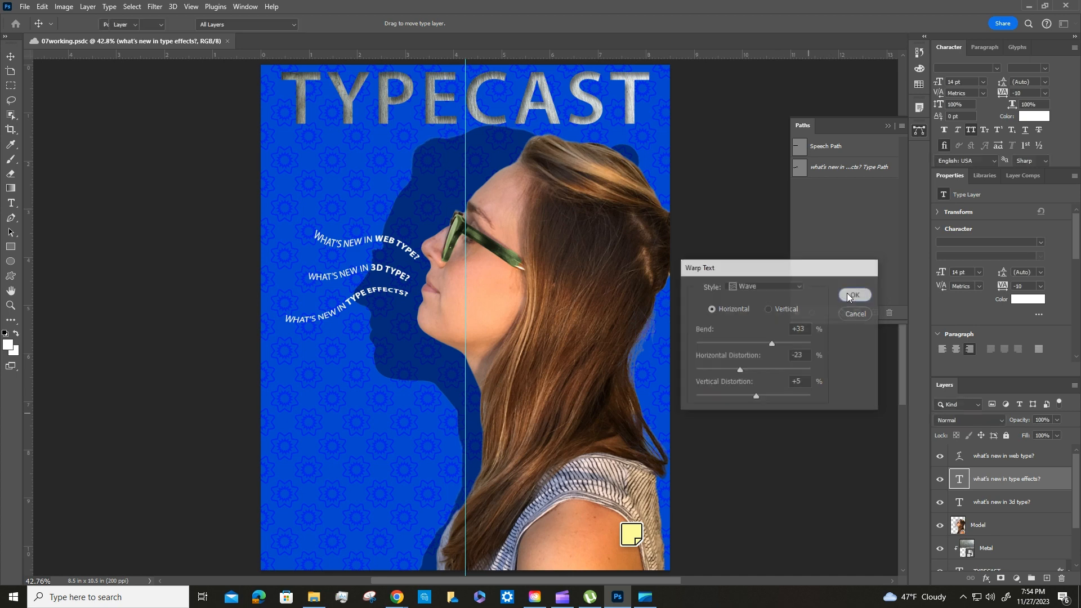
Open Warp Text for the "what's new in 3d type?" layer and choose the Wave style
{"action": "left_click", "coordinate": [1002, 505]}
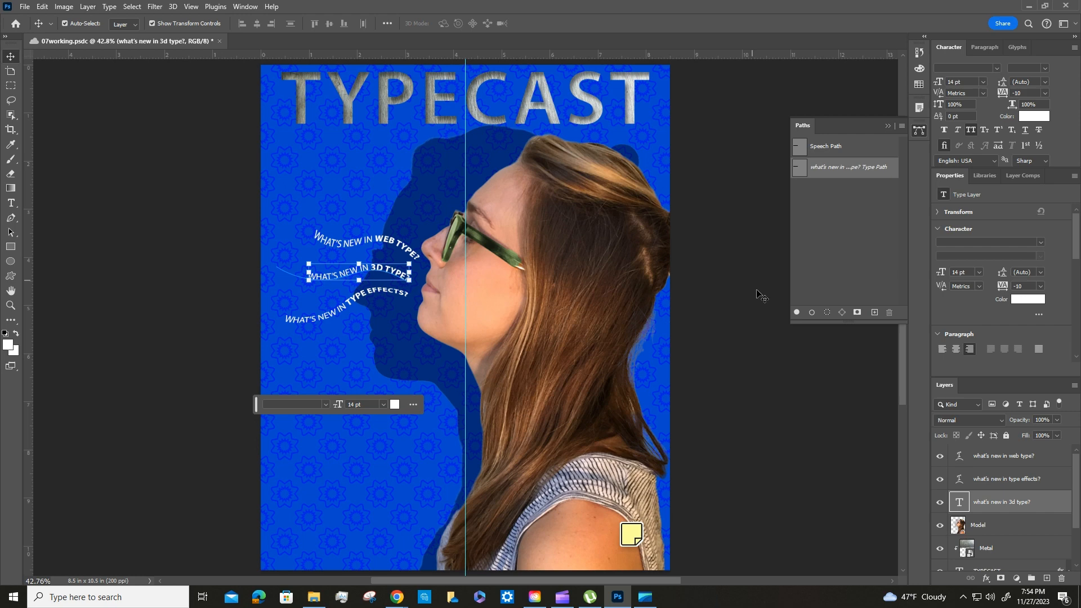
{"action": "right_click", "coordinate": [988, 499]}
{"action": "left_click", "coordinate": [988, 405]}
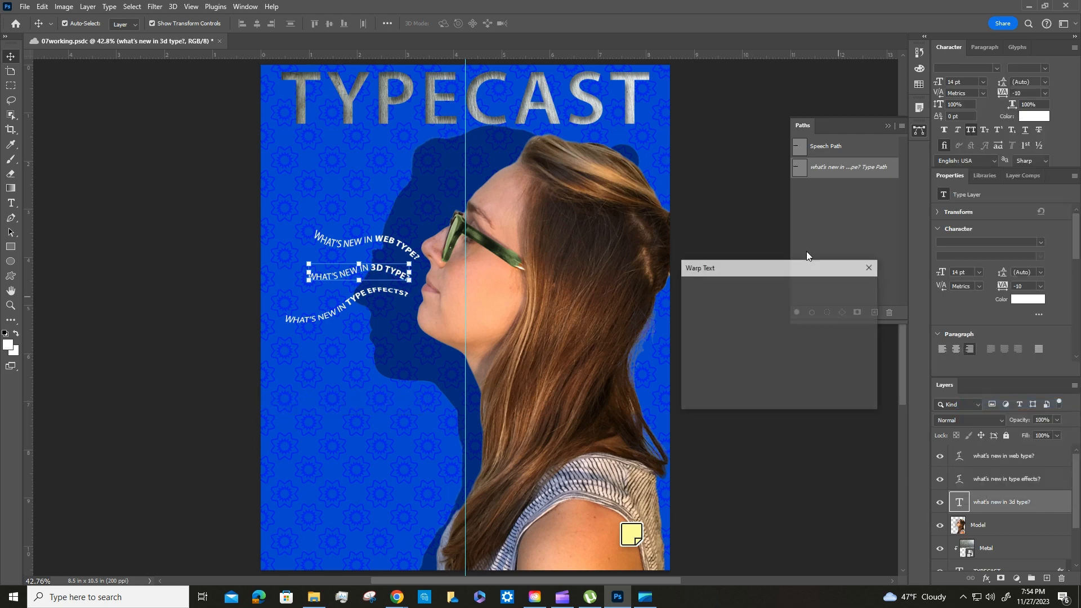
{"action": "left_click", "coordinate": [786, 286]}
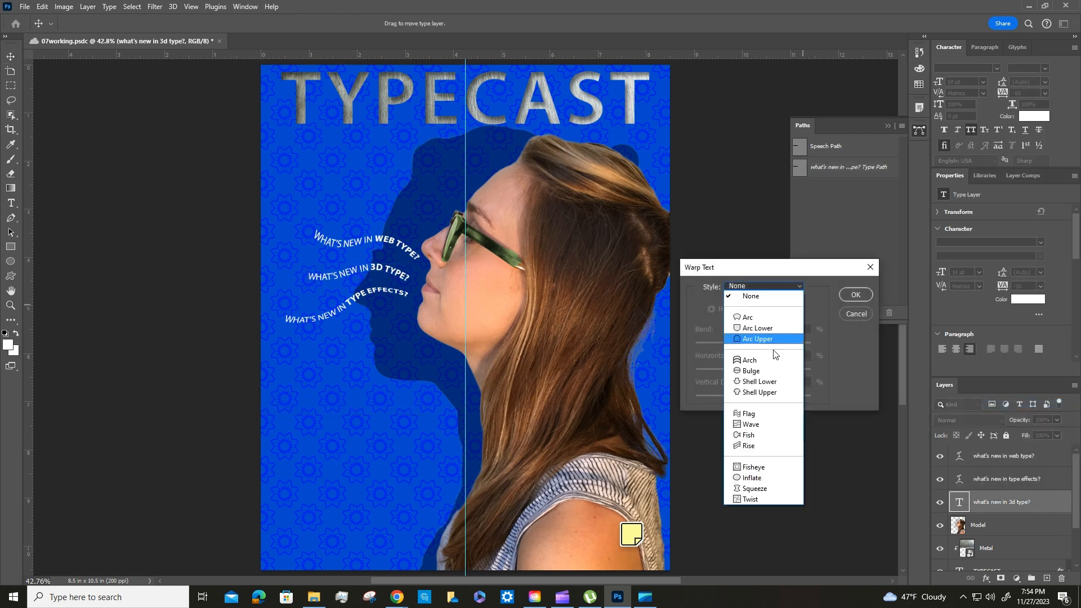
{"action": "left_click", "coordinate": [760, 421]}
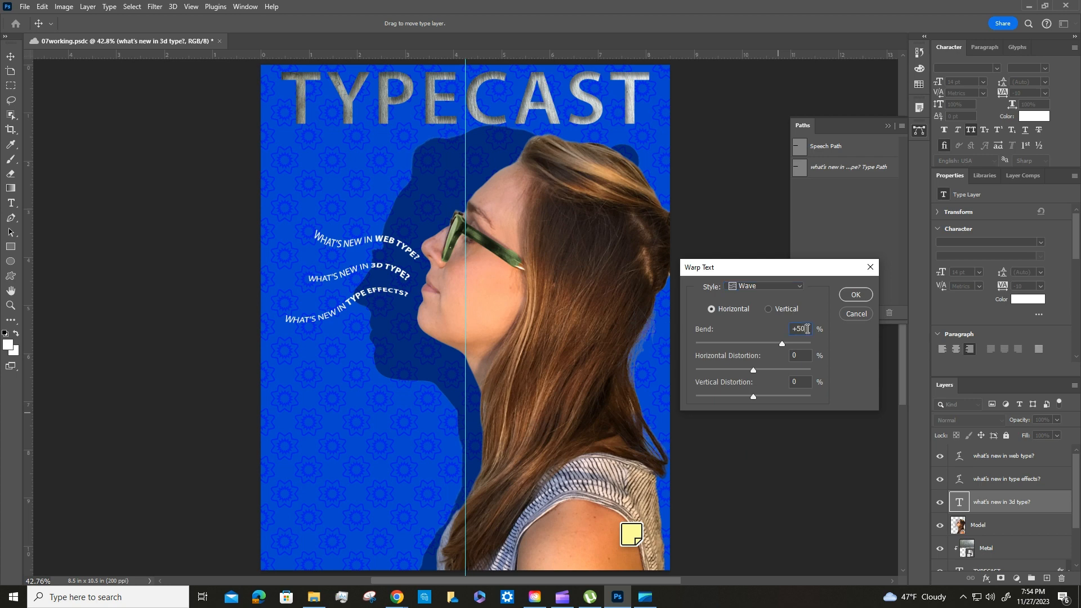
Warp the 3D type line with bend +33%, horizontal distortion -23% and vertical distortion +5%
{"action": "left_click_drag", "start_coordinate": [801, 329], "coordinate": [784, 332]}
{"action": "type", "text": "33"}
{"action": "key", "text": "Tab"}
{"action": "type", "text": "-23"}
{"action": "left_click", "coordinate": [801, 381]}
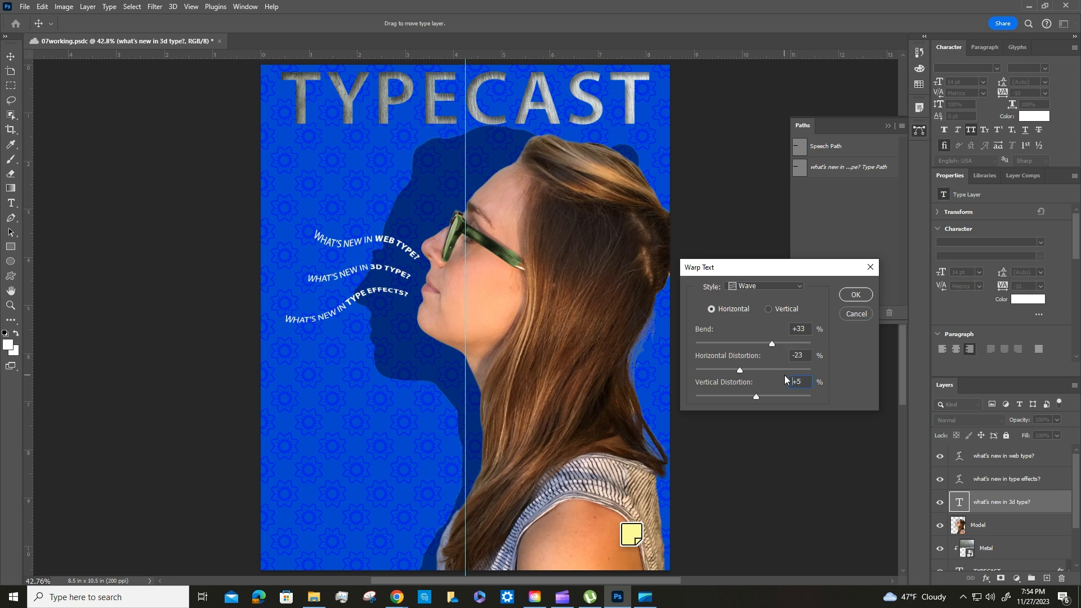
{"action": "key", "text": "Return"}
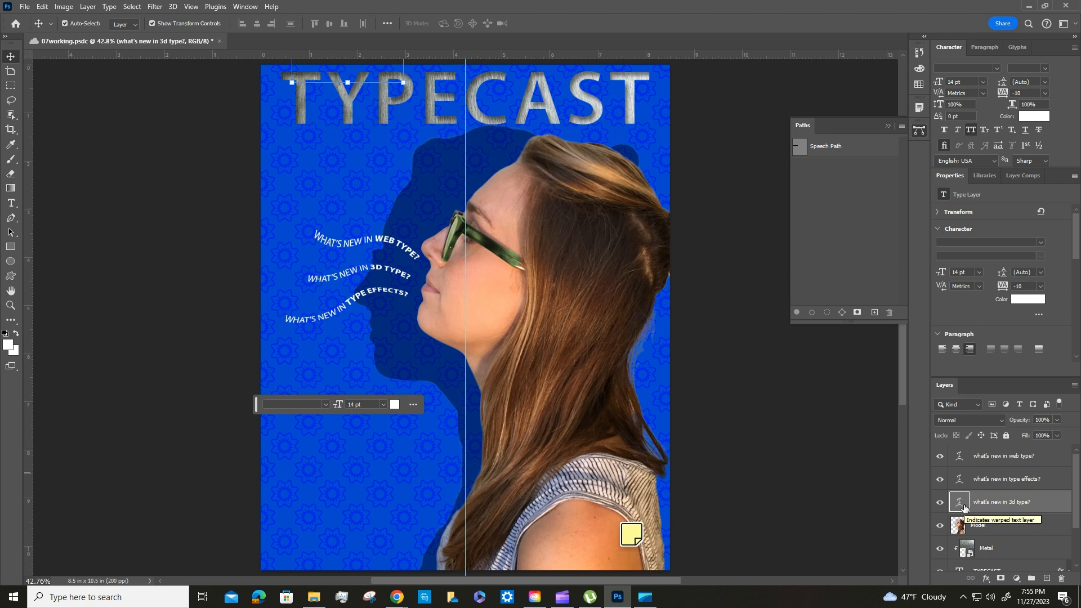
Save the document and deselect the "what's new in 3d type?" layer
{"action": "scroll", "coordinate": [964, 507], "scroll_direction": "down", "scroll_amount": 2}
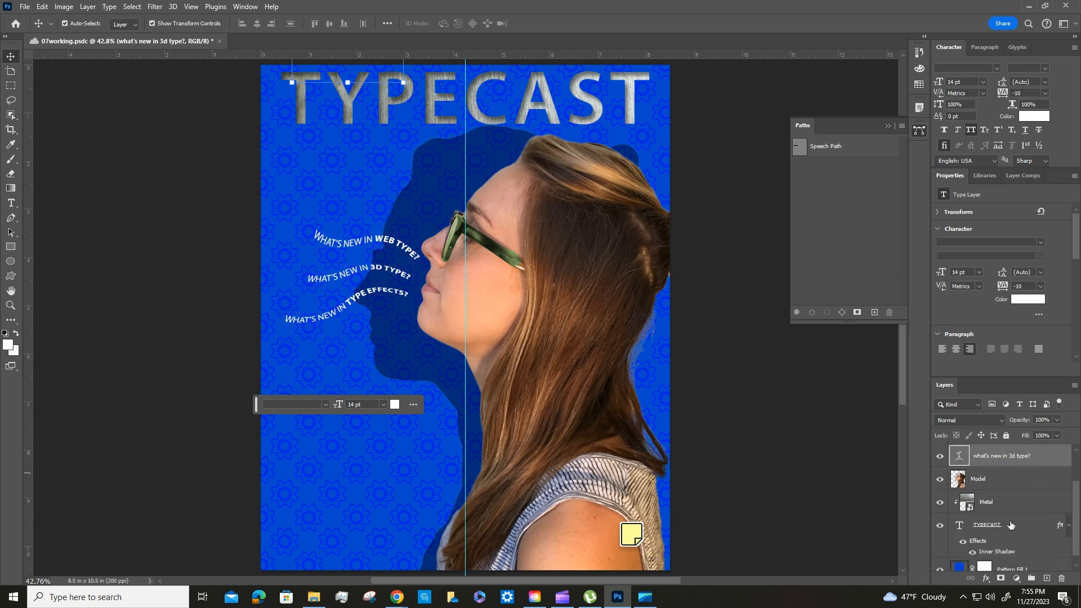
{"action": "scroll", "coordinate": [1011, 525], "scroll_direction": "up", "scroll_amount": 2}
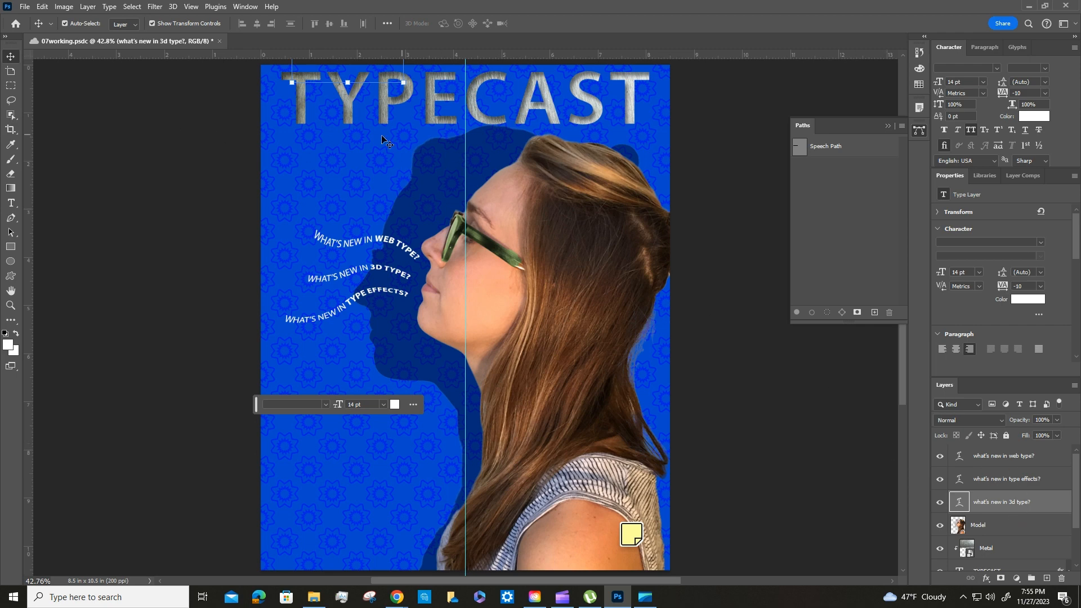
{"action": "left_click", "coordinate": [22, 8]}
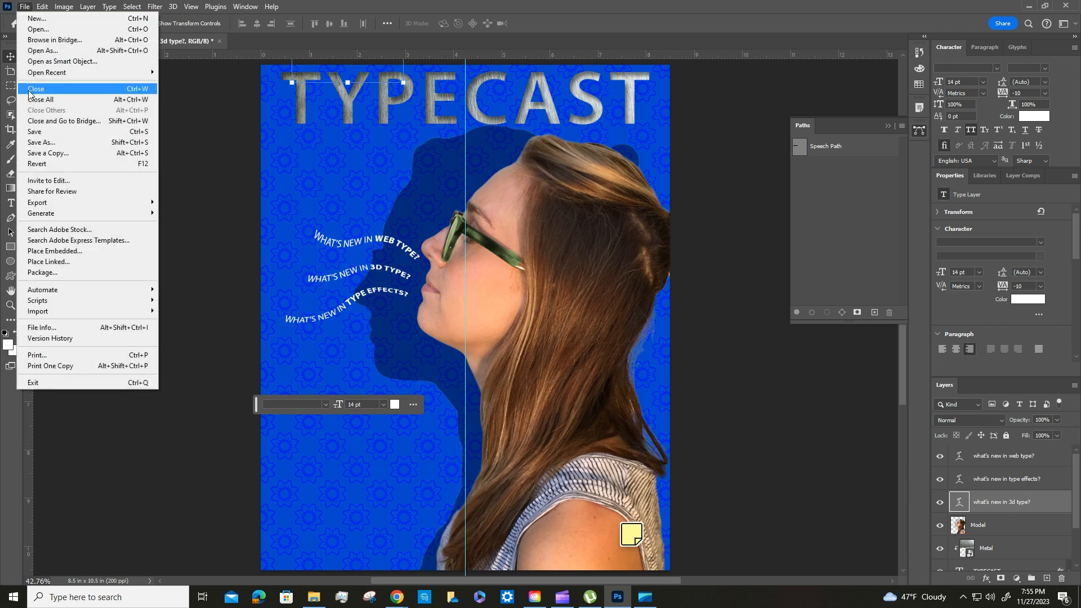
{"action": "left_click", "coordinate": [46, 134]}
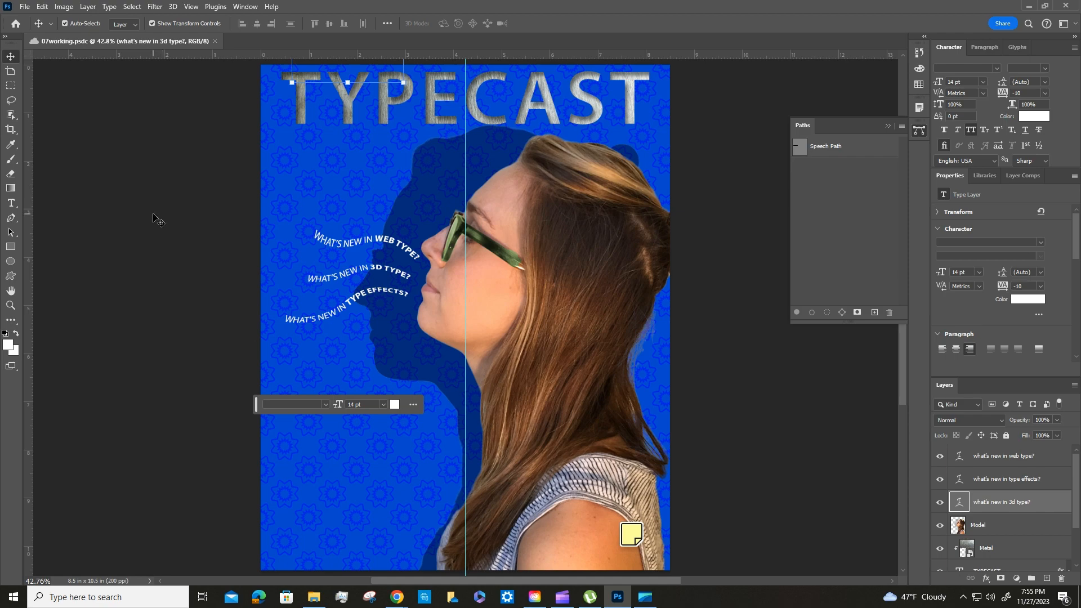
{"action": "scroll", "coordinate": [220, 235], "scroll_direction": "up", "scroll_amount": 8}
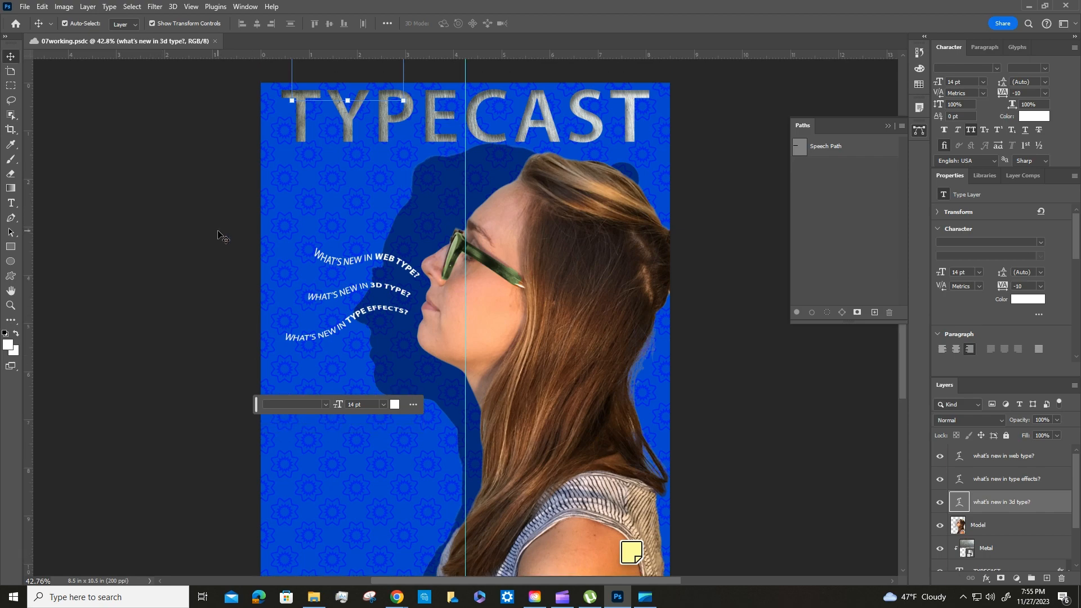
{"action": "scroll", "coordinate": [221, 237], "scroll_direction": "down", "scroll_amount": 8}
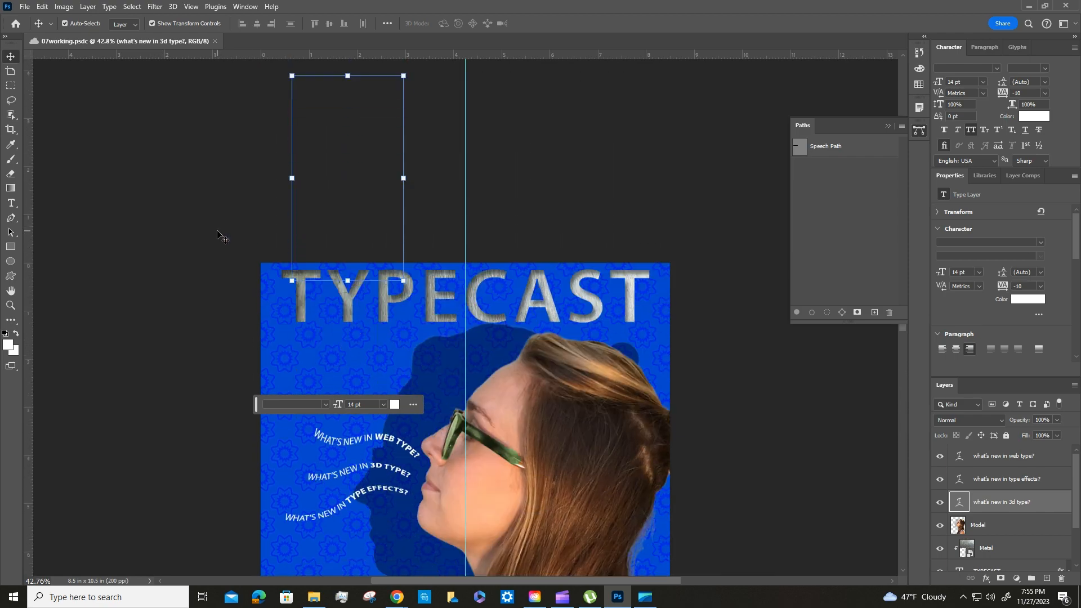
{"action": "left_click", "coordinate": [169, 187]}
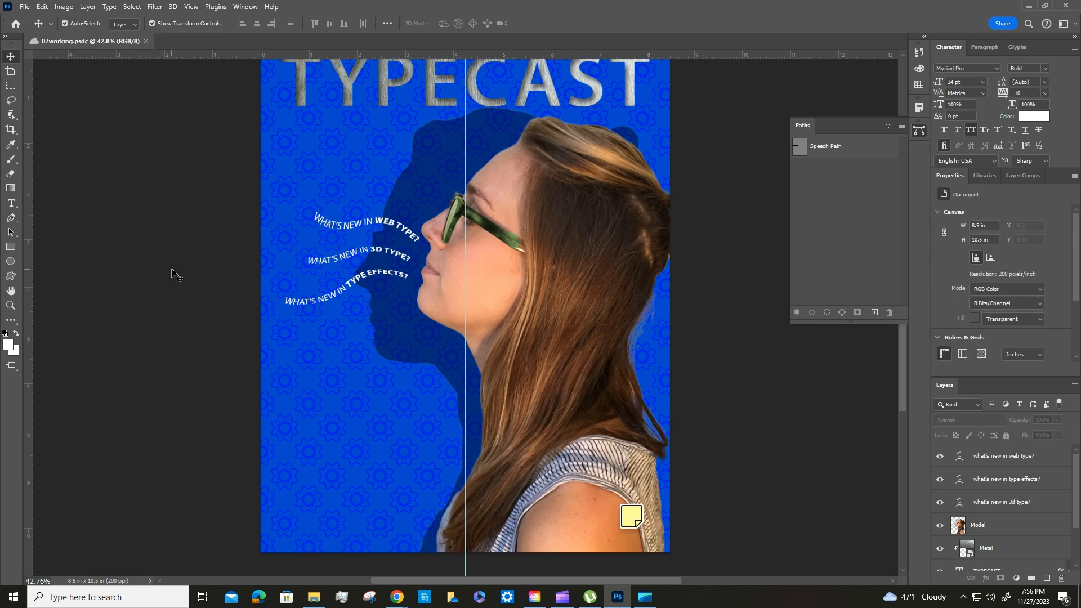
{"action": "scroll", "coordinate": [175, 280], "scroll_direction": "up", "scroll_amount": 1}
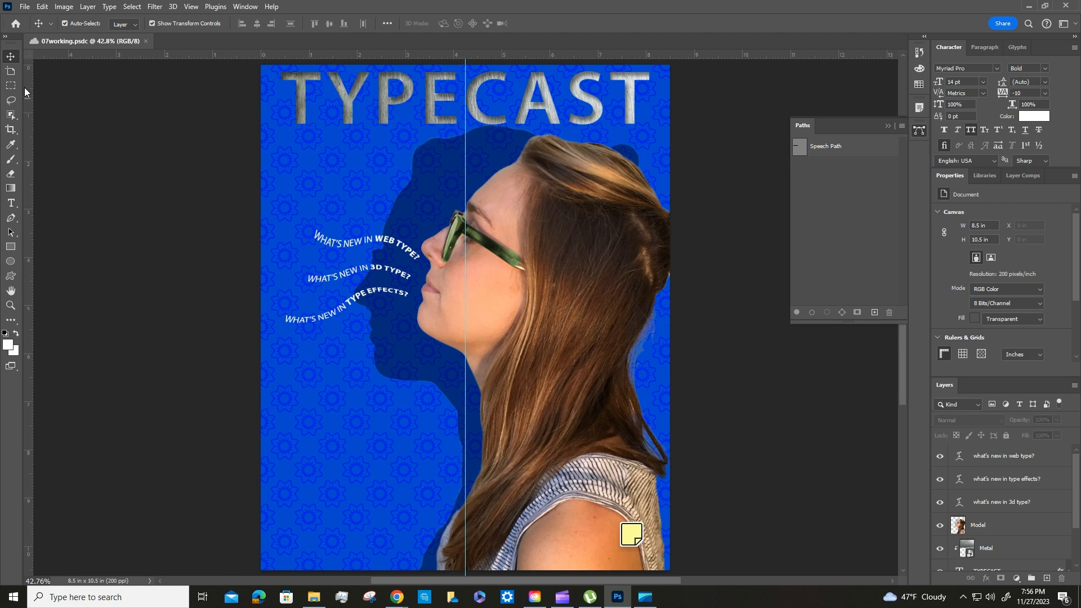
Place a vertical guide at 8.25 in and a horizontal guide at about 2 in, and collapse the Paths panel
{"action": "left_click_drag", "start_coordinate": [27, 93], "coordinate": [209, 127]}
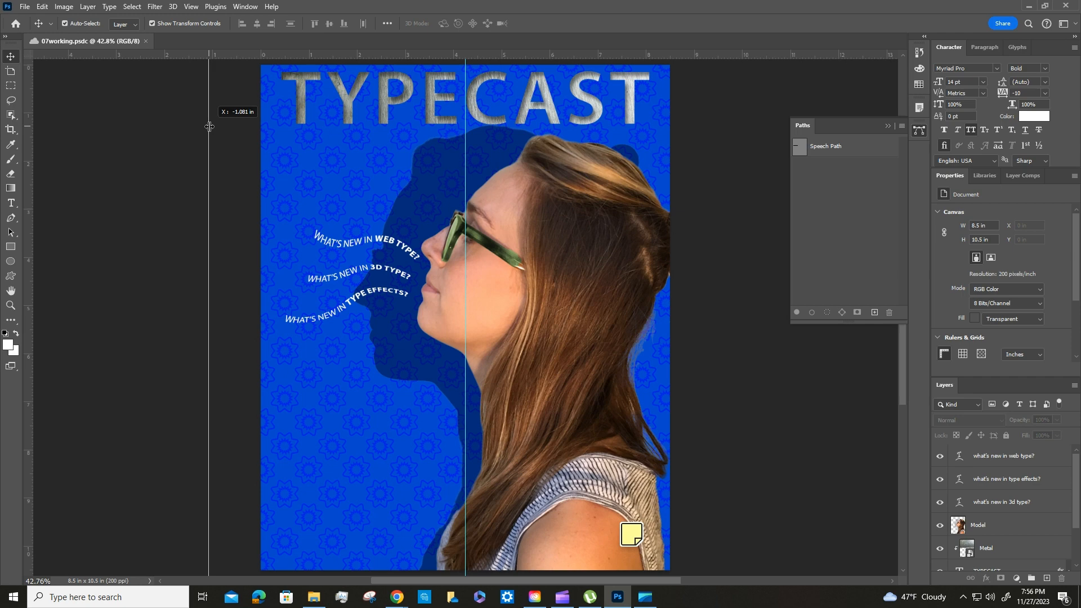
{"action": "left_click_drag", "start_coordinate": [209, 126], "coordinate": [657, 127]}
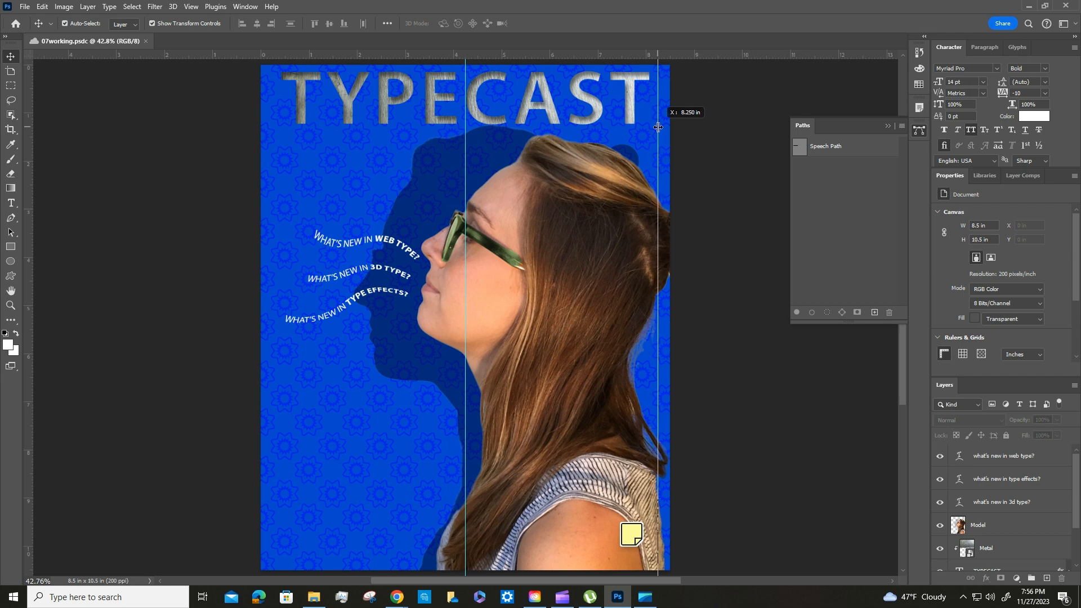
{"action": "left_click_drag", "start_coordinate": [658, 127], "coordinate": [658, 127]}
{"action": "left_click_drag", "start_coordinate": [522, 53], "coordinate": [528, 162]}
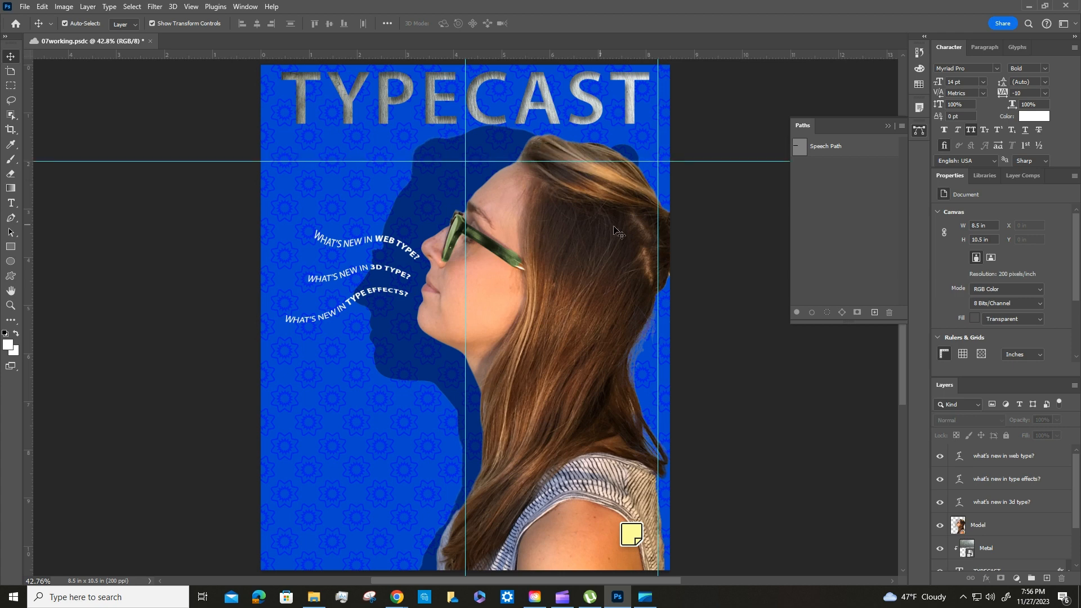
{"action": "left_click", "coordinate": [885, 125]}
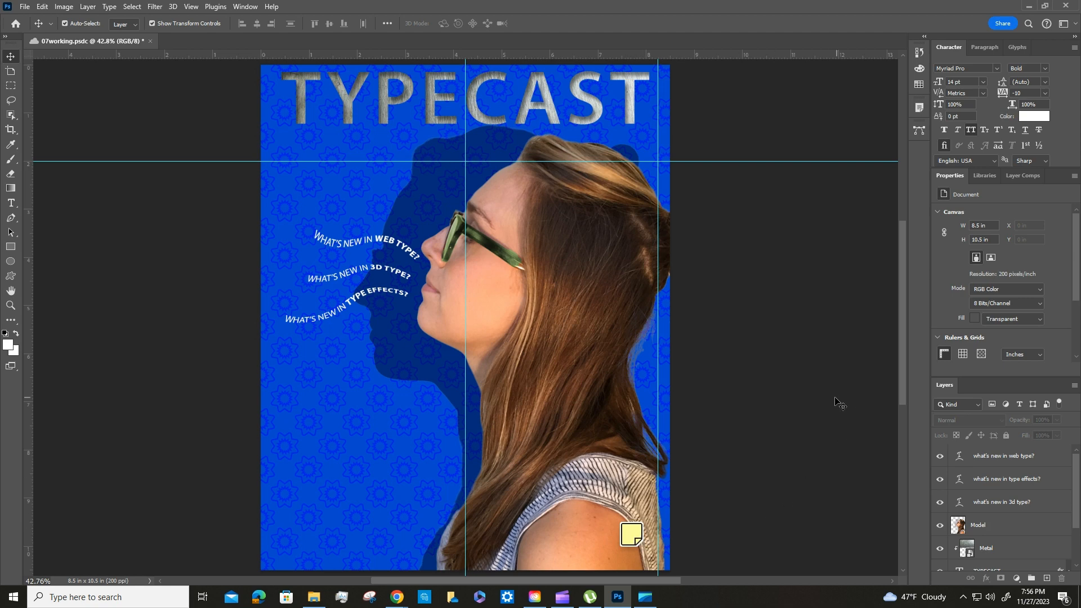
Try to open the yellow note on the model's shoulder, and deselect the Model layer
{"action": "left_click", "coordinate": [638, 541]}
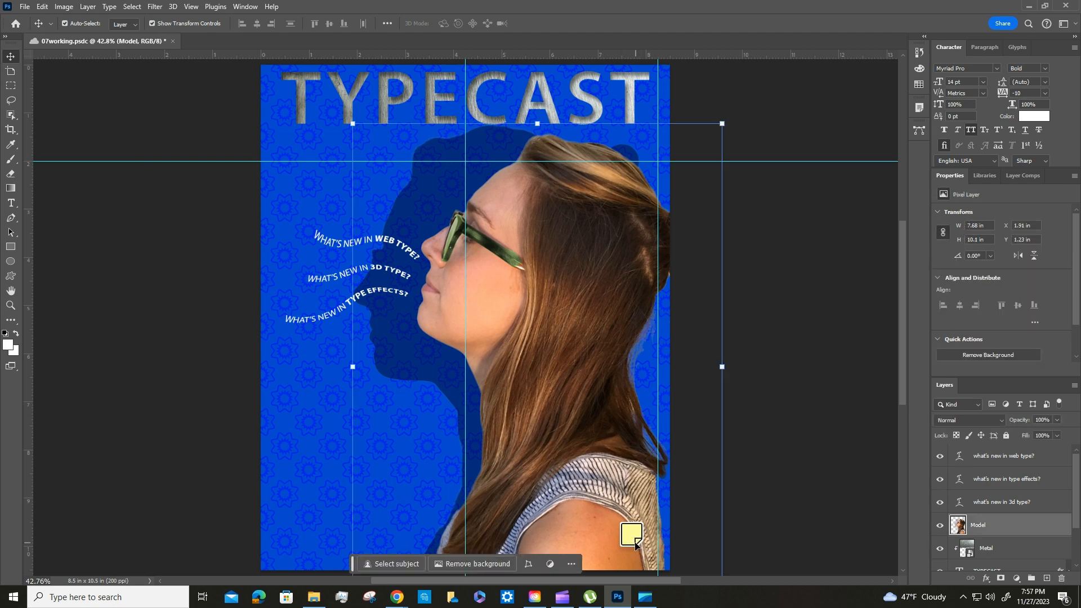
{"action": "left_click", "coordinate": [637, 543]}
{"action": "left_click", "coordinate": [780, 443]}
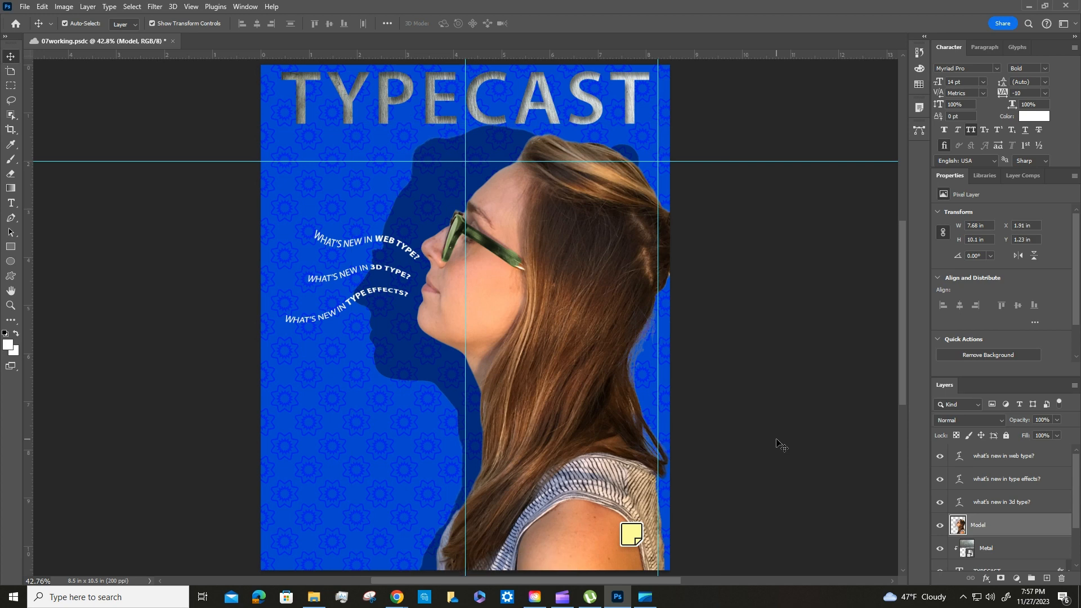
{"action": "left_click", "coordinate": [648, 533]}
{"action": "left_click", "coordinate": [772, 480]}
{"action": "left_click", "coordinate": [636, 533]}
{"action": "left_click", "coordinate": [746, 514]}
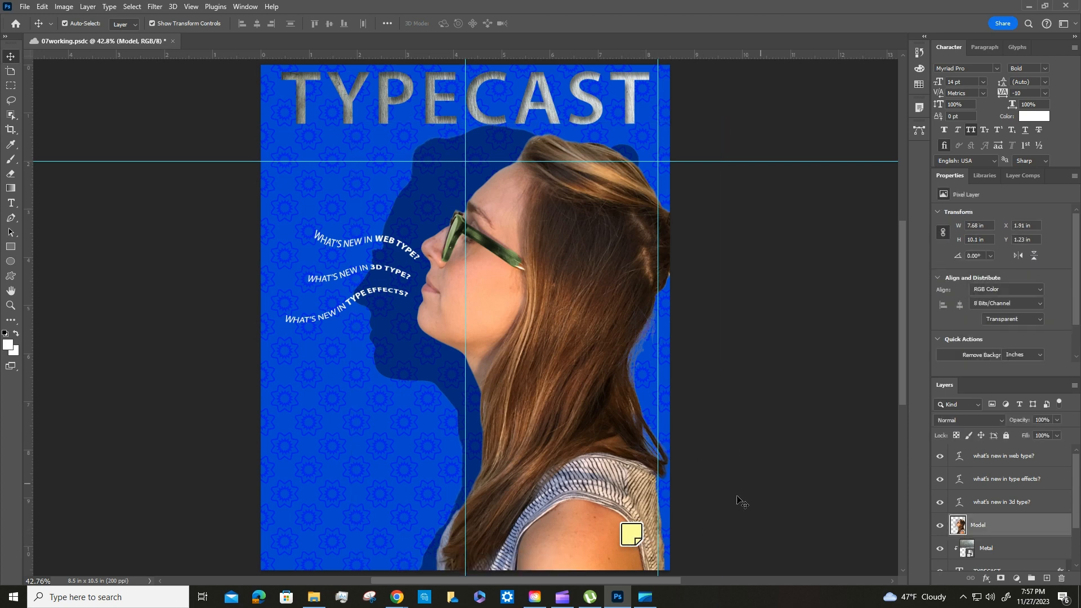
Show the Notes panel and dock it below Paths in the collapsed panel column
{"action": "left_click", "coordinate": [242, 8]}
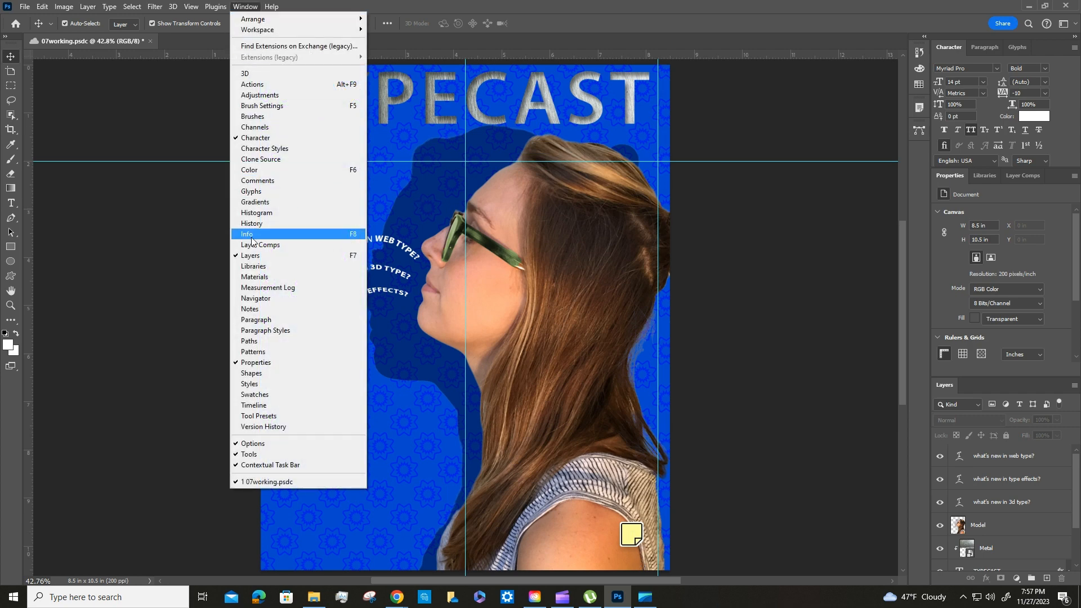
{"action": "left_click", "coordinate": [256, 309]}
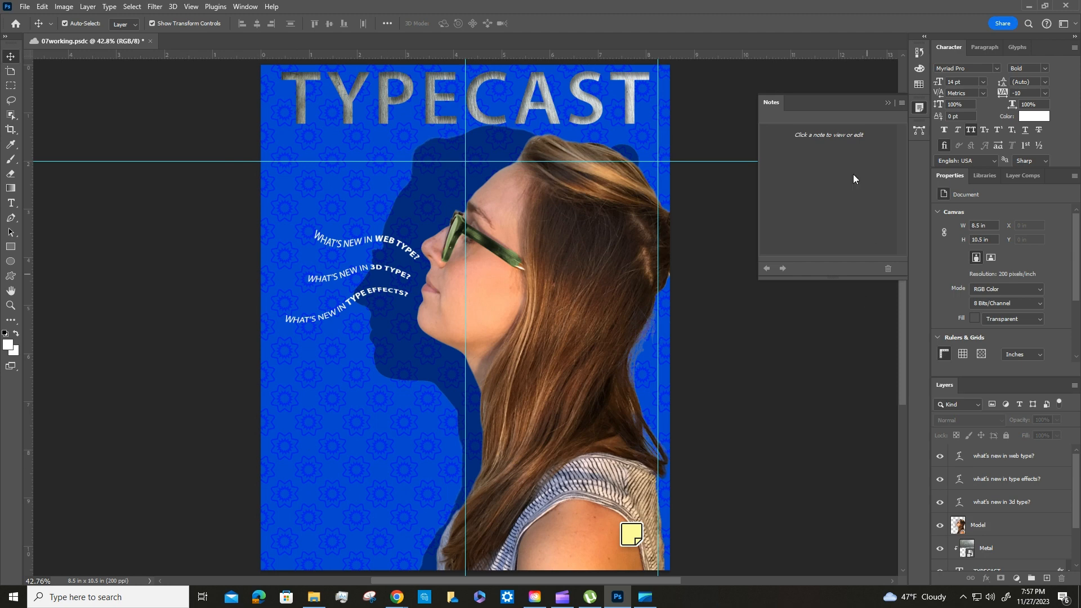
{"action": "left_click_drag", "start_coordinate": [827, 108], "coordinate": [918, 135]}
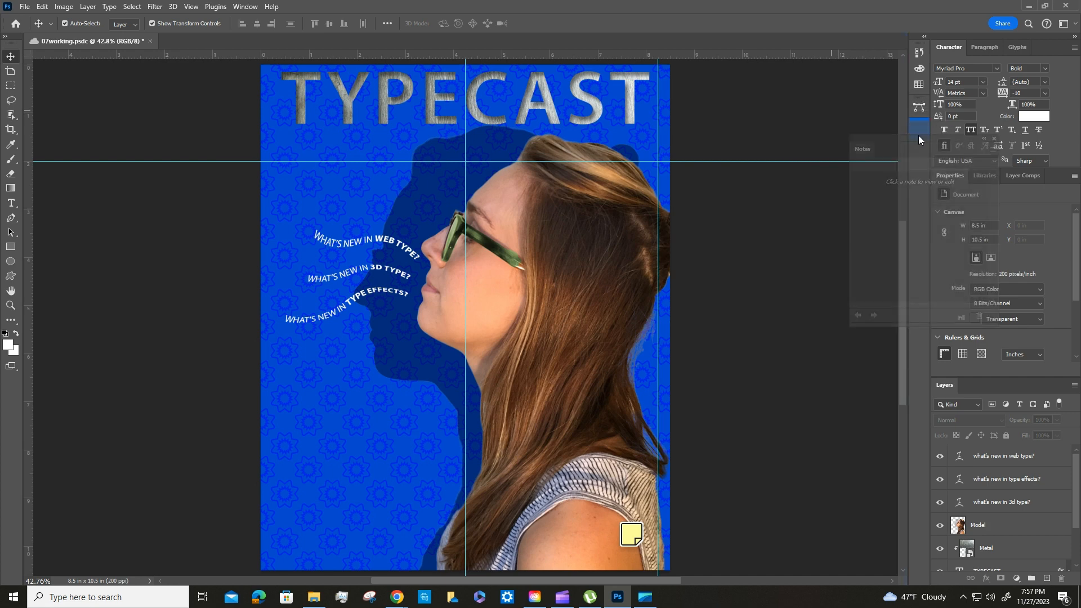
{"action": "left_click", "coordinate": [919, 130]}
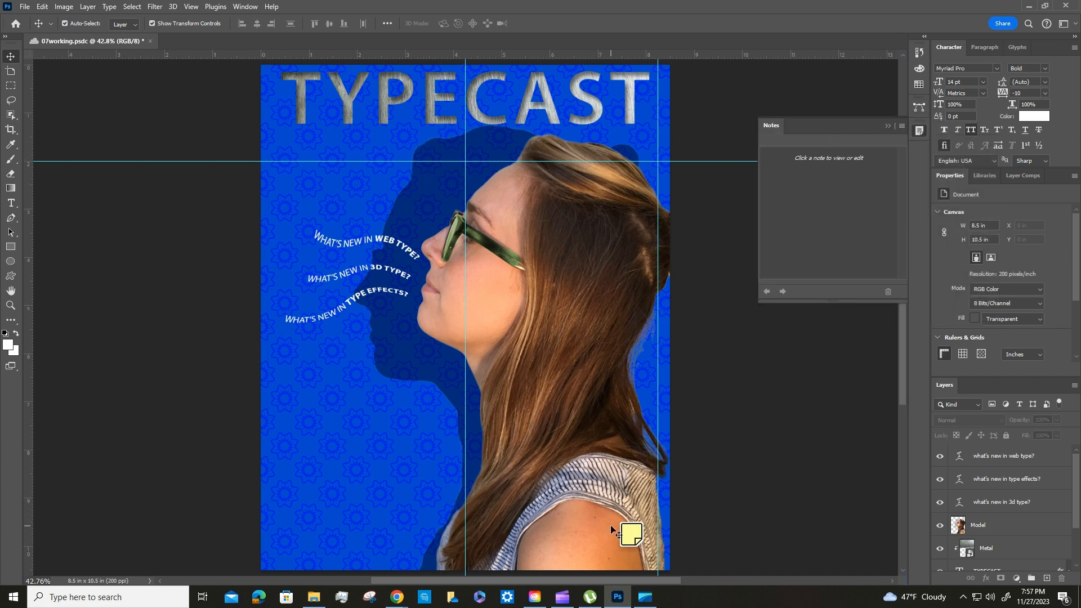
Open the yellow note on the model's shoulder and copy its whole text, from "THE TREND CAST" to "SCRIPT FONTS"
{"action": "left_click", "coordinate": [633, 536]}
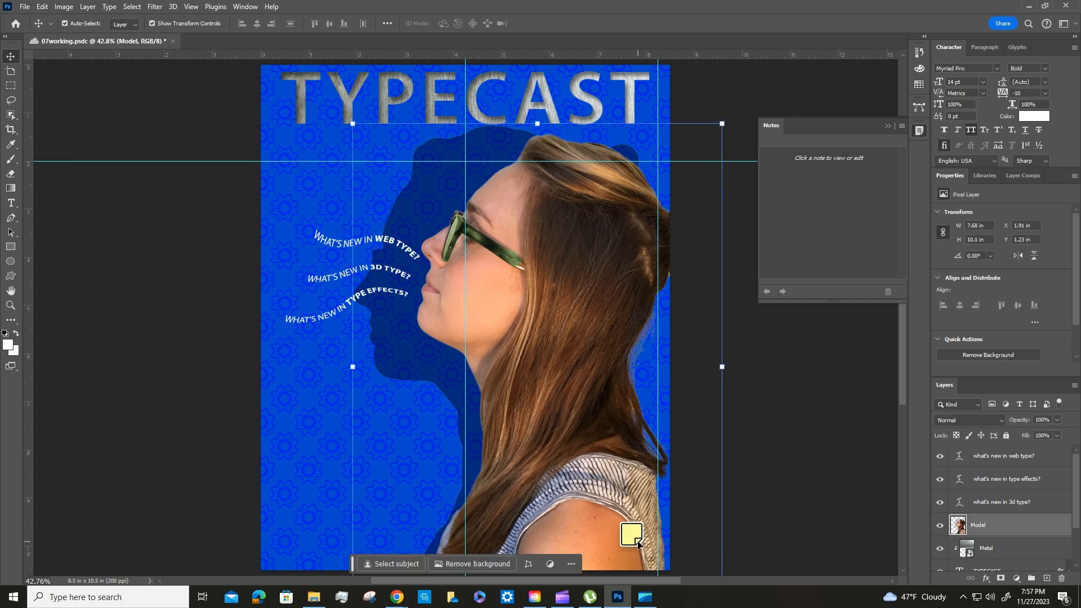
{"action": "double_click", "coordinate": [630, 535]}
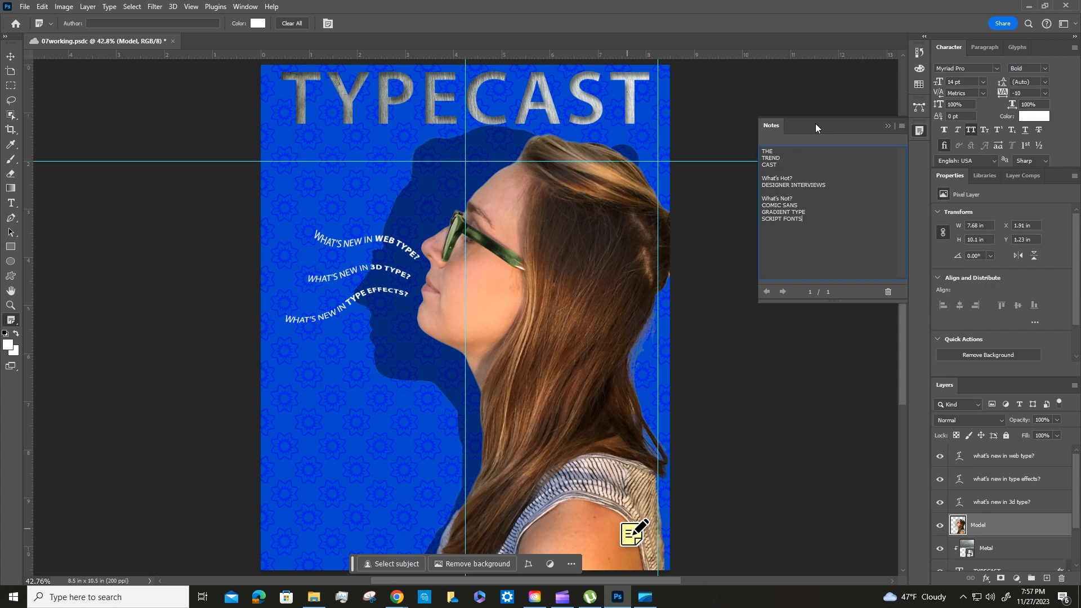
{"action": "left_click_drag", "start_coordinate": [817, 222], "coordinate": [759, 148]}
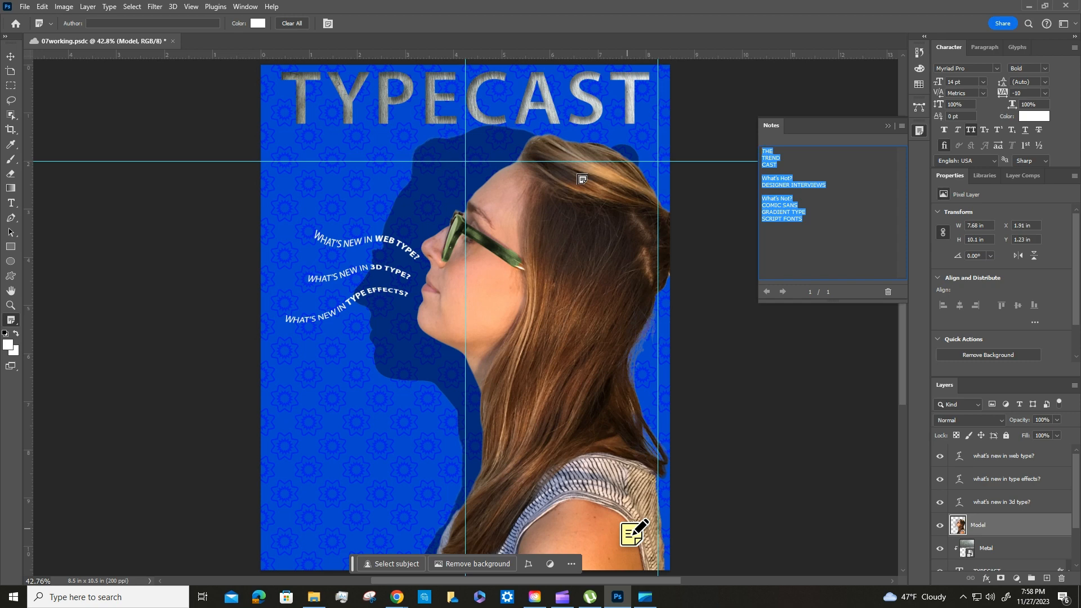
{"action": "left_click", "coordinate": [804, 219]}
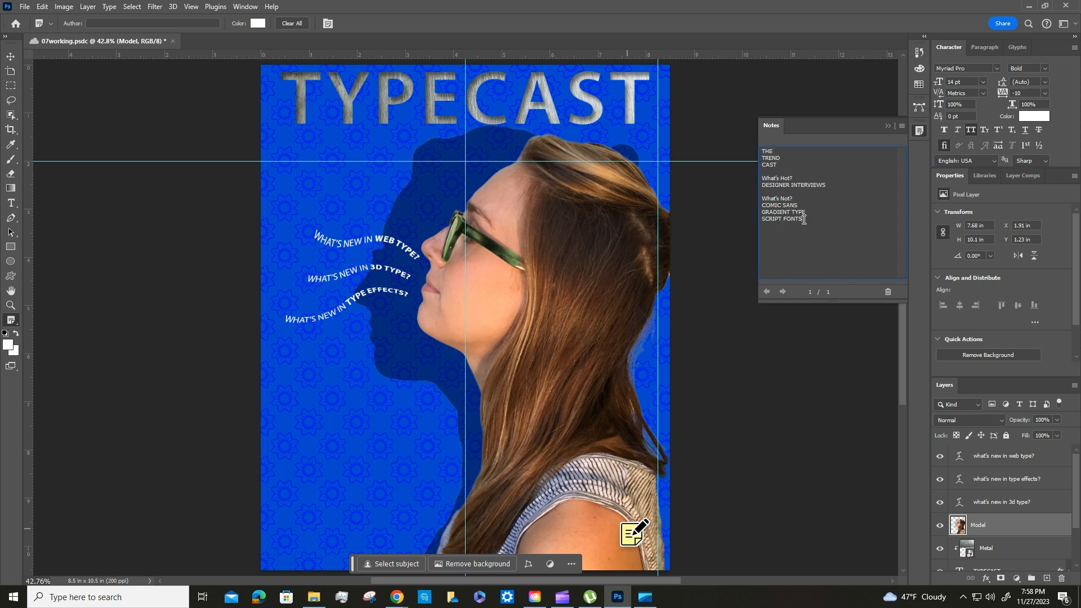
{"action": "left_click_drag", "start_coordinate": [803, 219], "coordinate": [757, 151]}
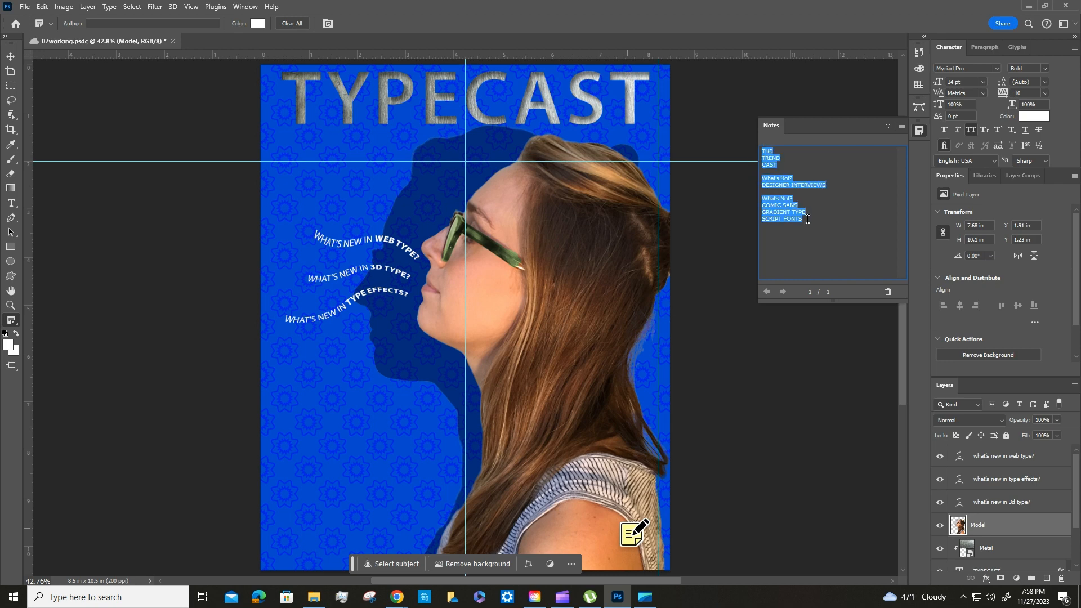
{"action": "right_click", "coordinate": [782, 209]}
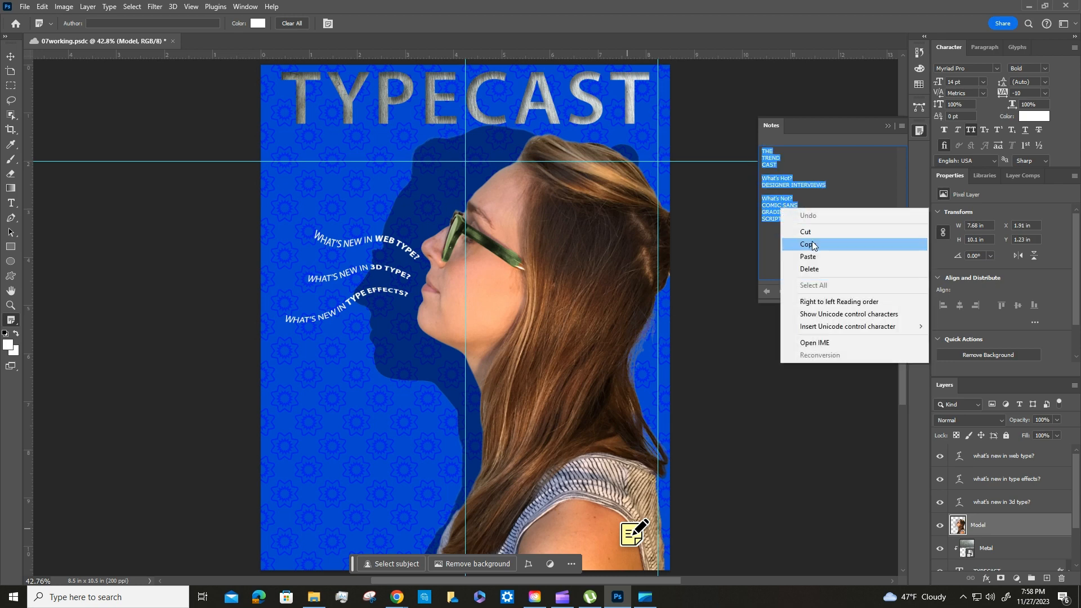
{"action": "left_click", "coordinate": [813, 245]}
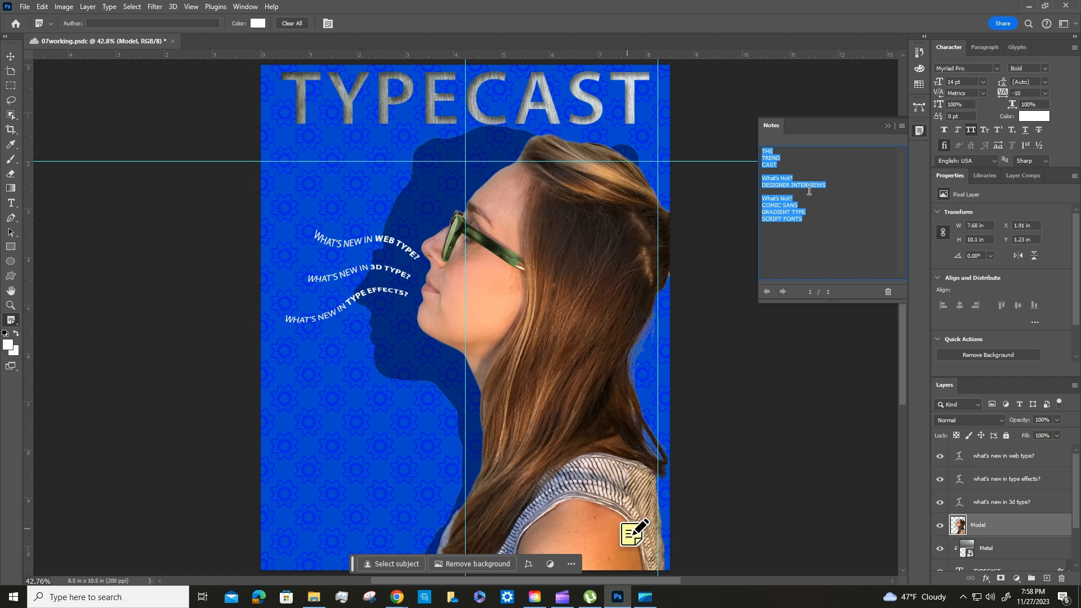
Draw a white paragraph text box between the vertical guides below the horizontal guide, paste the note text into it, and collapse the Notes panel
{"action": "left_click", "coordinate": [12, 204]}
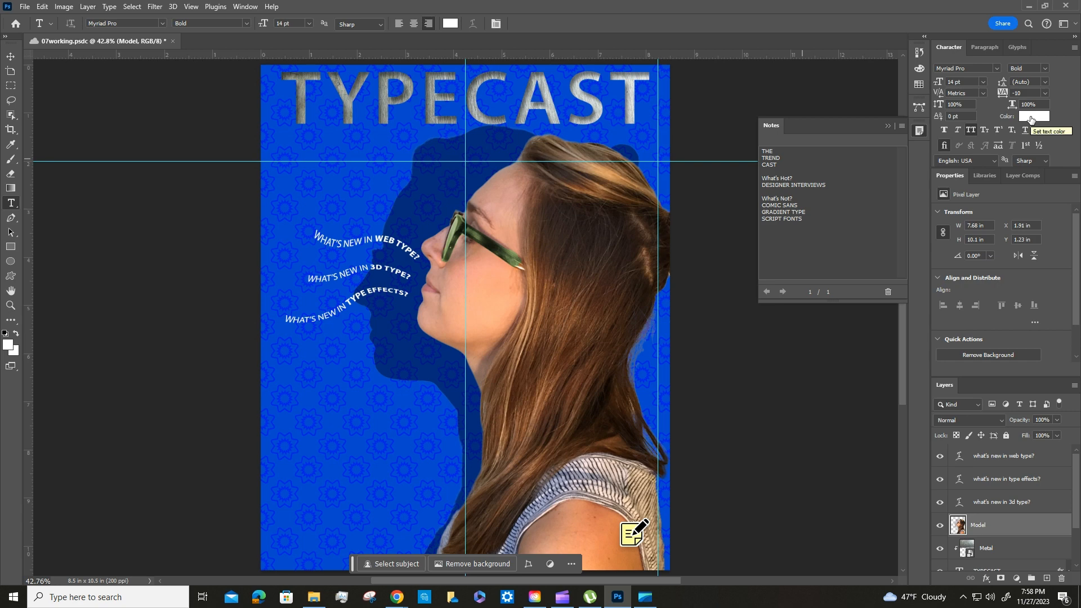
{"action": "left_click", "coordinate": [1030, 117]}
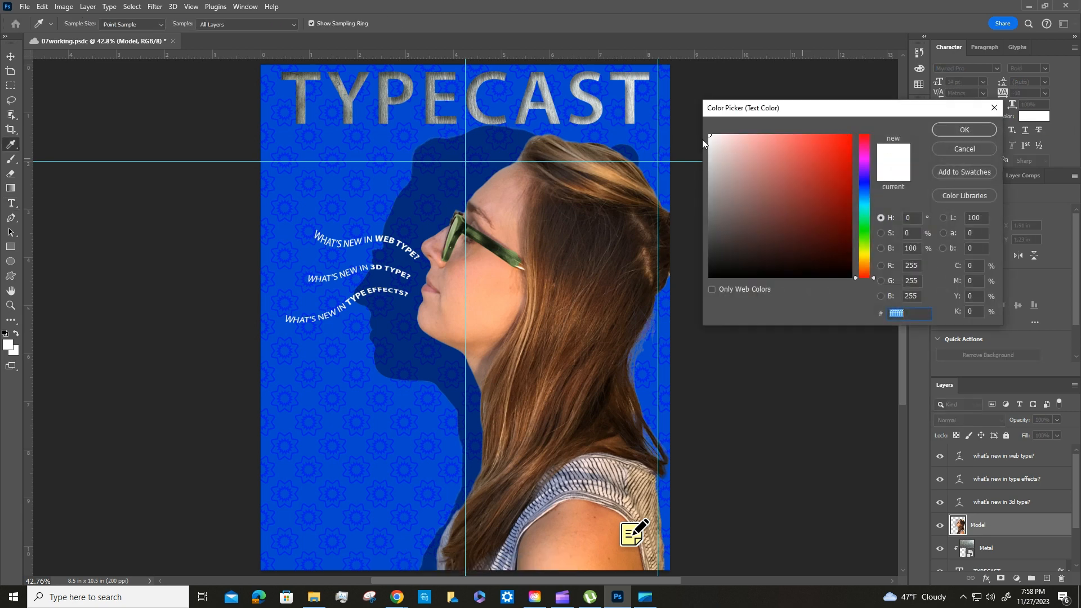
{"action": "left_click", "coordinate": [960, 130]}
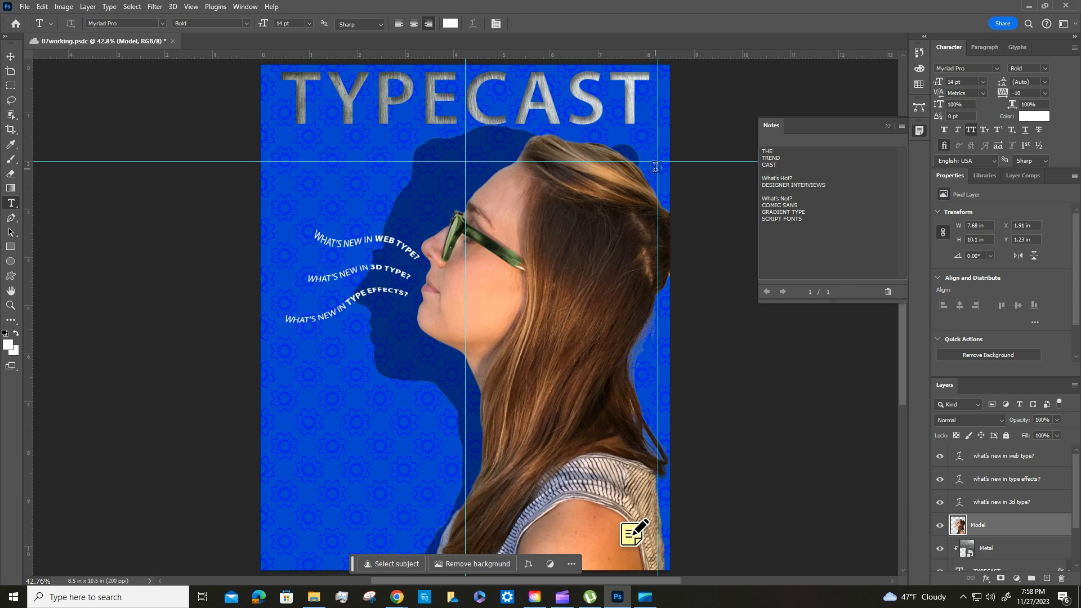
{"action": "left_click_drag", "start_coordinate": [655, 166], "coordinate": [468, 490]}
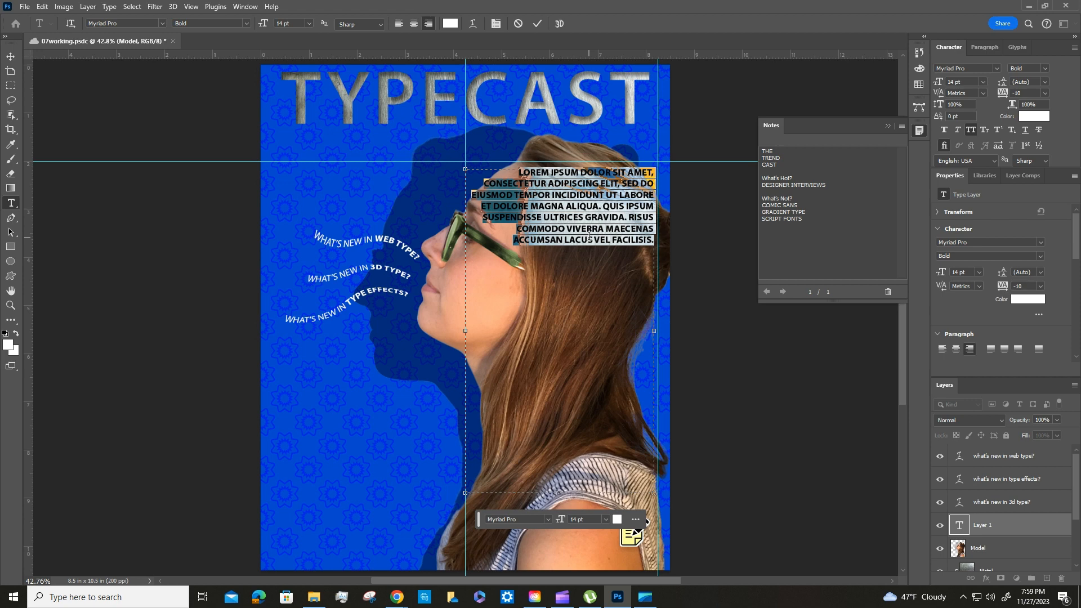
{"action": "key", "text": "ctrl+v"}
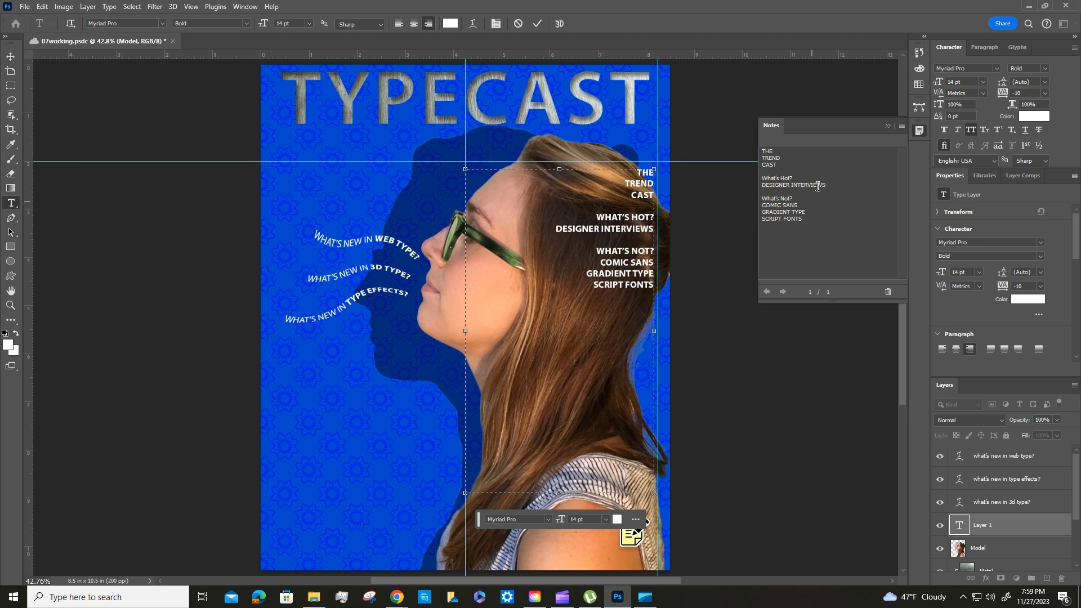
{"action": "left_click", "coordinate": [890, 127]}
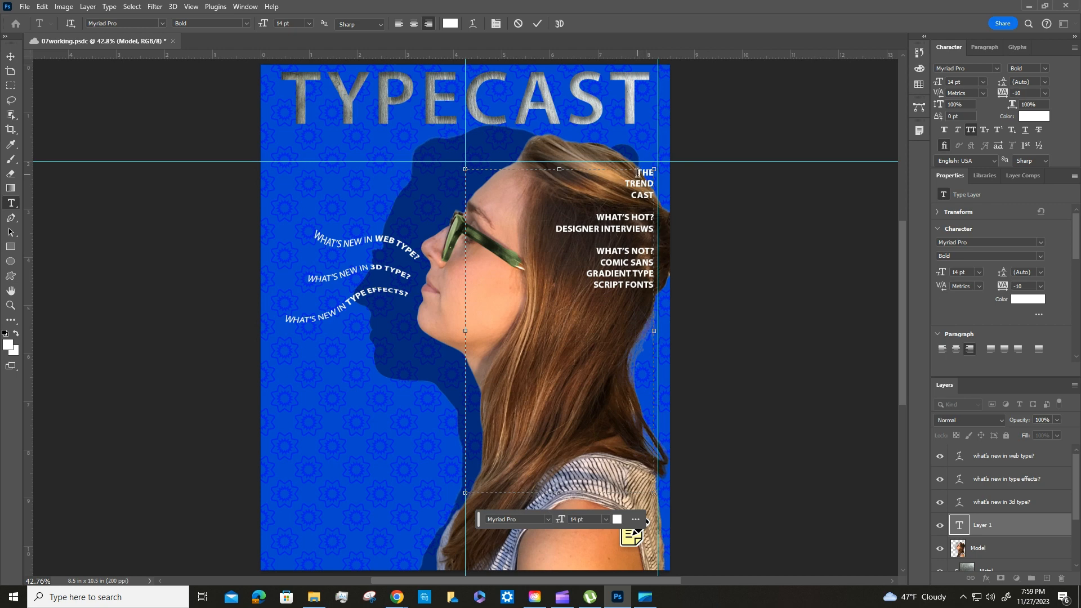
Set the pasted lines "THE TREND CAST" to Myriad Pro Regular at 70 pt
{"action": "left_click_drag", "start_coordinate": [638, 171], "coordinate": [651, 196]}
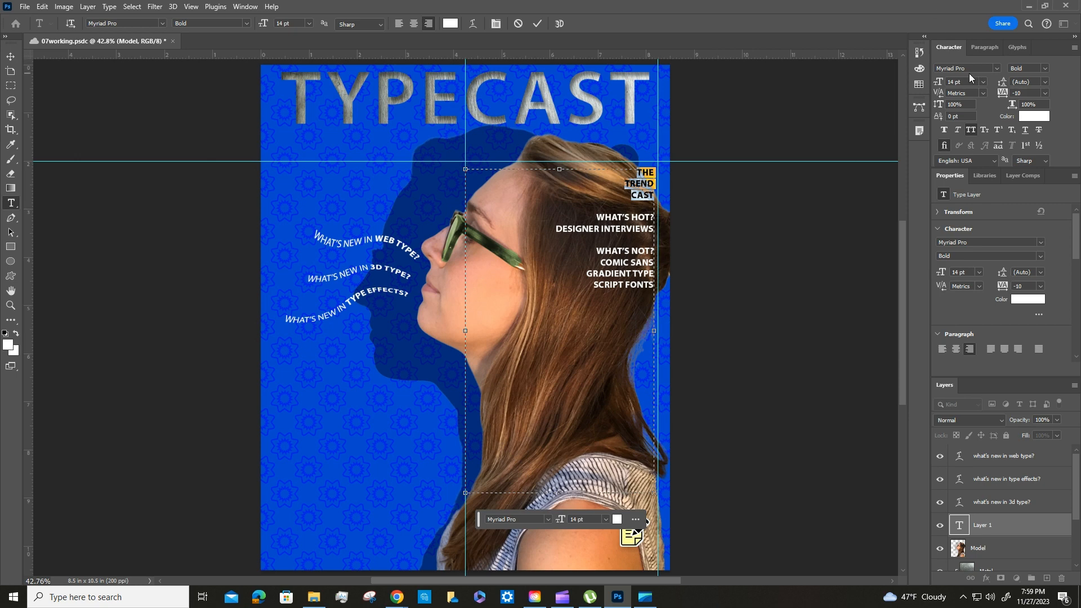
{"action": "left_click", "coordinate": [1045, 68]}
{"action": "left_click", "coordinate": [1033, 89]}
{"action": "left_click", "coordinate": [955, 82]}
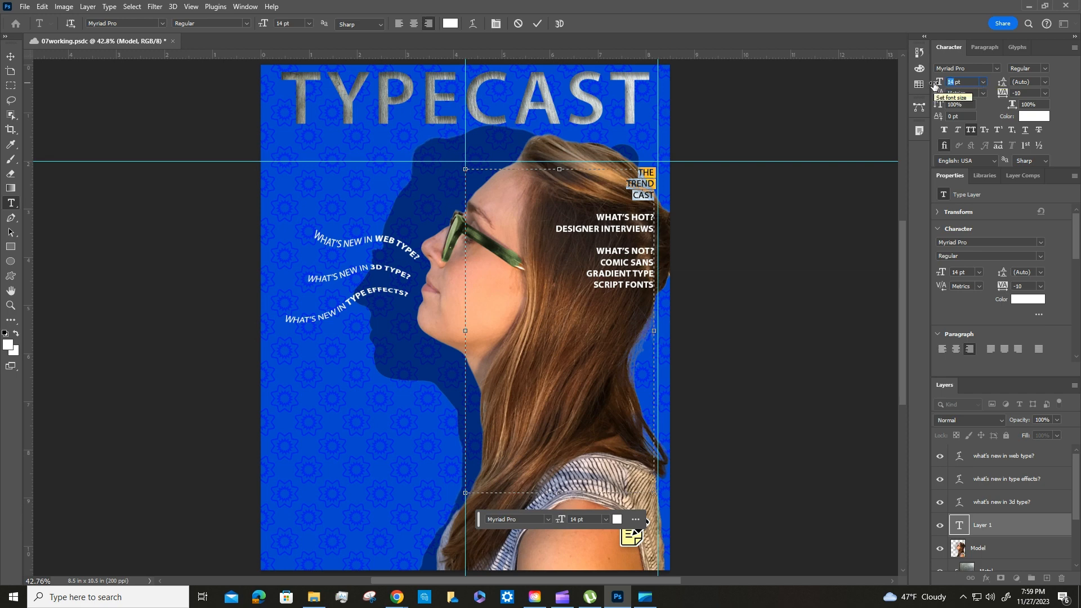
{"action": "type", "text": "70"}
Set the leading of "THE TREND CAST" to 55 pt and its tracking to 50
{"action": "left_click", "coordinate": [1037, 82]}
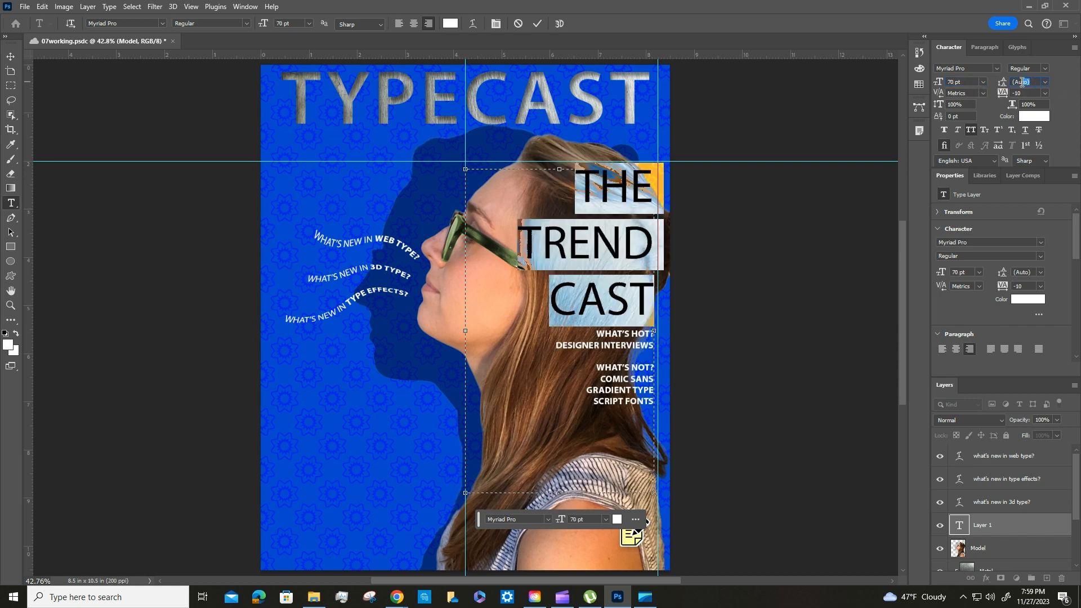
{"action": "left_click", "coordinate": [1000, 84]}
{"action": "type", "text": "55"}
{"action": "key", "text": "Return"}
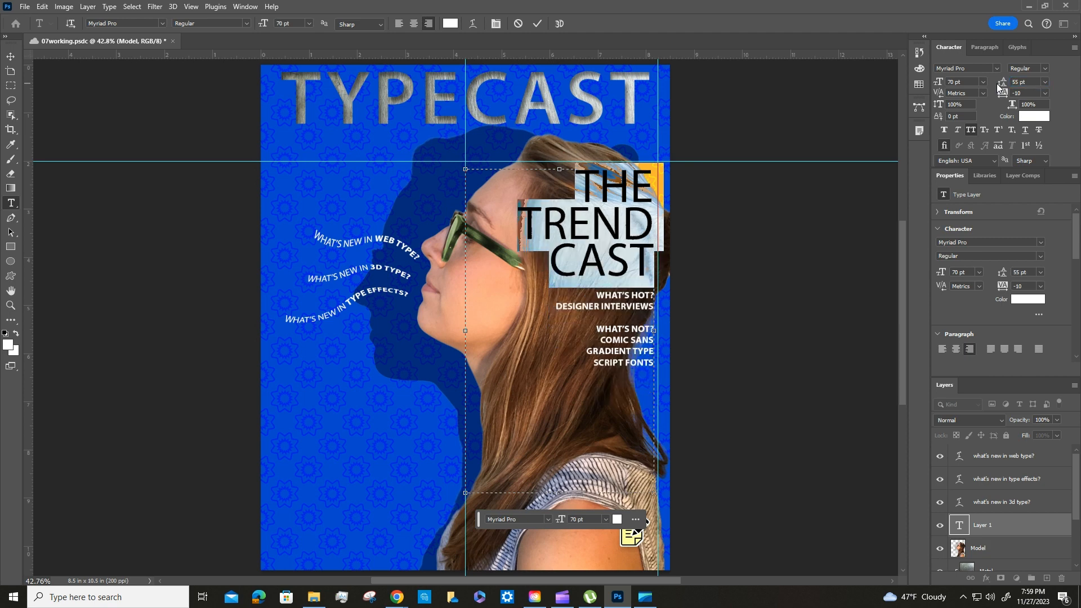
{"action": "left_click", "coordinate": [1000, 95]}
{"action": "type", "text": "50"}
{"action": "key", "text": "Return"}
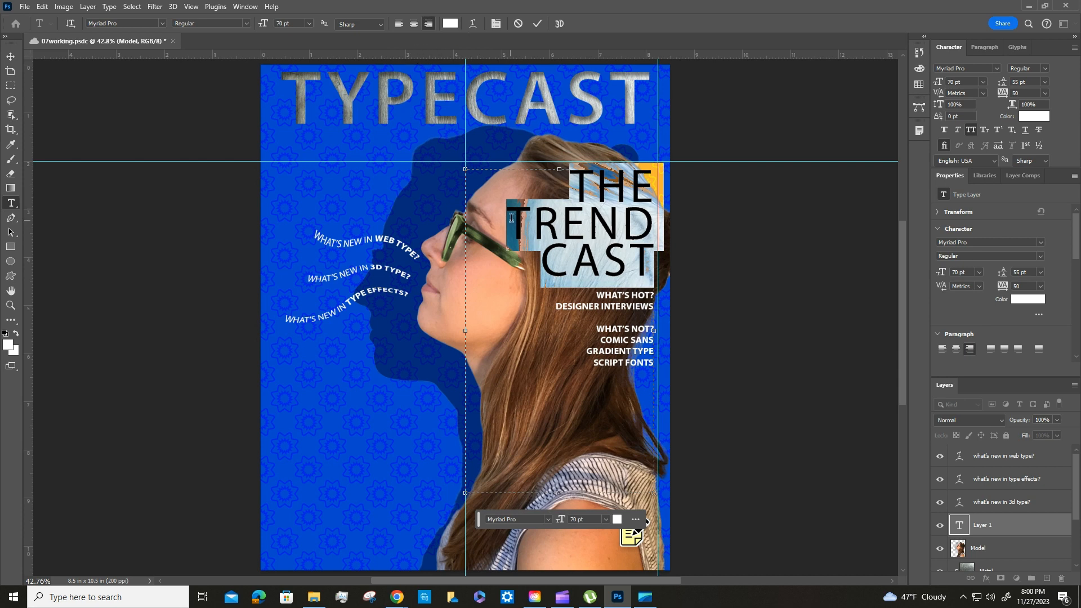
Make the word "TREND" in the heading Bold
{"action": "left_click_drag", "start_coordinate": [511, 218], "coordinate": [627, 224]}
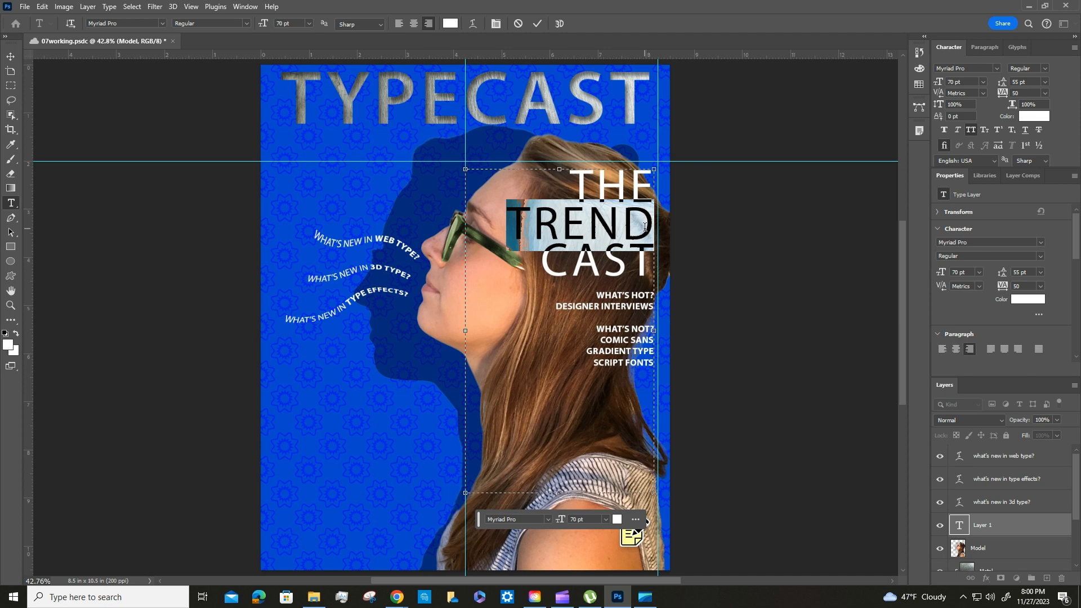
{"action": "left_click", "coordinate": [1041, 69]}
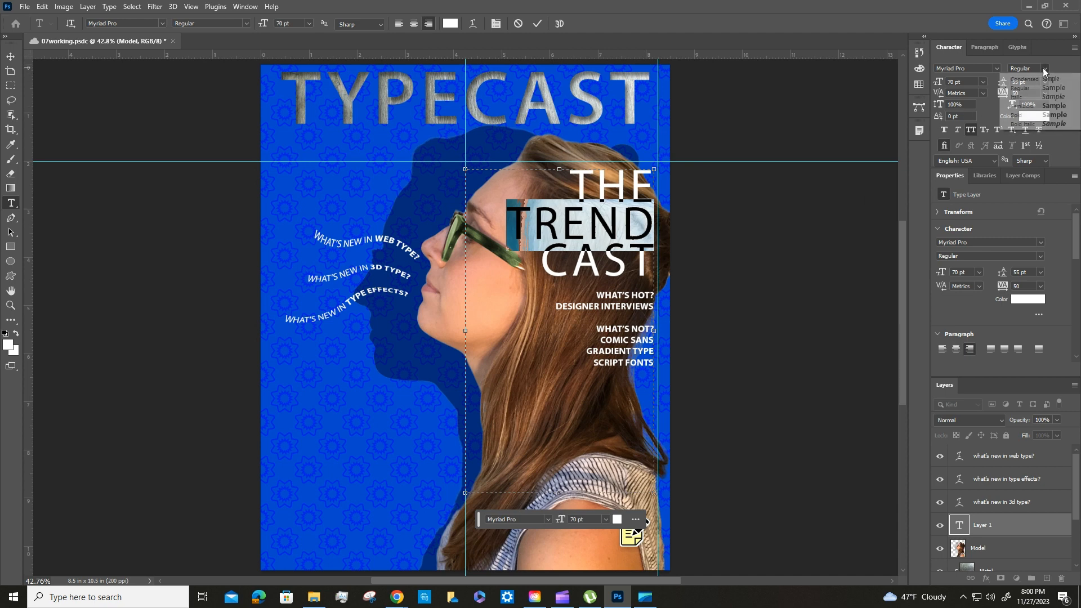
{"action": "left_click", "coordinate": [1035, 115]}
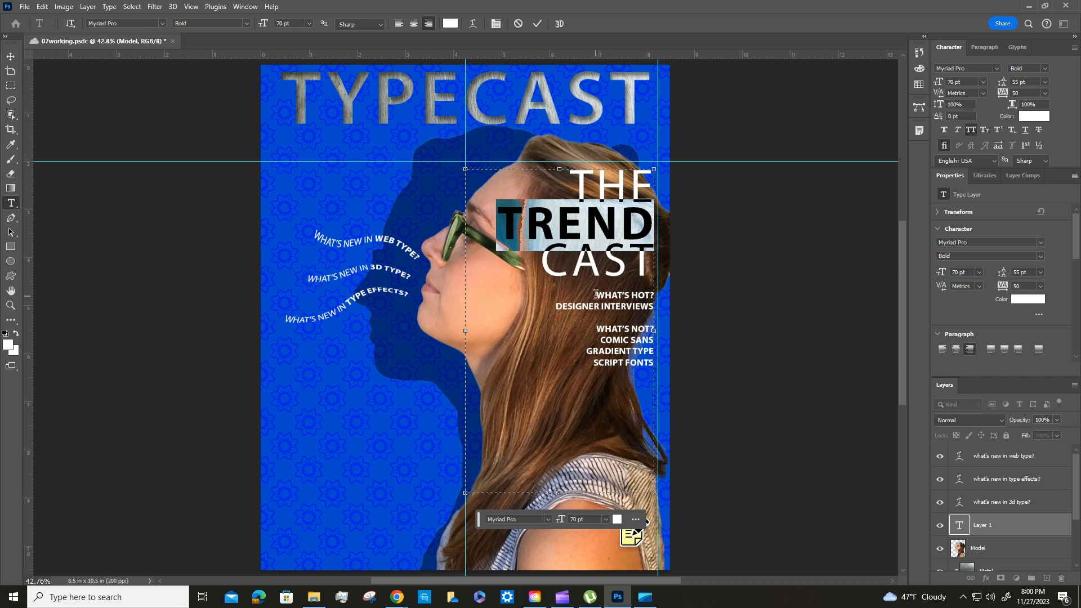
Set the lines from "WHAT'S HOT?" through "SCRIPT FONTS" to Regular at 22 pt
{"action": "left_click_drag", "start_coordinate": [596, 294], "coordinate": [650, 376]}
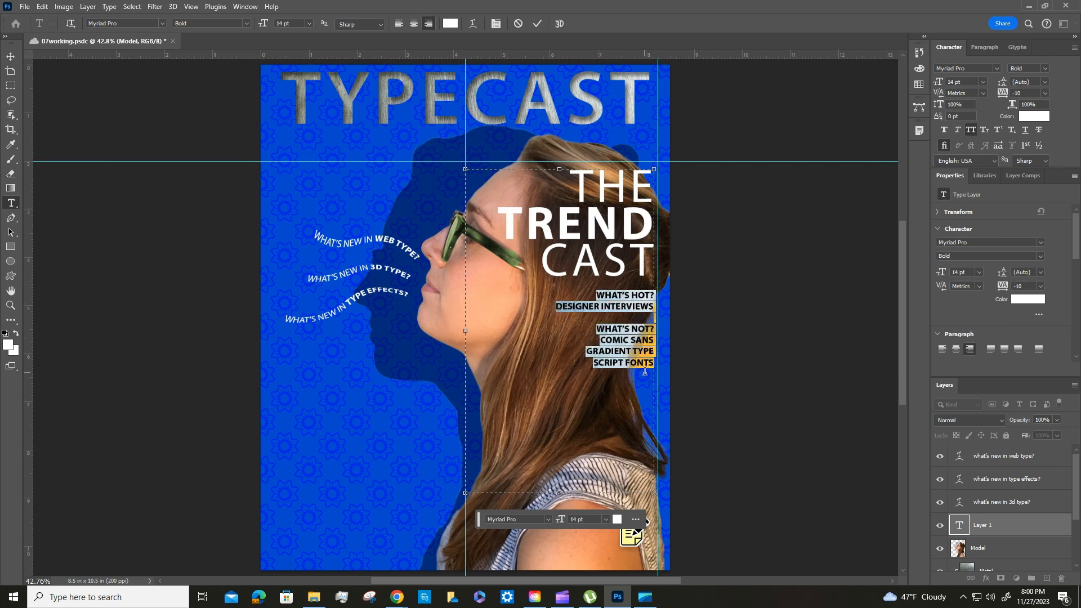
{"action": "left_click", "coordinate": [1040, 69]}
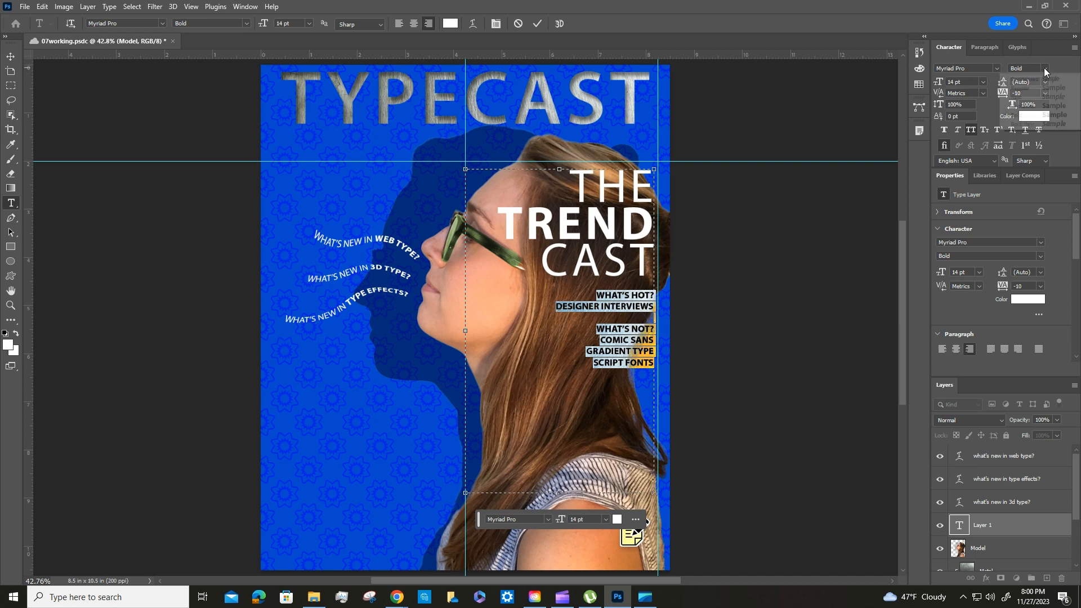
{"action": "left_click", "coordinate": [1030, 75]}
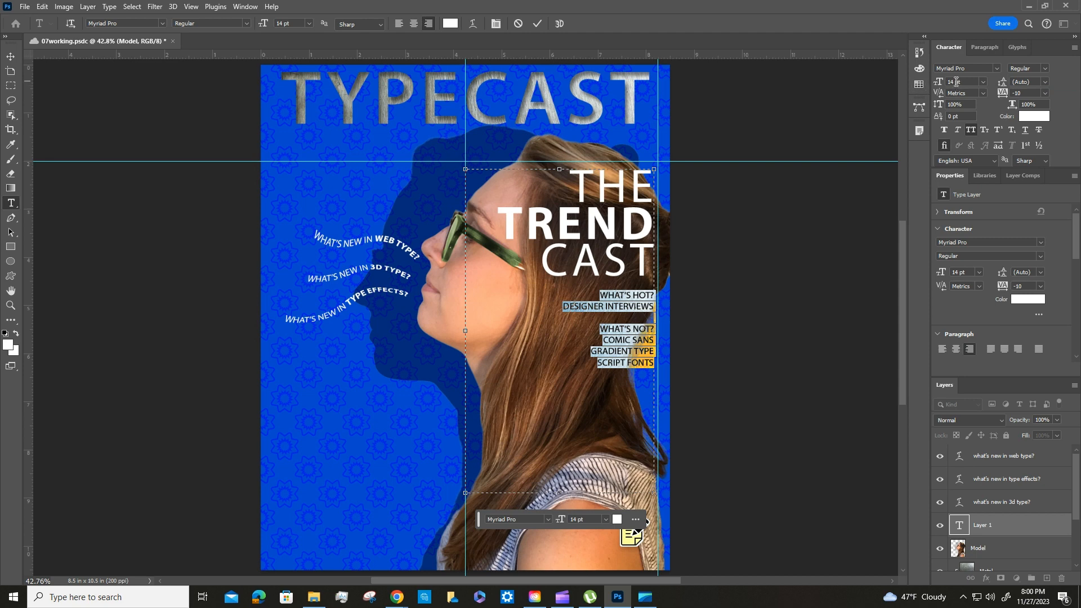
{"action": "double_click", "coordinate": [956, 82]}
{"action": "type", "text": "22"}
{"action": "key", "text": "Return"}
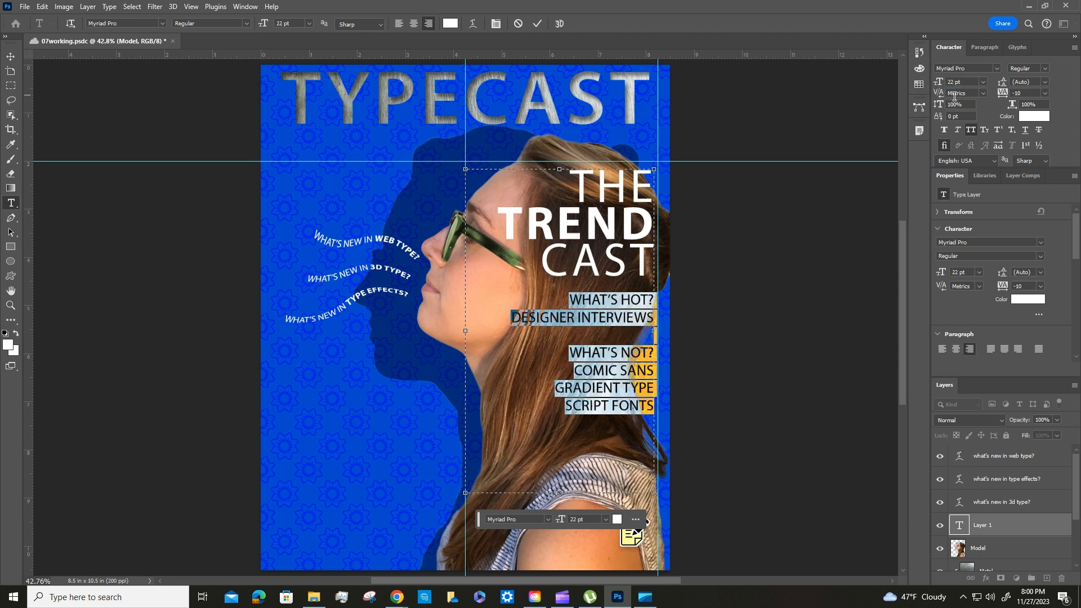
Give the lines from "What's Hot?" through "SCRIPT FONTS" 28 pt leading and 0 tracking, turn off All Caps, and commit the text
{"action": "left_click", "coordinate": [1003, 82]}
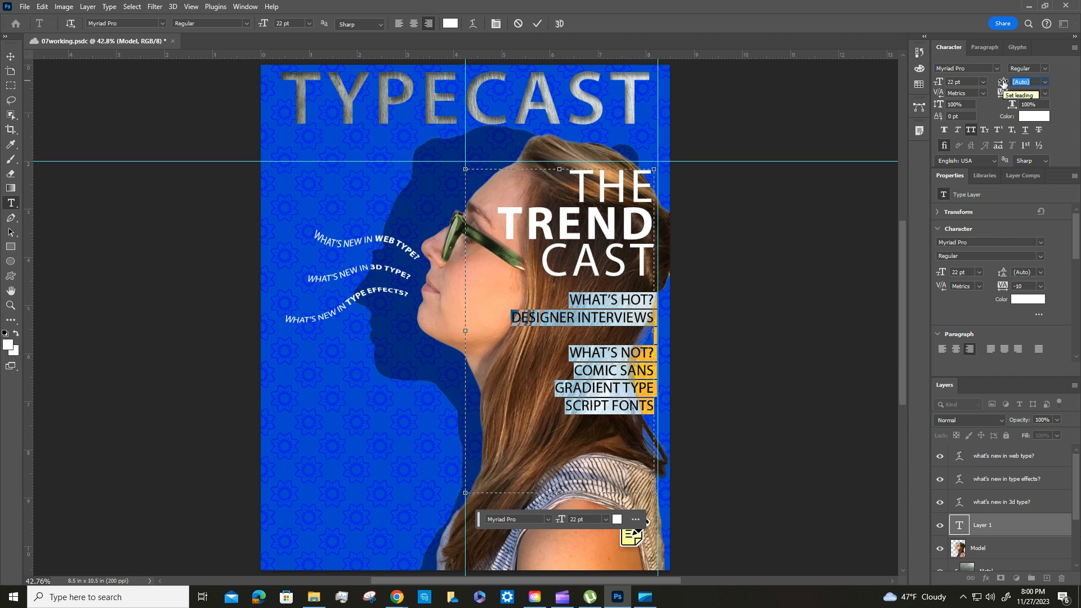
{"action": "type", "text": "2"}
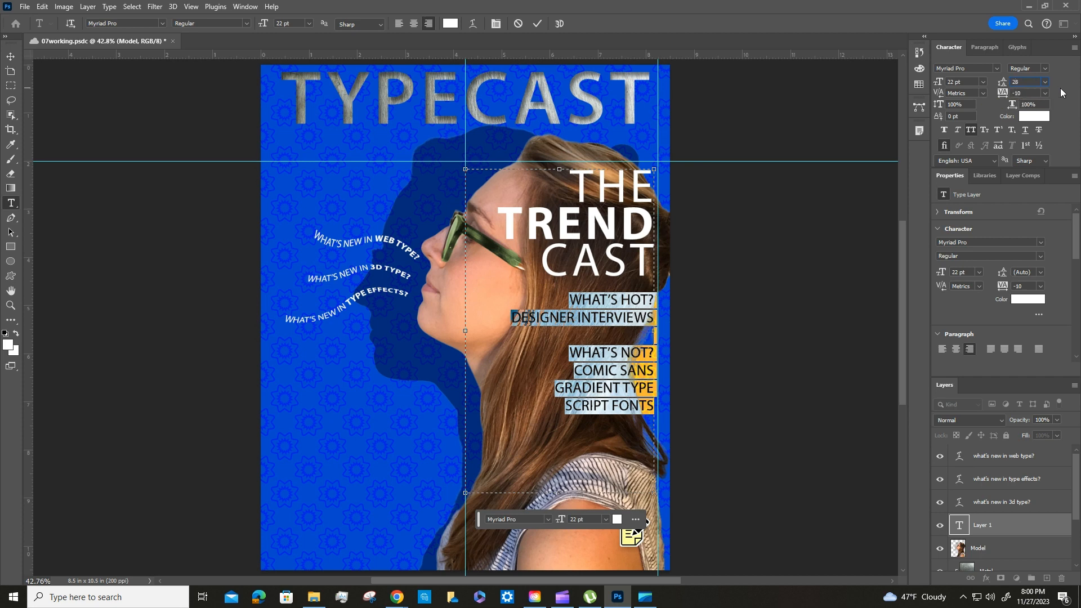
{"action": "type", "text": "8"}
{"action": "key", "text": "Return"}
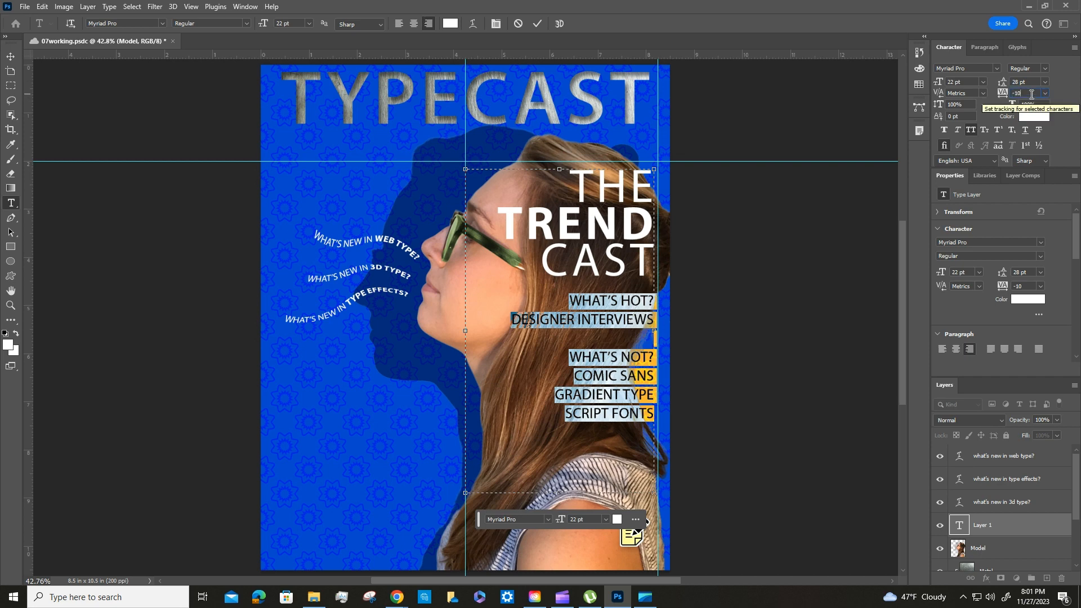
{"action": "left_click", "coordinate": [1002, 93]}
{"action": "type", "text": "0"}
{"action": "key", "text": "Return"}
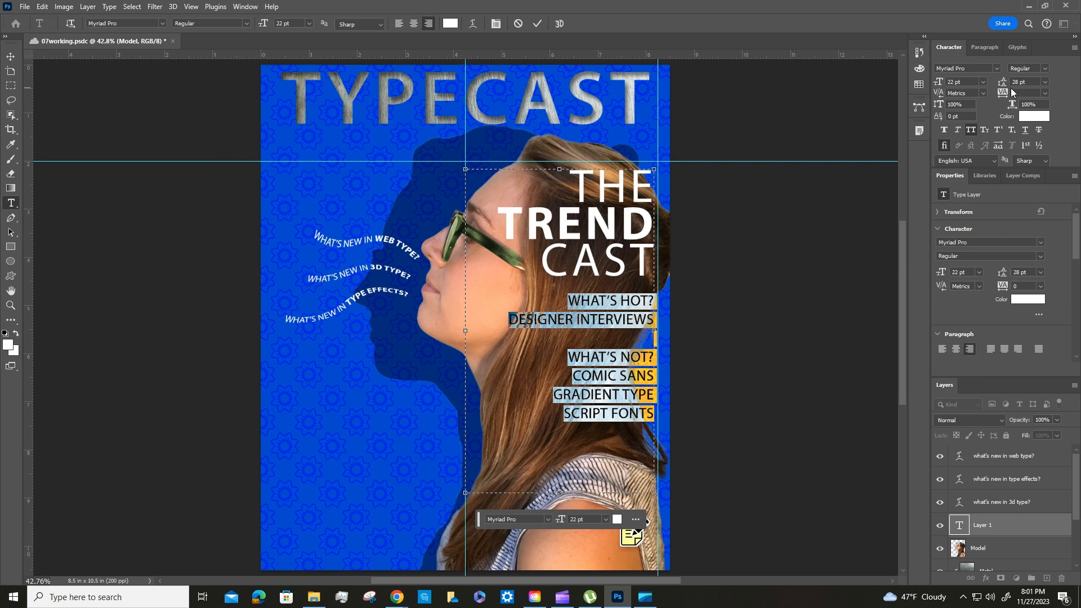
{"action": "left_click", "coordinate": [971, 131]}
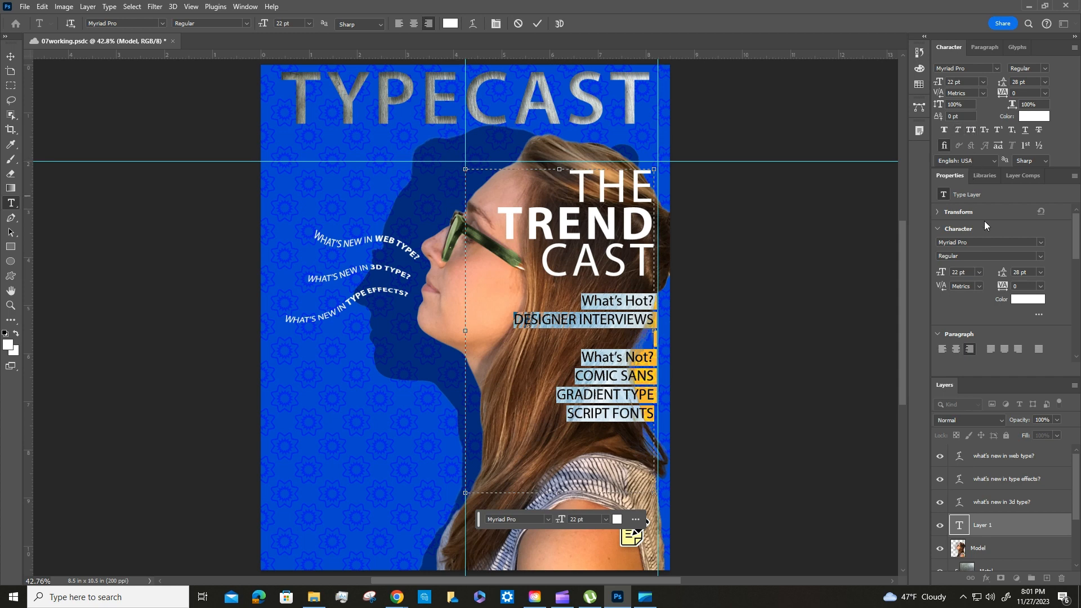
{"action": "left_click", "coordinate": [752, 307]}
Format the "What's Hot?" line as Bold at 28 pt
{"action": "left_click_drag", "start_coordinate": [580, 301], "coordinate": [657, 304]}
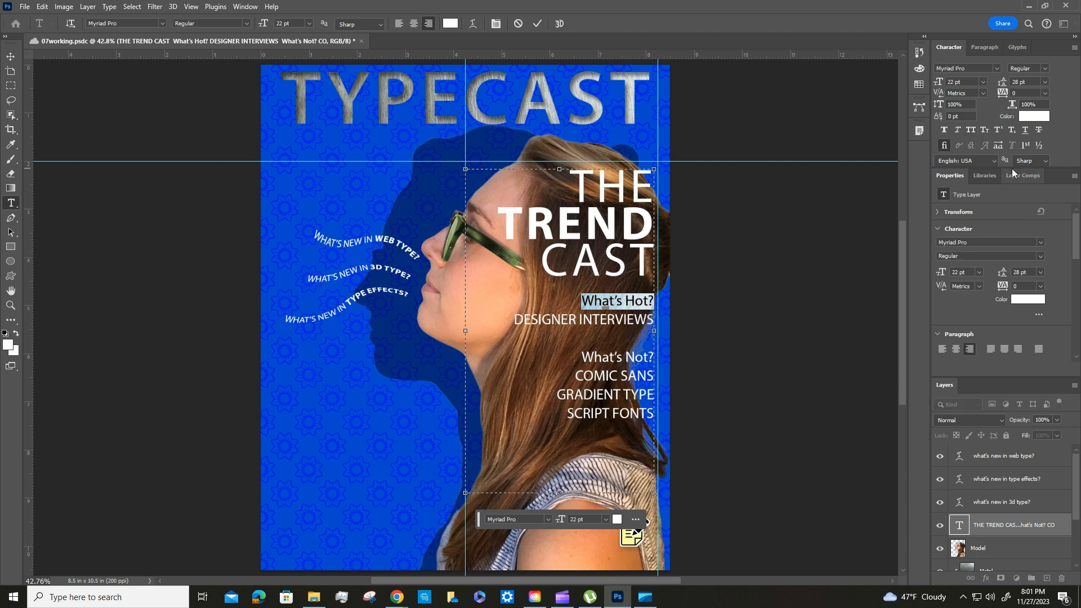
{"action": "left_click", "coordinate": [1046, 67]}
{"action": "left_click", "coordinate": [1038, 116]}
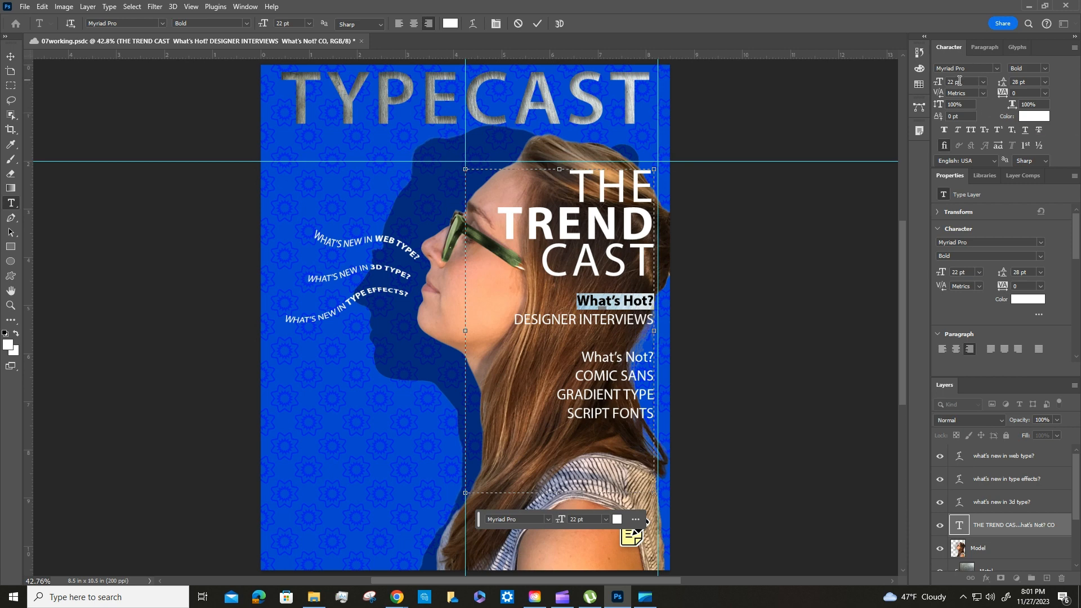
{"action": "left_click_drag", "start_coordinate": [953, 82], "coordinate": [933, 81]}
{"action": "type", "text": "28"}
{"action": "key", "text": "Return"}
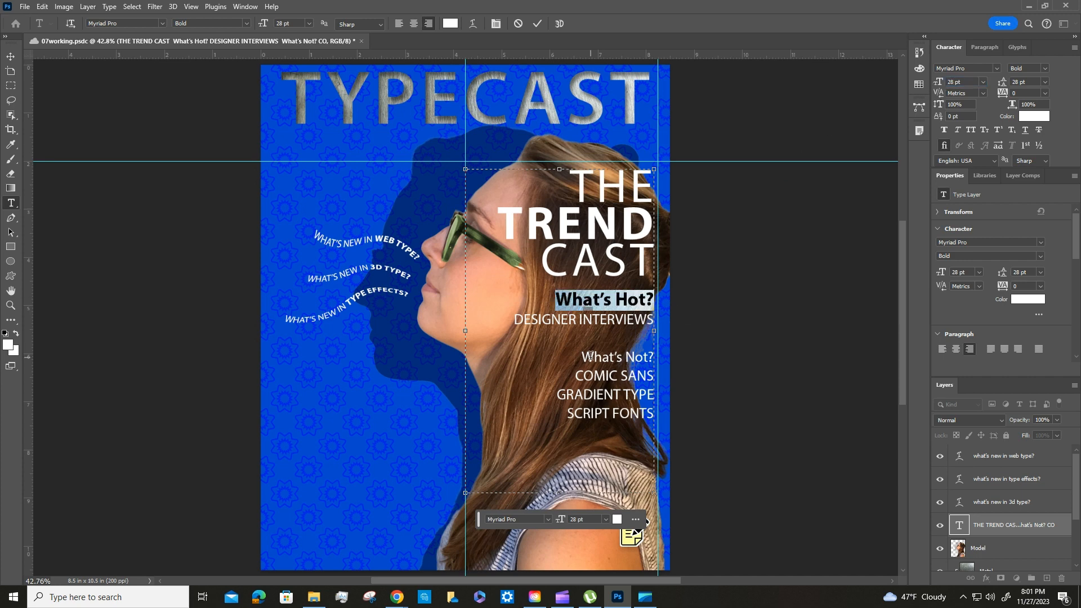
Format the "What's Not?" line as Bold at 28 pt
{"action": "left_click_drag", "start_coordinate": [580, 357], "coordinate": [655, 357]}
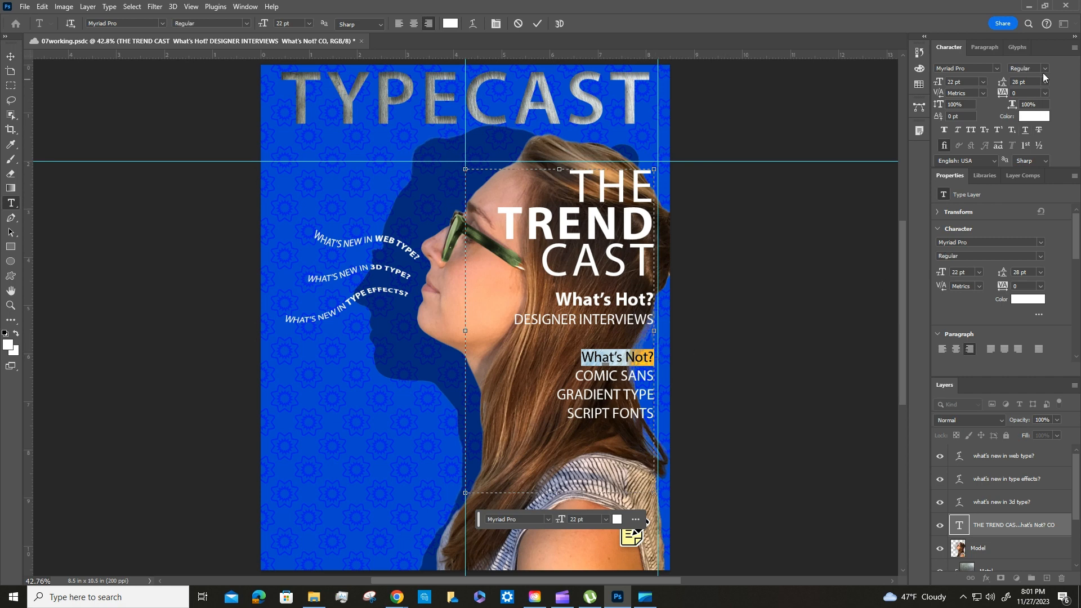
{"action": "left_click", "coordinate": [1043, 70]}
{"action": "left_click", "coordinate": [1025, 114]}
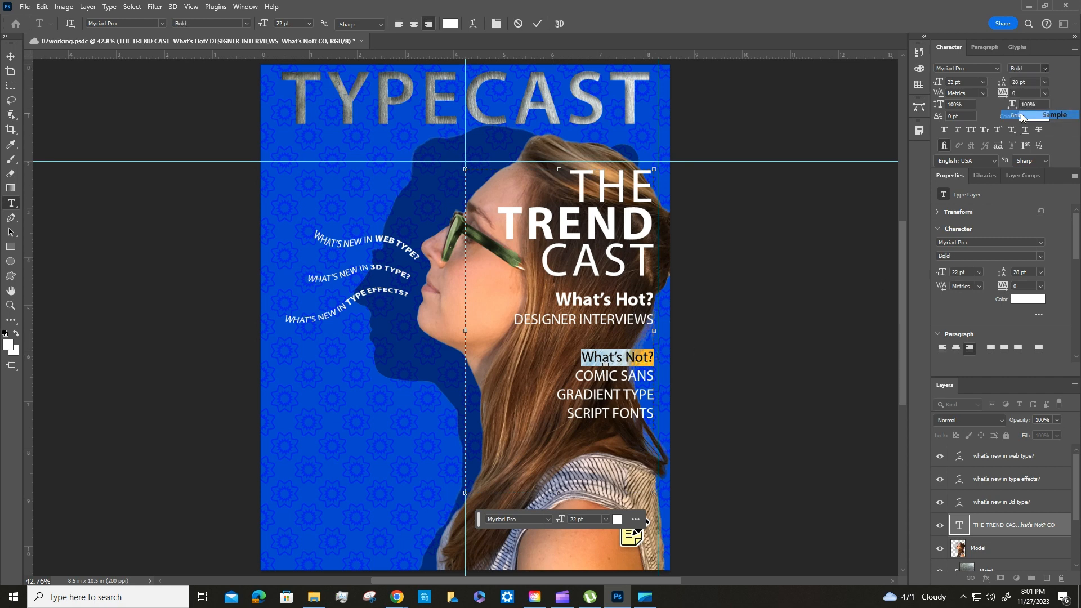
{"action": "left_click", "coordinate": [947, 83]}
{"action": "left_click", "coordinate": [950, 83]}
{"action": "type", "text": "28"}
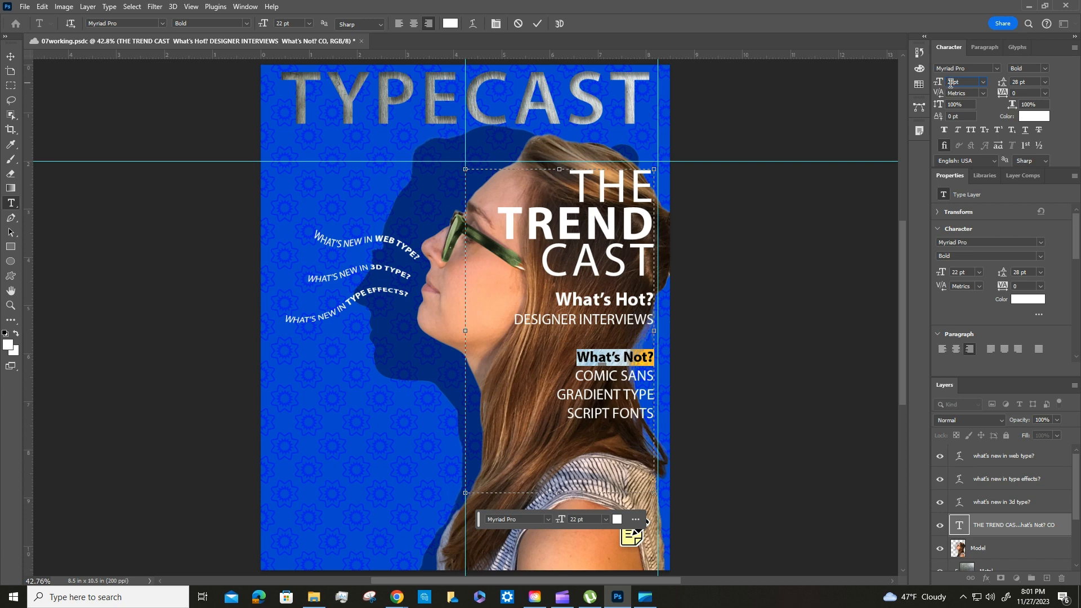
{"action": "key", "text": "Return"}
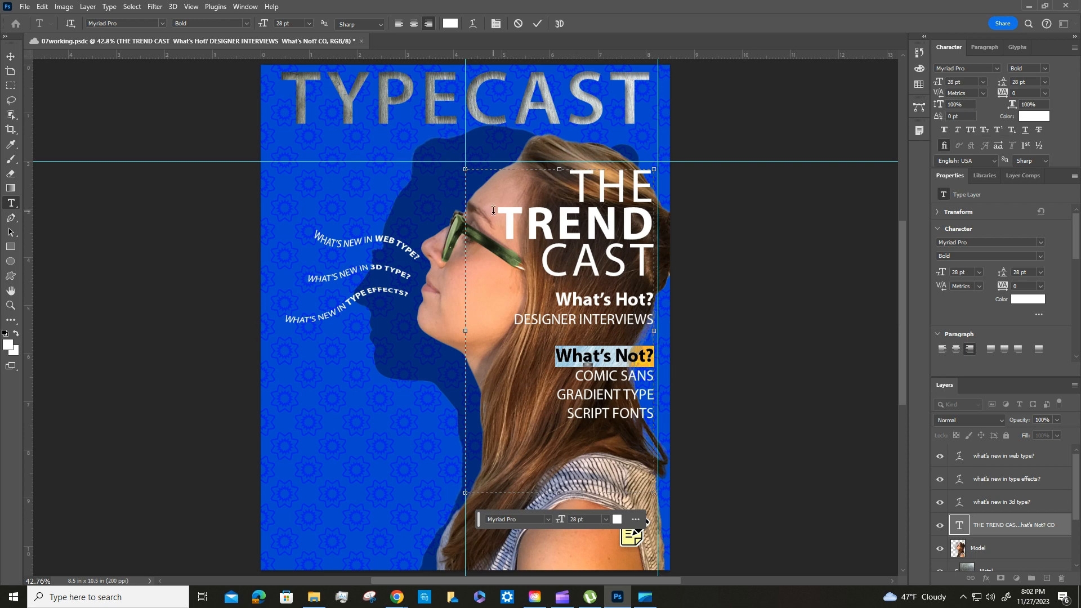
Color the word "TREND" in the heading blue with RGB values 0, 174, 239 and commit the text
{"action": "left_click_drag", "start_coordinate": [496, 224], "coordinate": [649, 226]}
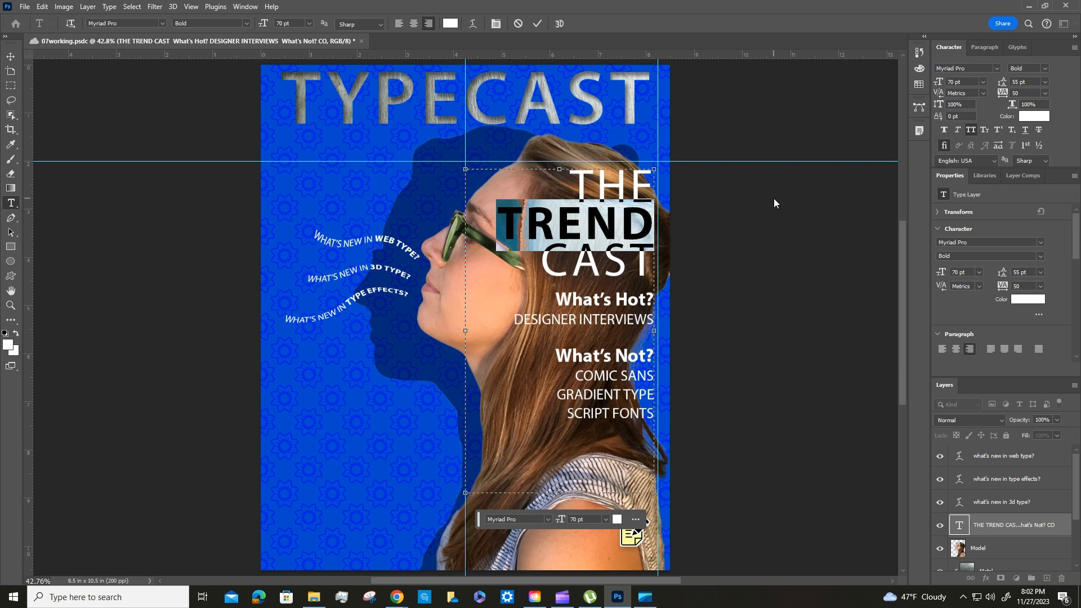
{"action": "left_click", "coordinate": [1031, 118]}
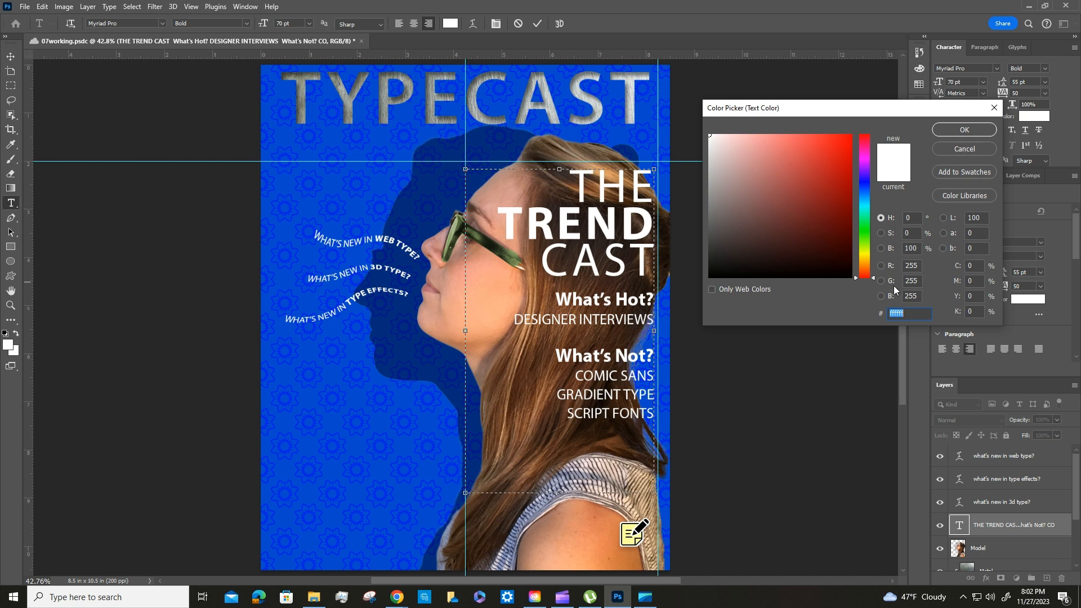
{"action": "left_click", "coordinate": [912, 266]}
{"action": "type", "text": "0"}
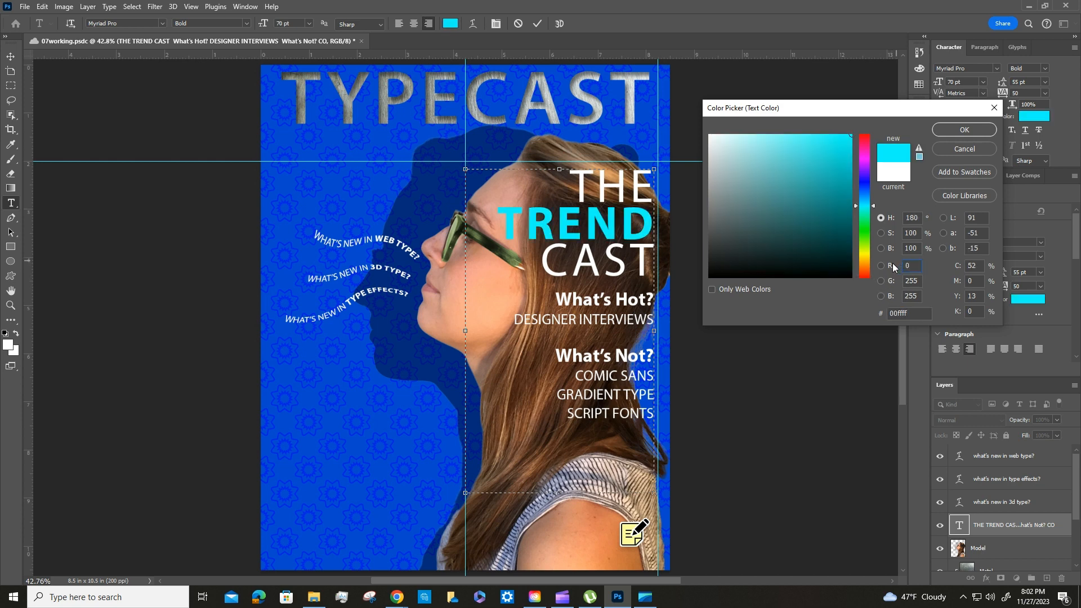
{"action": "left_click", "coordinate": [916, 281]}
{"action": "type", "text": "174"}
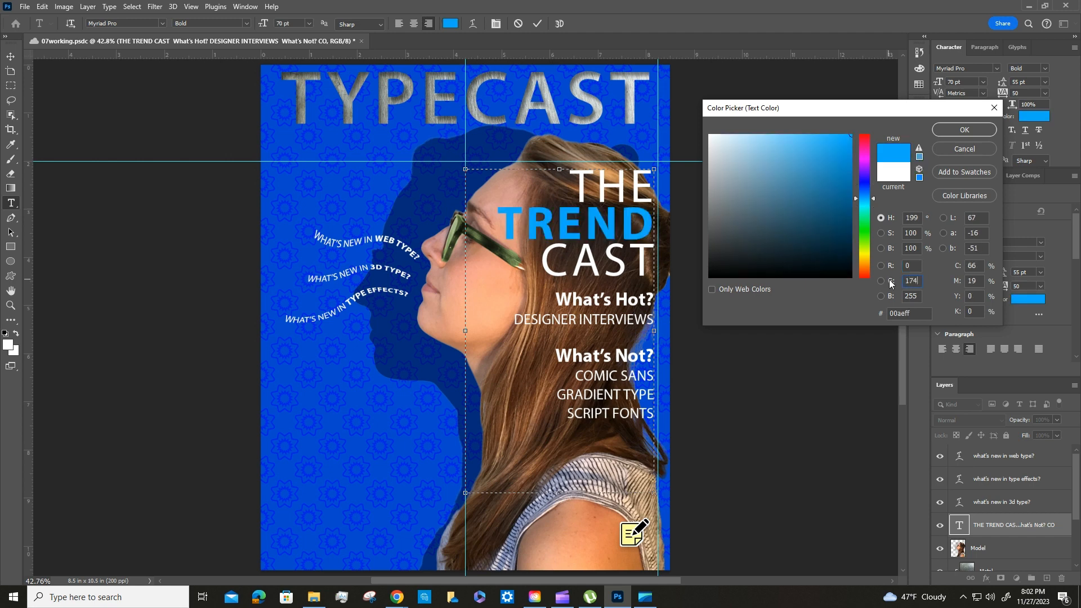
{"action": "left_click", "coordinate": [902, 298]}
{"action": "type", "text": "239"}
{"action": "key", "text": "Return"}
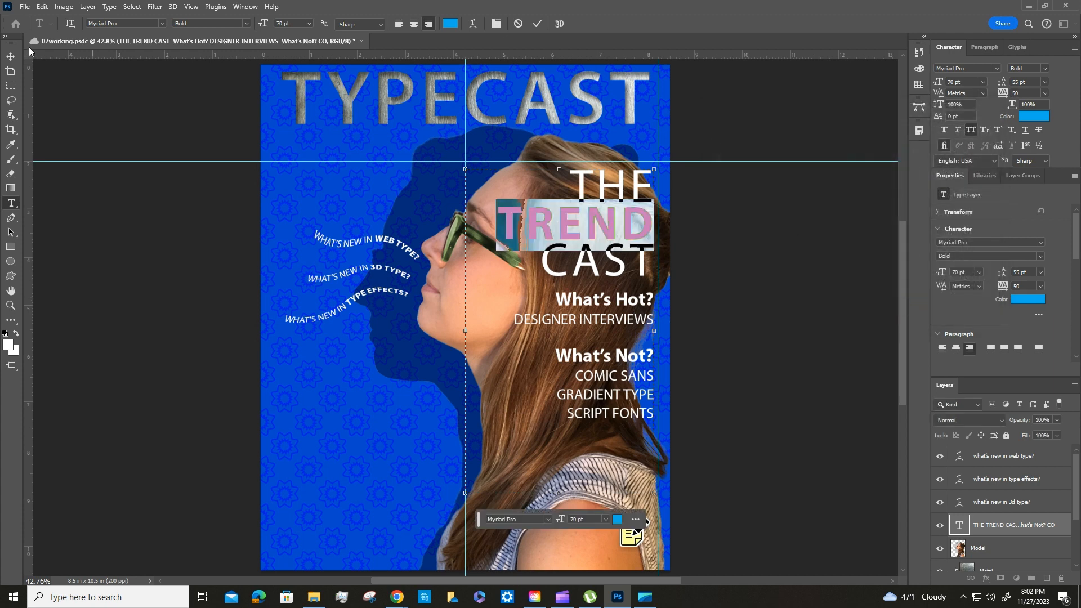
{"action": "left_click", "coordinate": [537, 24]}
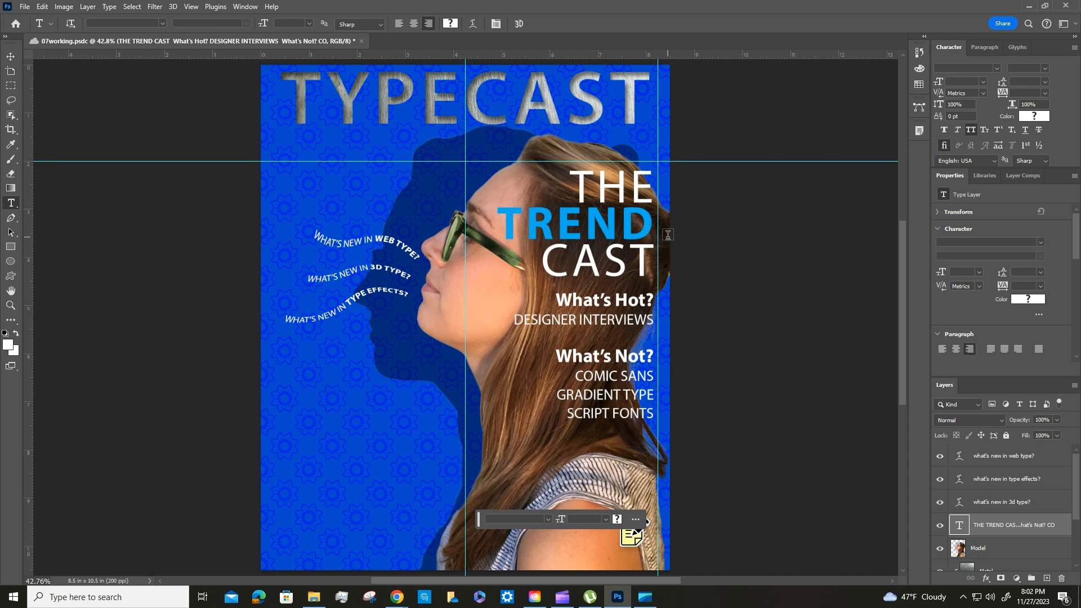
Save the document and move the floating contextual task bar off the cover so it no longer overlaps the note
{"action": "left_click", "coordinate": [25, 7]}
{"action": "left_click", "coordinate": [35, 132]}
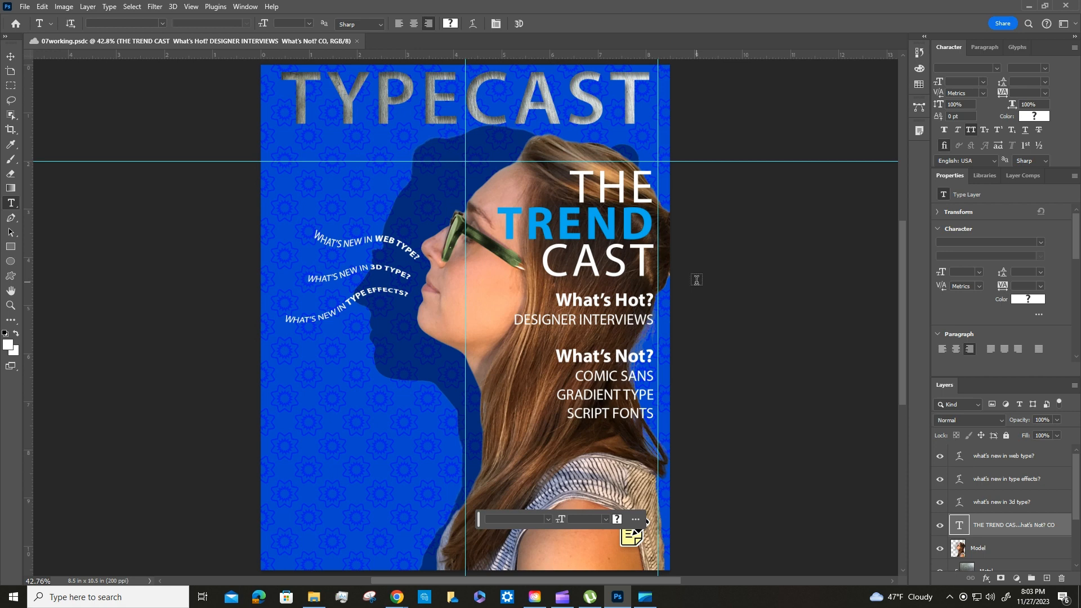
{"action": "left_click_drag", "start_coordinate": [478, 520], "coordinate": [707, 464]}
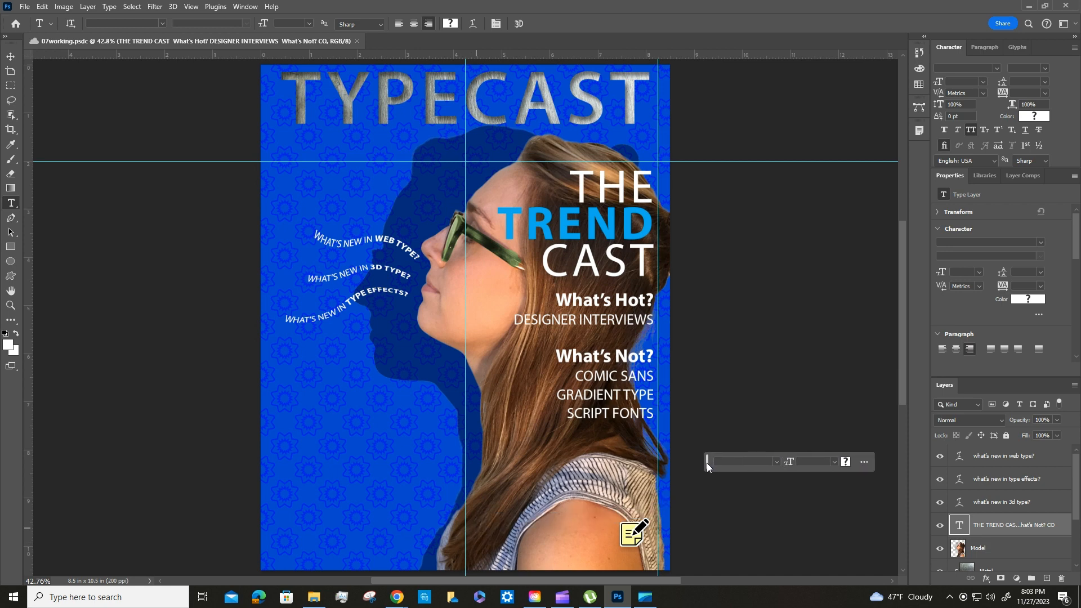
{"action": "right_click", "coordinate": [632, 535]}
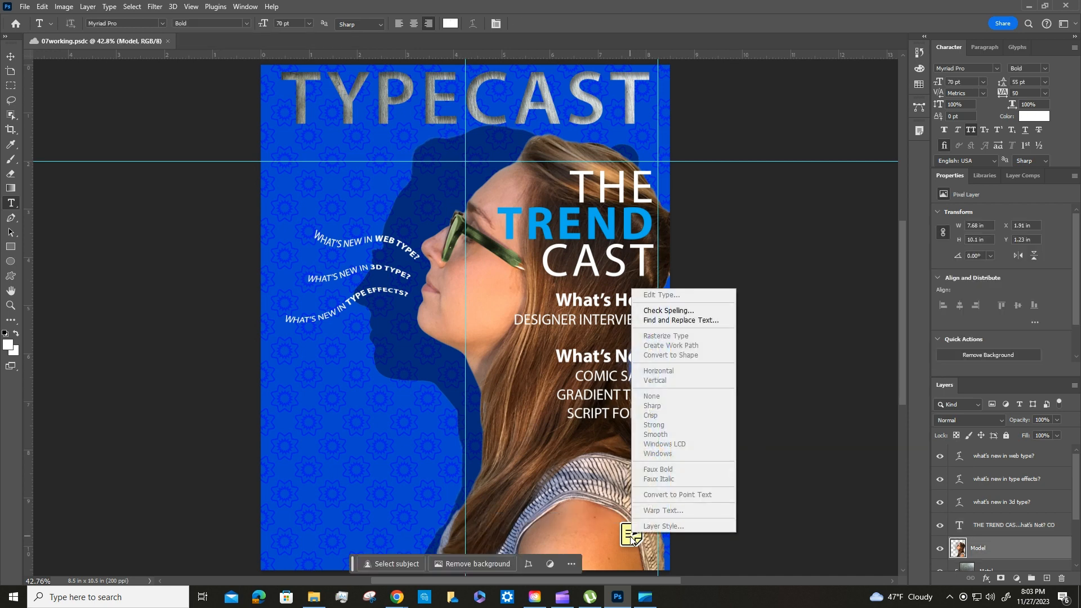
{"action": "right_click", "coordinate": [629, 536]}
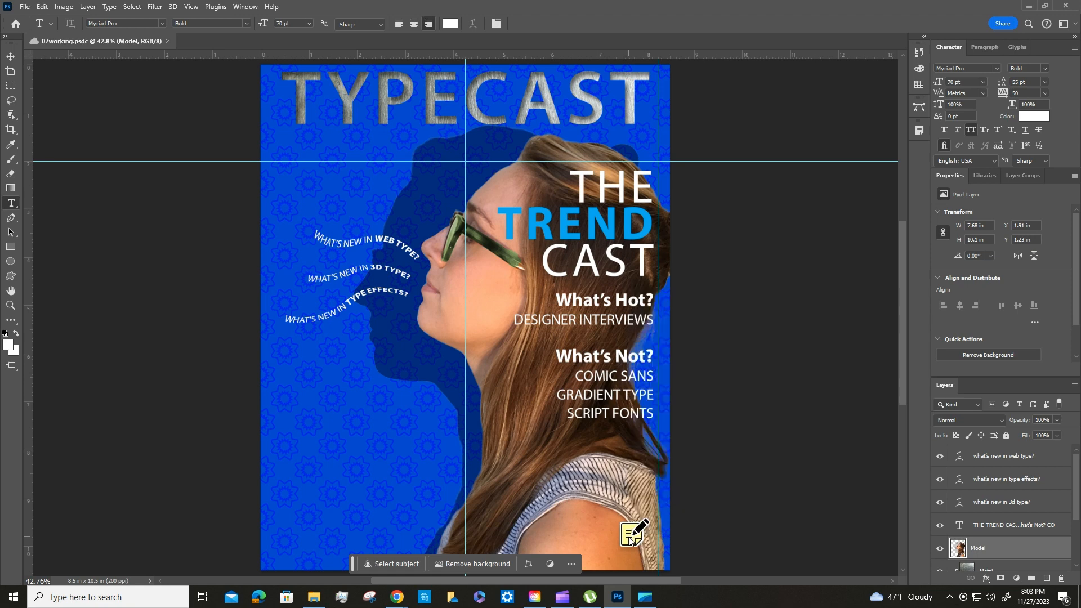
{"action": "left_click", "coordinate": [8, 58]}
{"action": "right_click", "coordinate": [634, 534]}
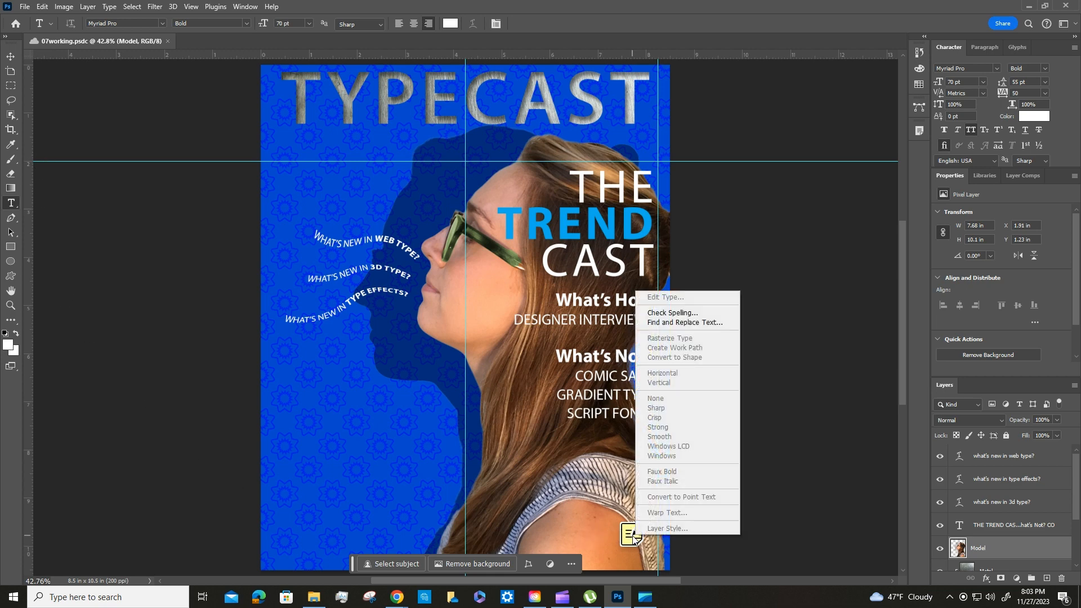
{"action": "left_click", "coordinate": [11, 57]}
With the Move tool active, delete the note near the cover's lower edge, accept the deletion, and save the document
{"action": "left_click", "coordinate": [10, 57]}
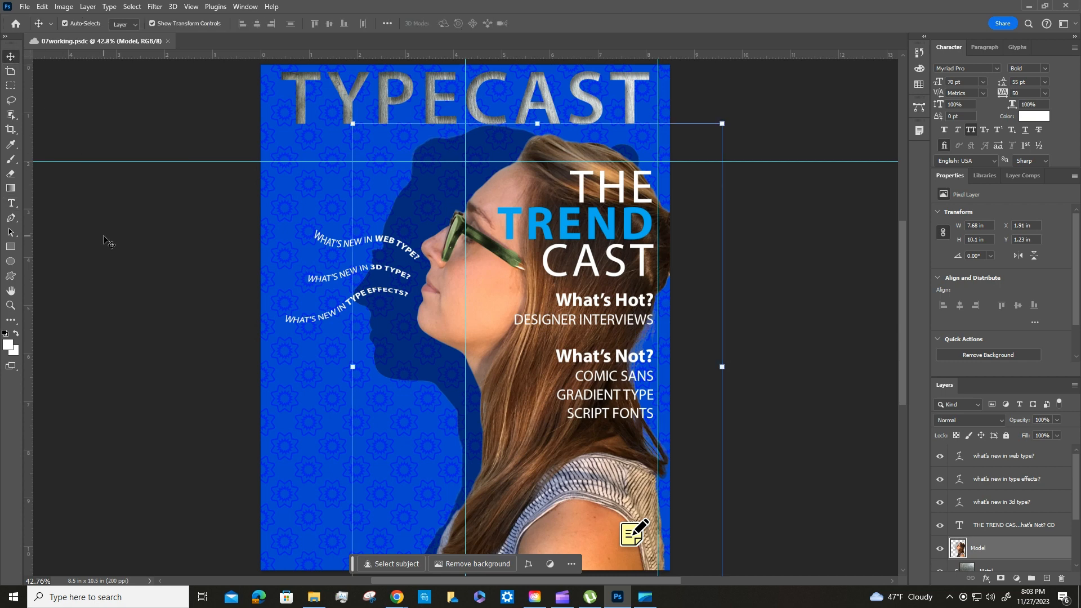
{"action": "right_click", "coordinate": [632, 537]}
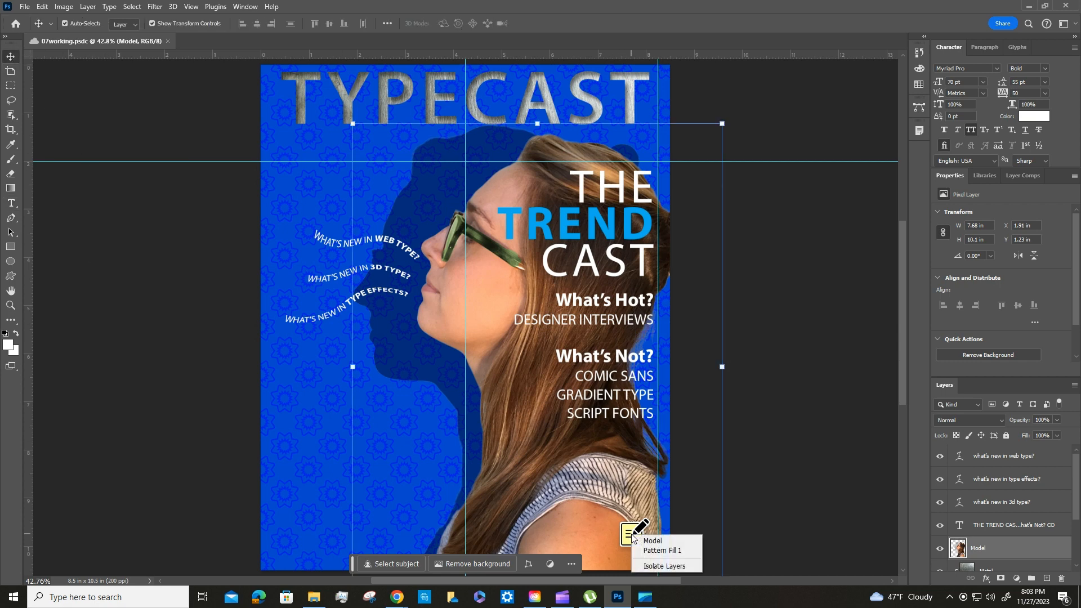
{"action": "key", "text": "Escape"}
{"action": "right_click", "coordinate": [626, 535]}
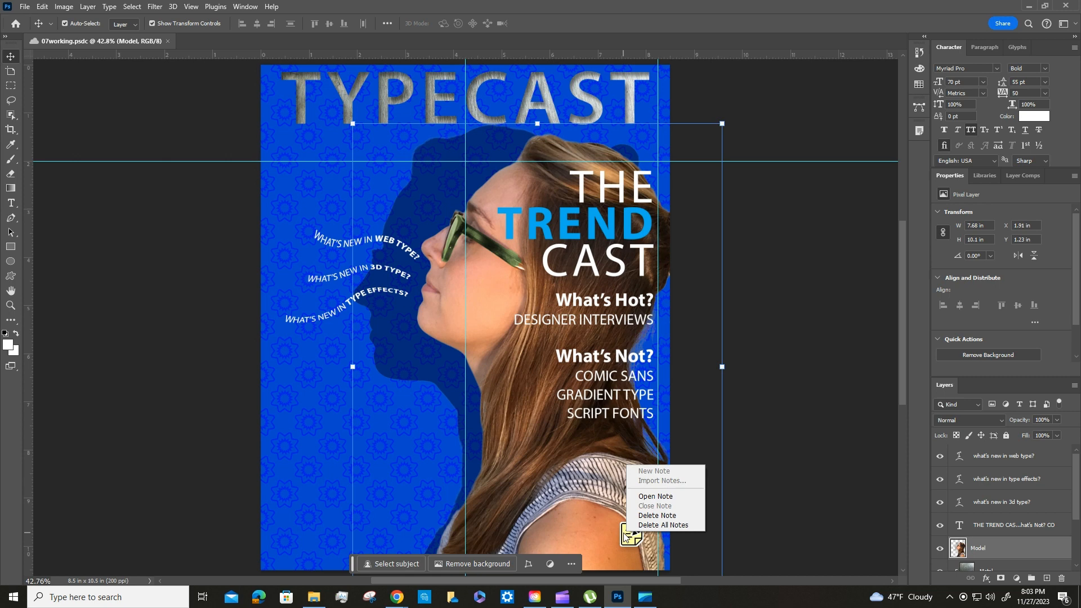
{"action": "left_click", "coordinate": [662, 515]}
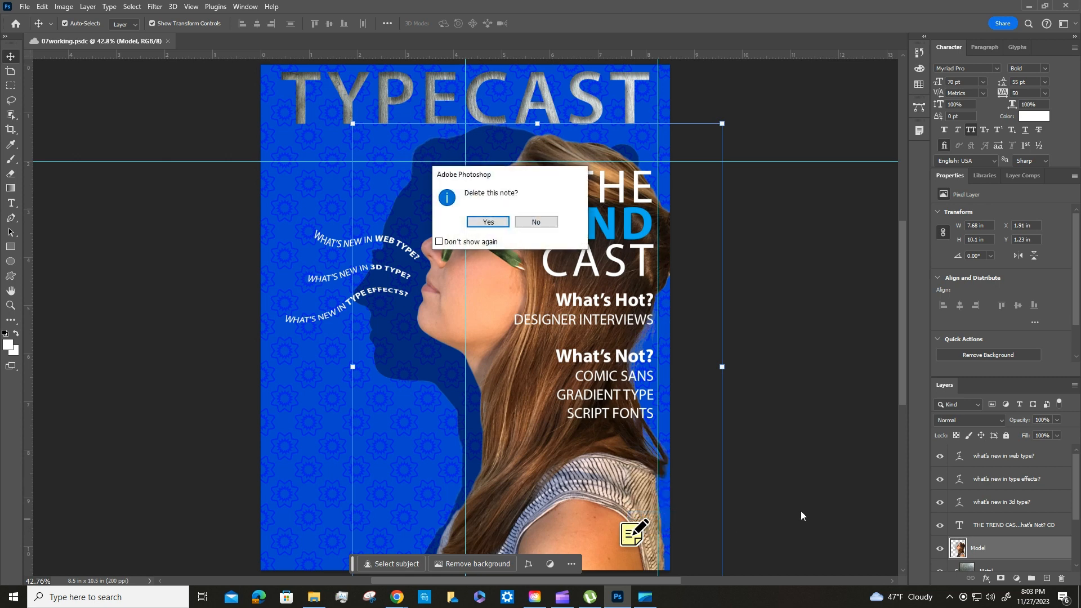
{"action": "left_click", "coordinate": [488, 223]}
{"action": "key", "text": "ctrl+s"}
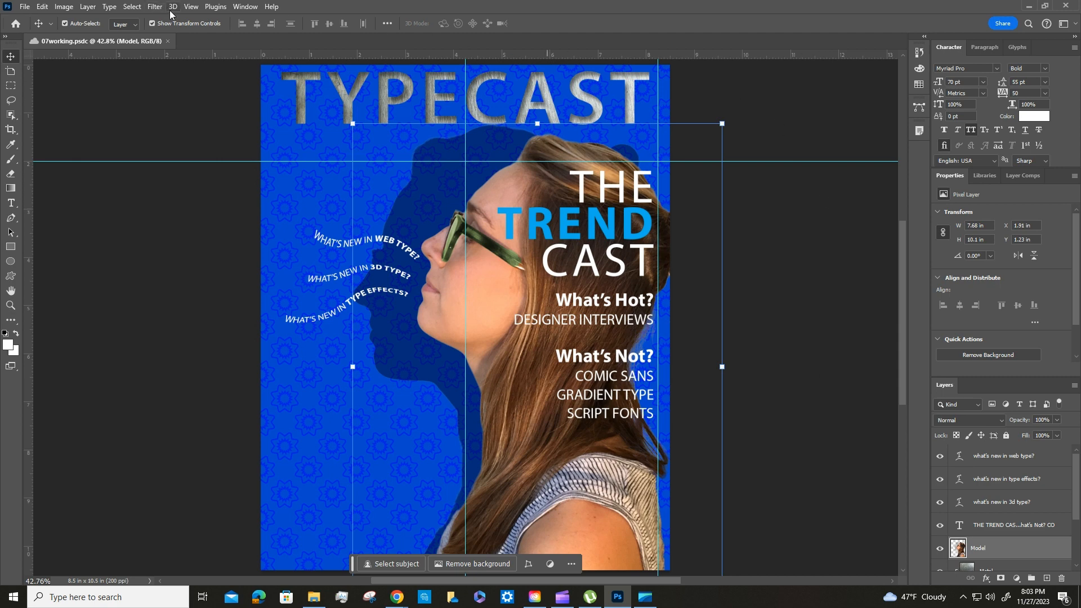
Hide the guides and deselect the Model layer
{"action": "left_click", "coordinate": [189, 11]}
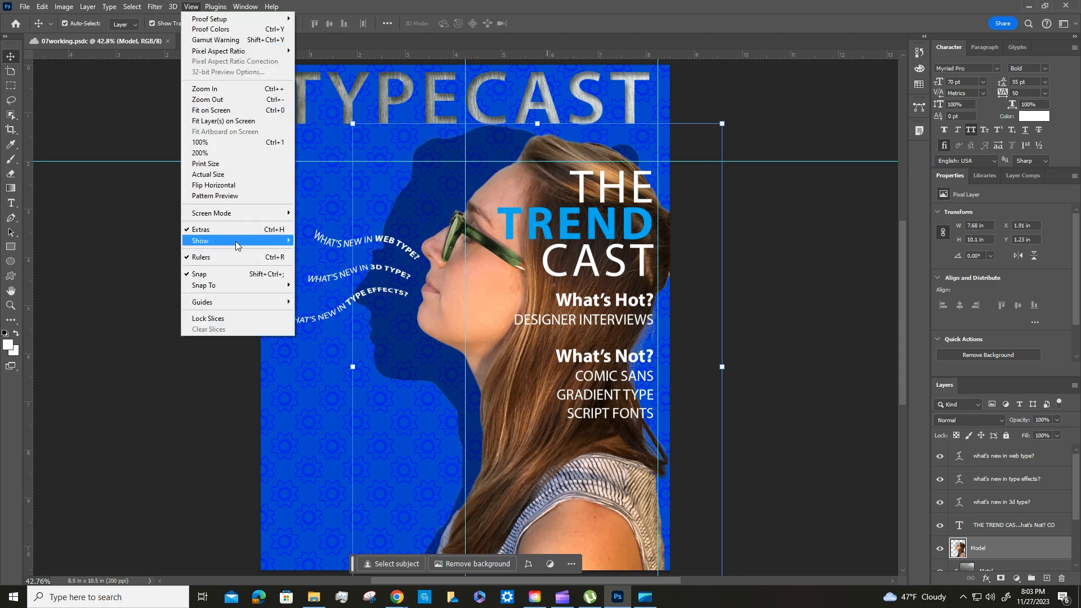
{"action": "mouse_move", "coordinate": [237, 243]}
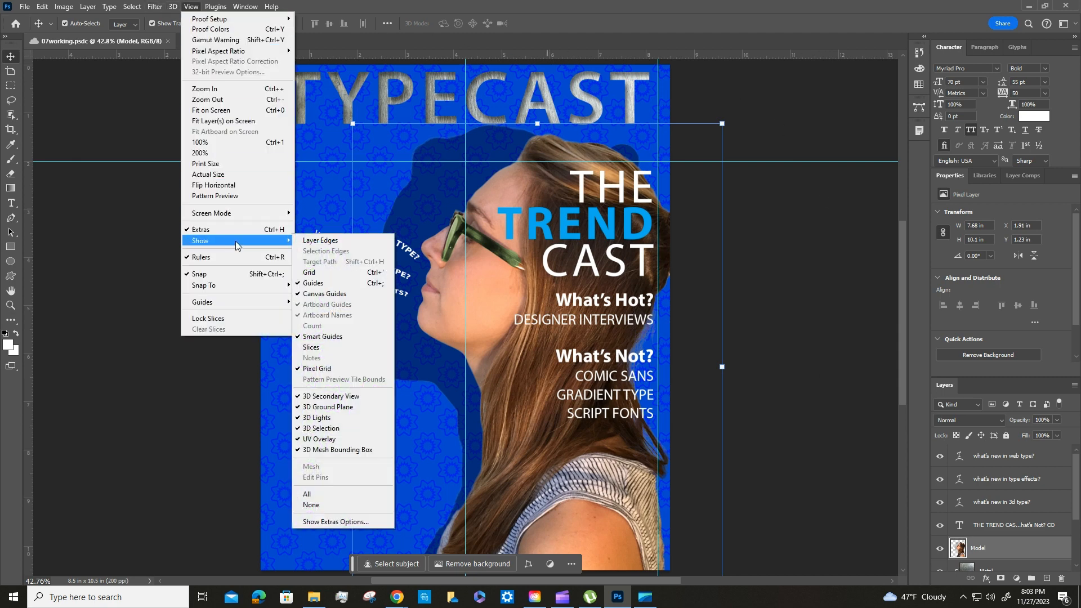
{"action": "left_click", "coordinate": [329, 285]}
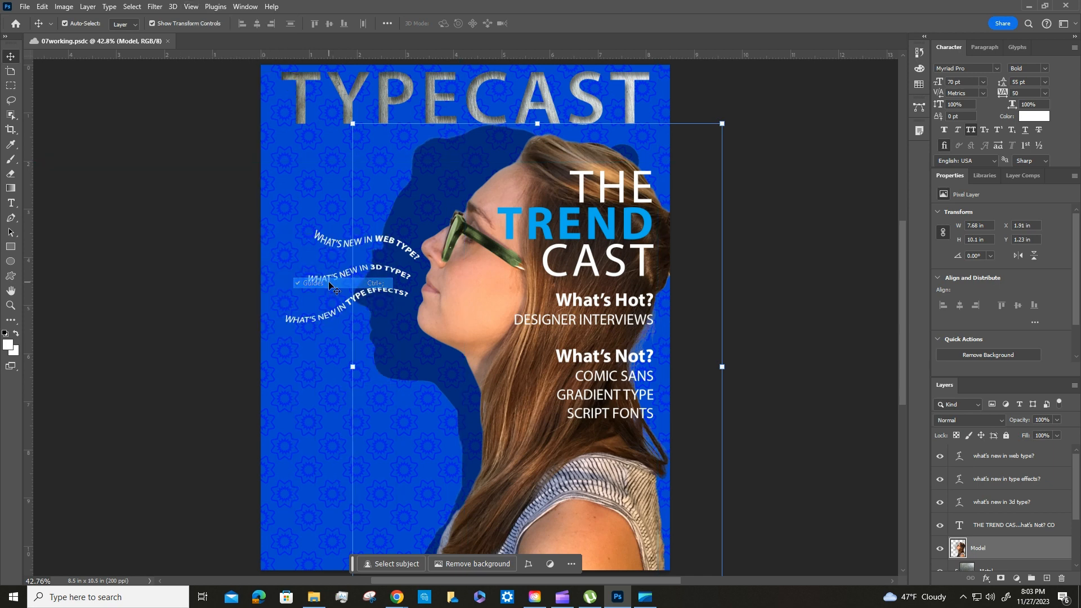
{"action": "left_click", "coordinate": [146, 195]}
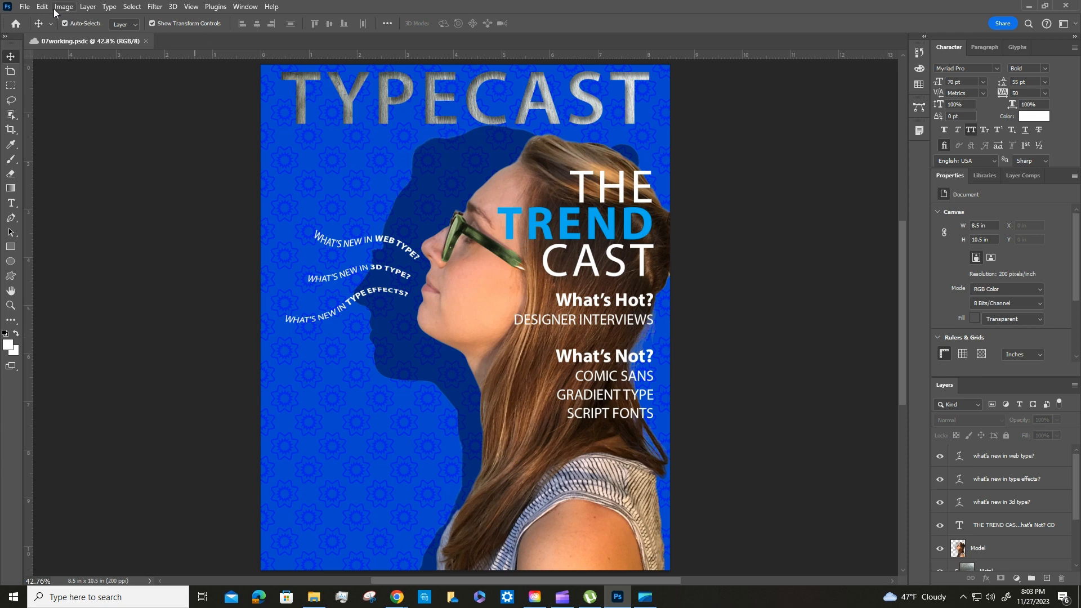
{"action": "left_click", "coordinate": [25, 7]}
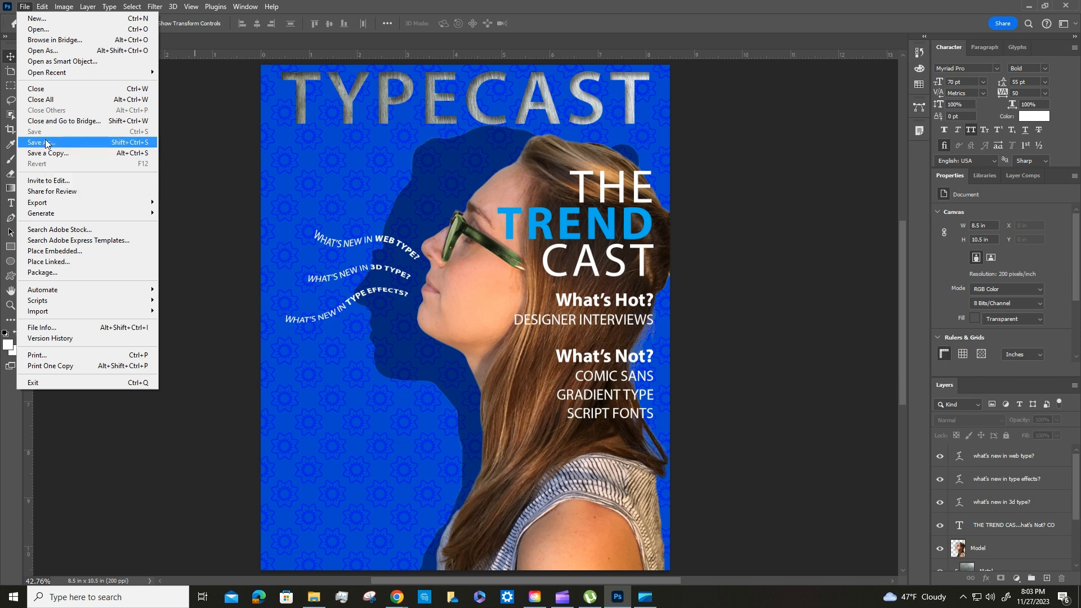
{"action": "left_click", "coordinate": [210, 201]}
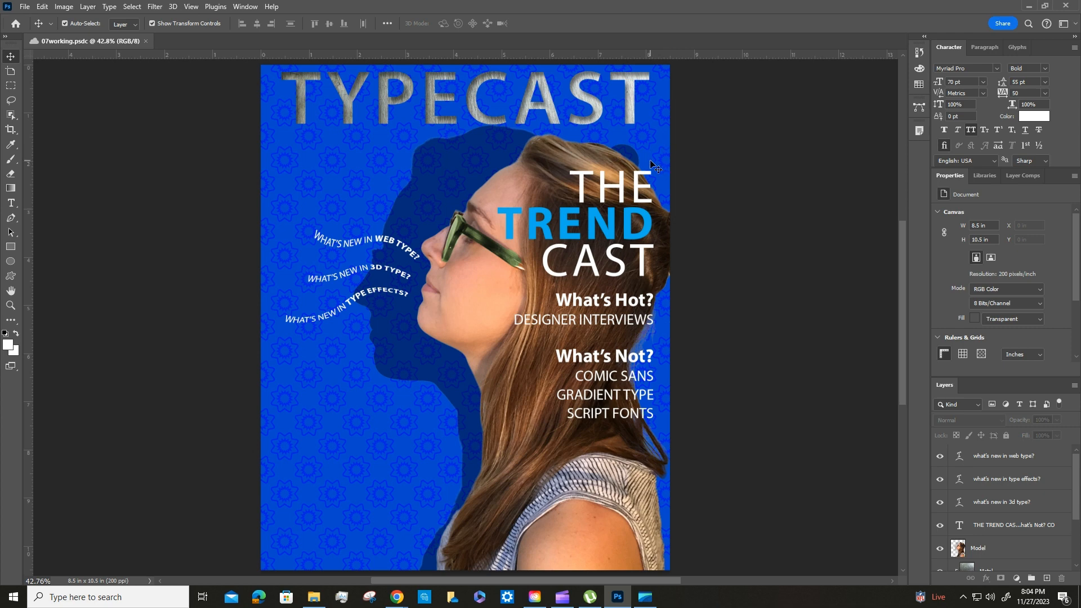
Open MatchFont.jpg from the Lesson07 folder in Downloads
{"action": "left_click", "coordinate": [25, 7]}
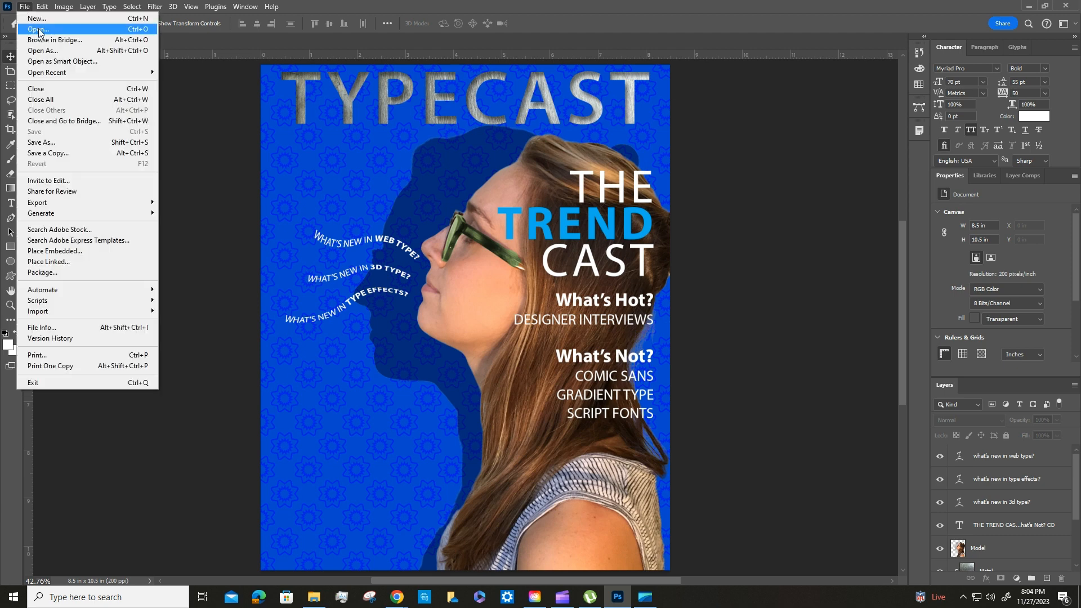
{"action": "left_click", "coordinate": [39, 29]}
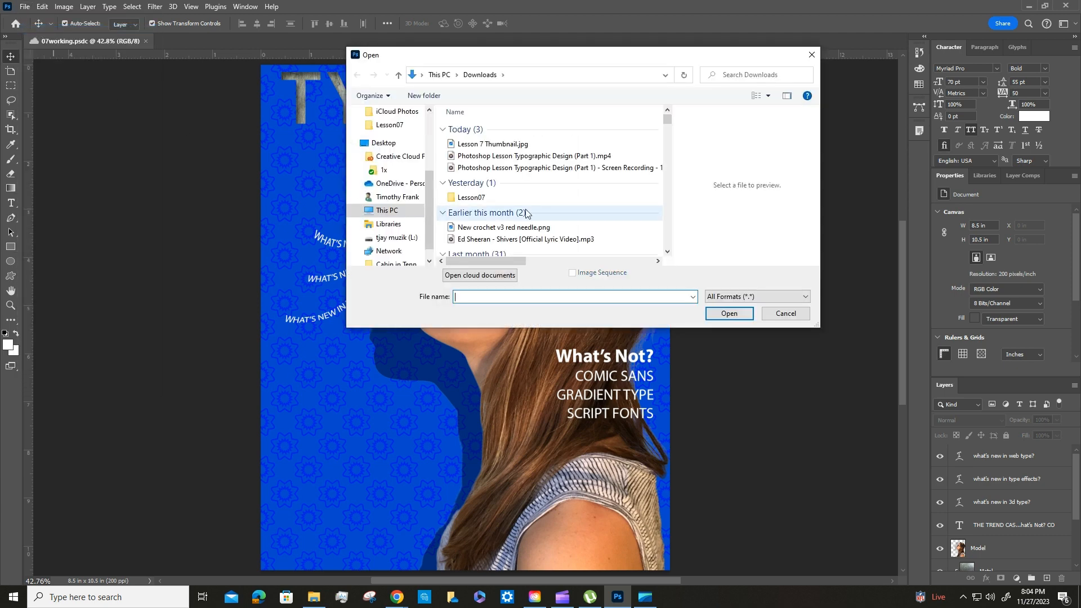
{"action": "scroll", "coordinate": [394, 211], "scroll_direction": "up", "scroll_amount": 3}
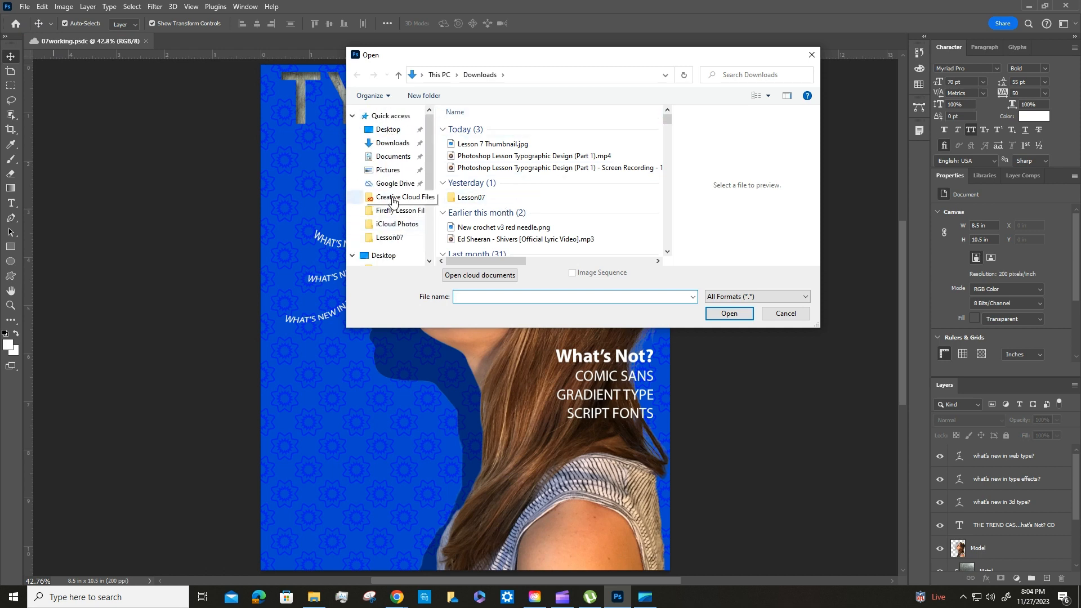
{"action": "left_click", "coordinate": [392, 145]}
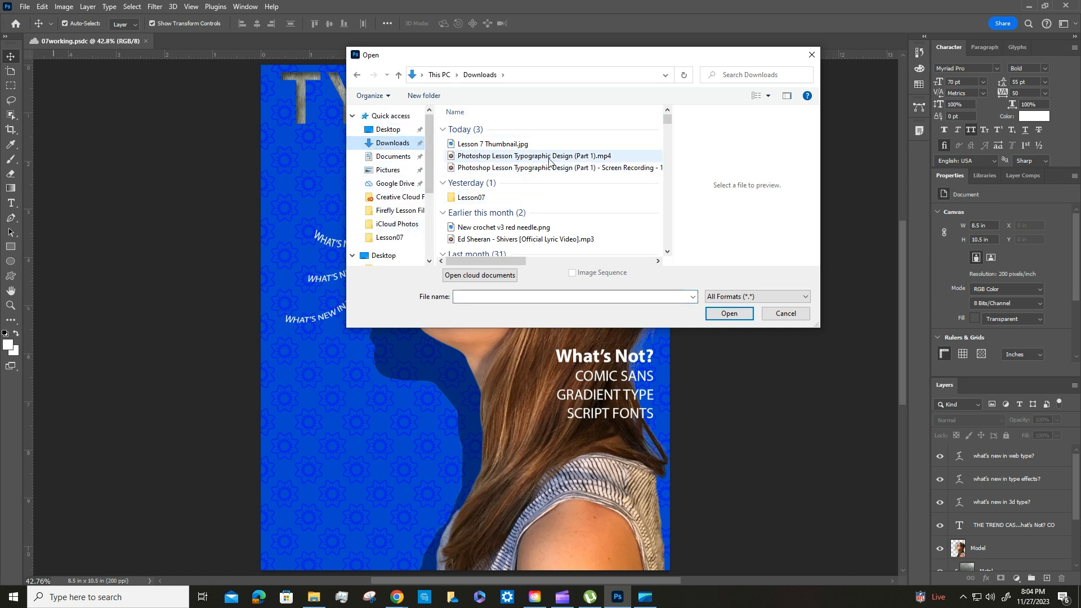
{"action": "double_click", "coordinate": [469, 197]}
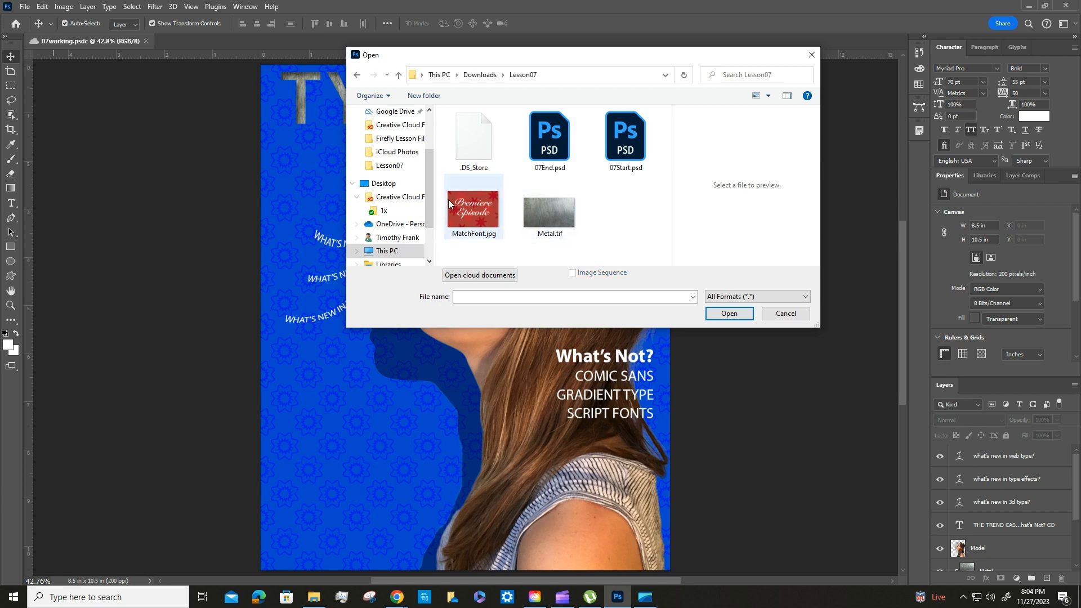
{"action": "left_click", "coordinate": [476, 219]}
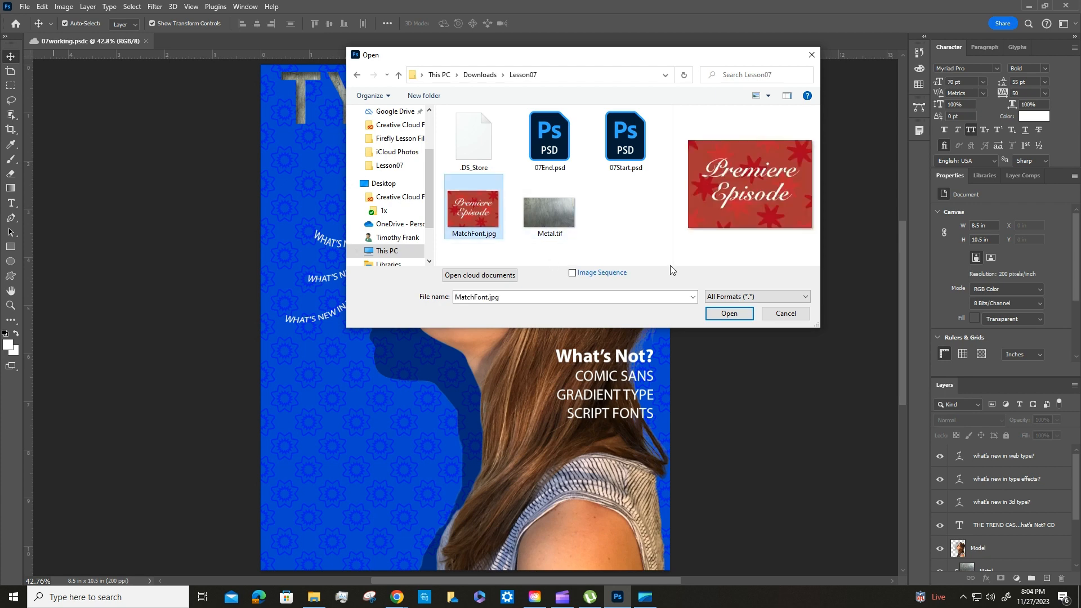
{"action": "left_click", "coordinate": [727, 315]}
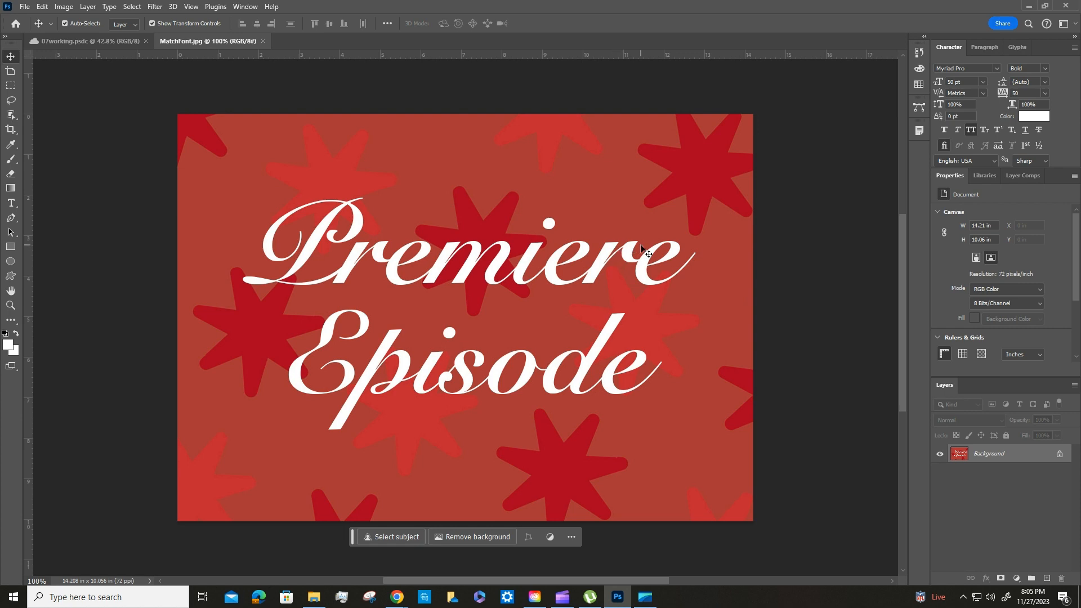
Browse the full list of available fonts for a script typeface resembling the "Premiere Episode" lettering
{"action": "left_click", "coordinate": [997, 69]}
{"action": "scroll", "coordinate": [921, 313], "scroll_direction": "down", "scroll_amount": 10}
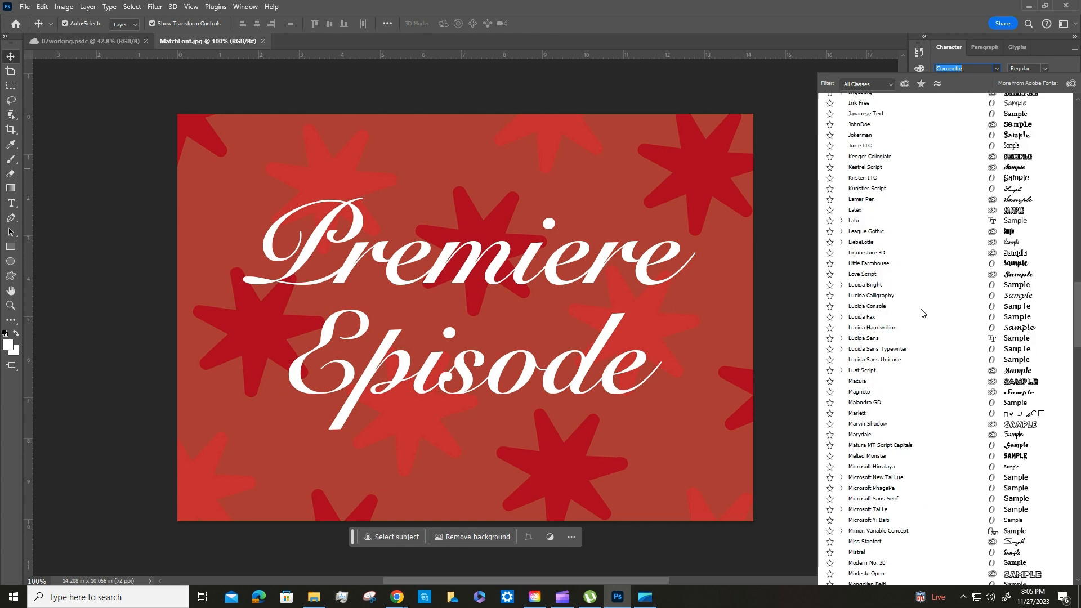
{"action": "scroll", "coordinate": [923, 307], "scroll_direction": "down", "scroll_amount": 15}
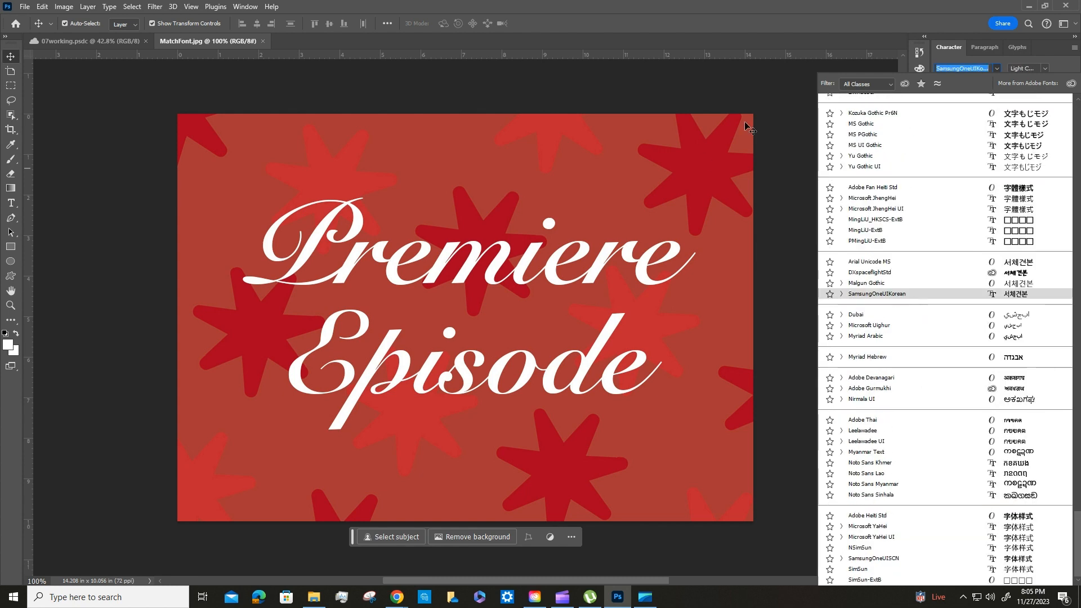
{"action": "left_click", "coordinate": [787, 88]}
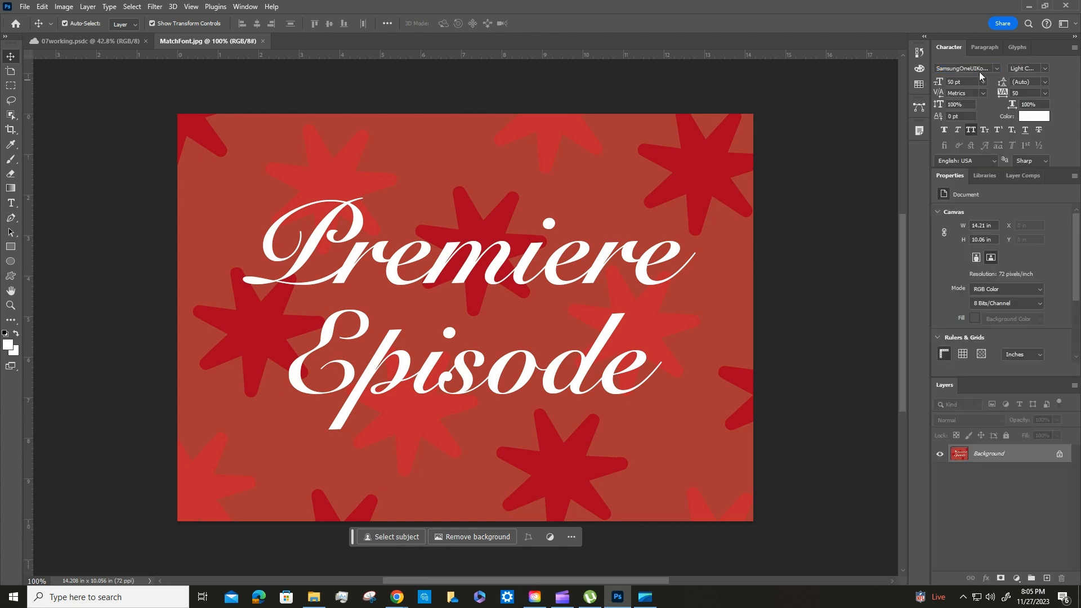
{"action": "left_click", "coordinate": [997, 68]}
{"action": "scroll", "coordinate": [916, 242], "scroll_direction": "up", "scroll_amount": 2}
{"action": "scroll", "coordinate": [916, 242], "scroll_direction": "up", "scroll_amount": 20}
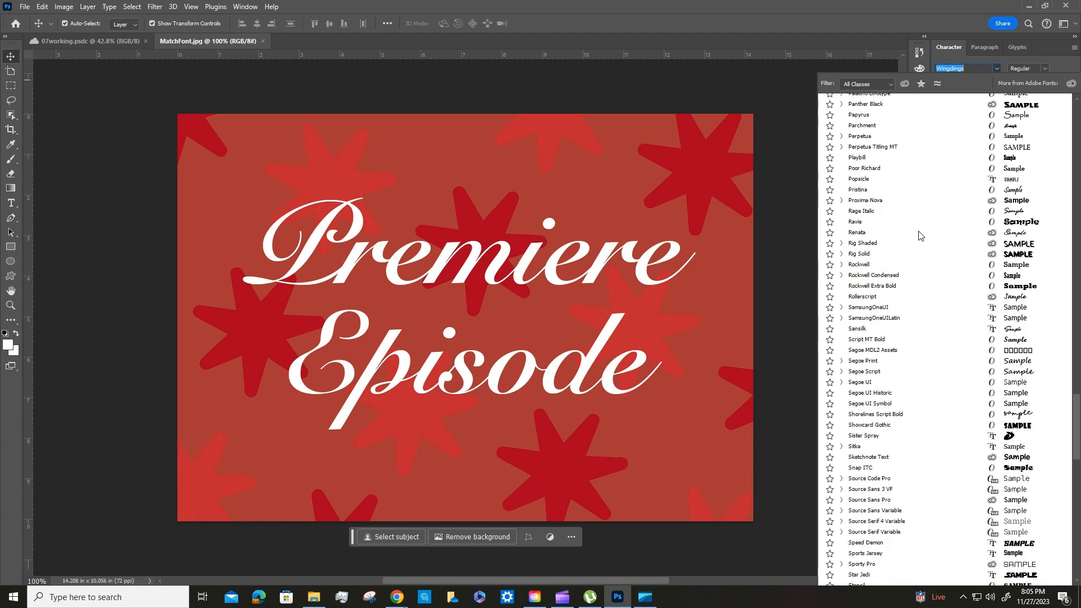
{"action": "scroll", "coordinate": [916, 191], "scroll_direction": "up", "scroll_amount": 10}
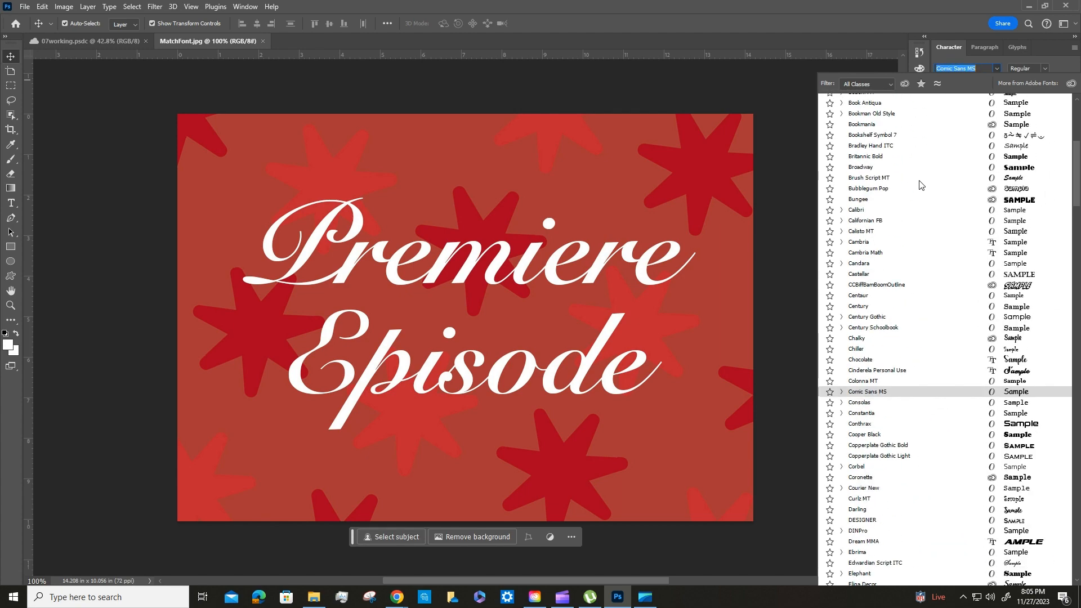
{"action": "left_click", "coordinate": [860, 107]}
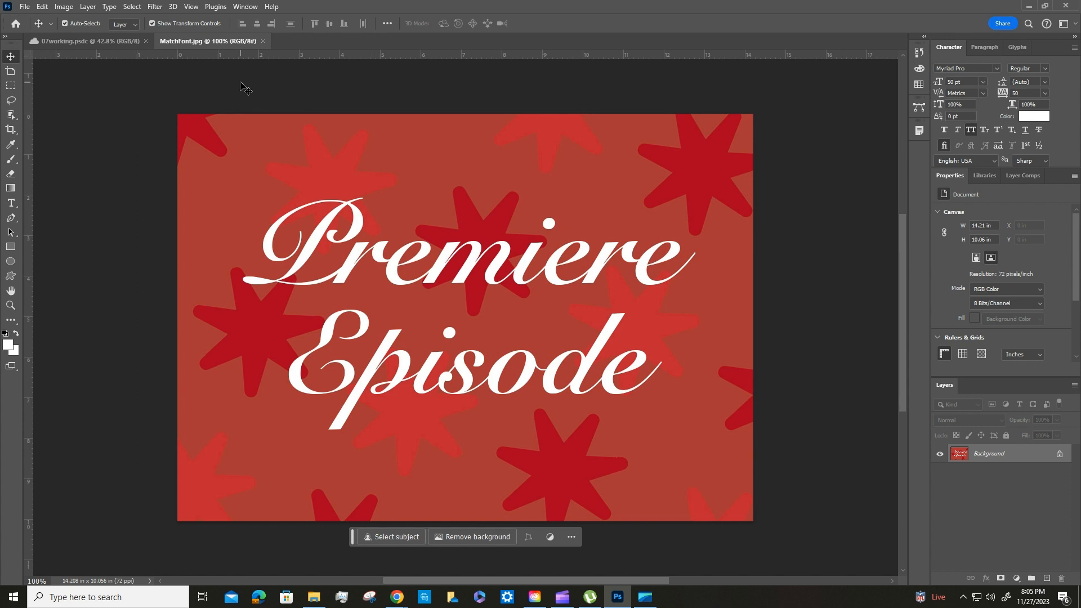
Select the word "Premiere" with a rectangular marquee about 11.68 in wide and 2.89 in high
{"action": "left_click", "coordinate": [11, 86]}
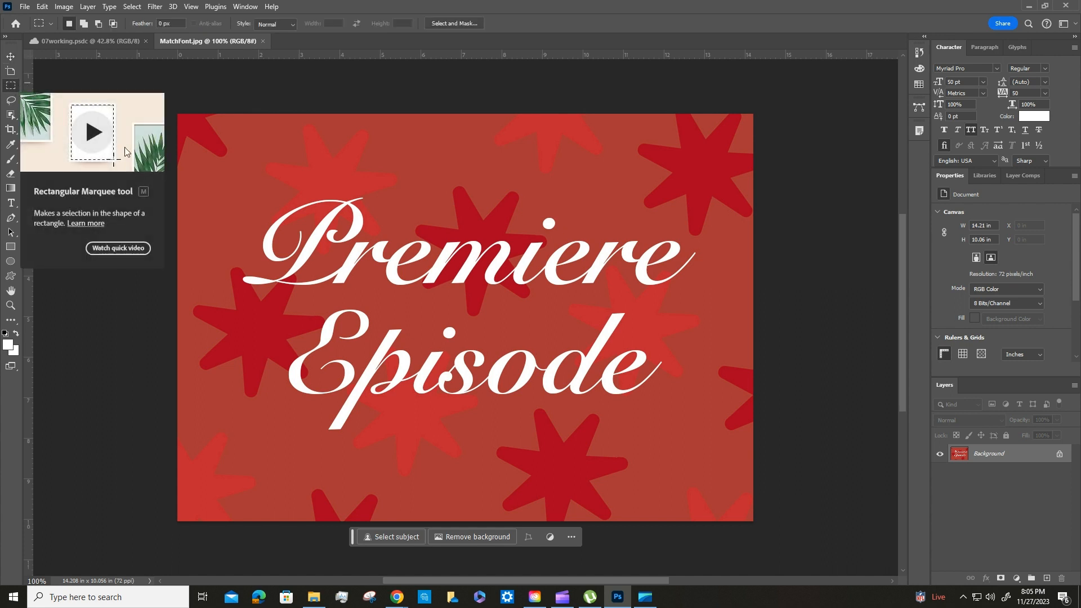
{"action": "left_click_drag", "start_coordinate": [236, 184], "coordinate": [709, 300]}
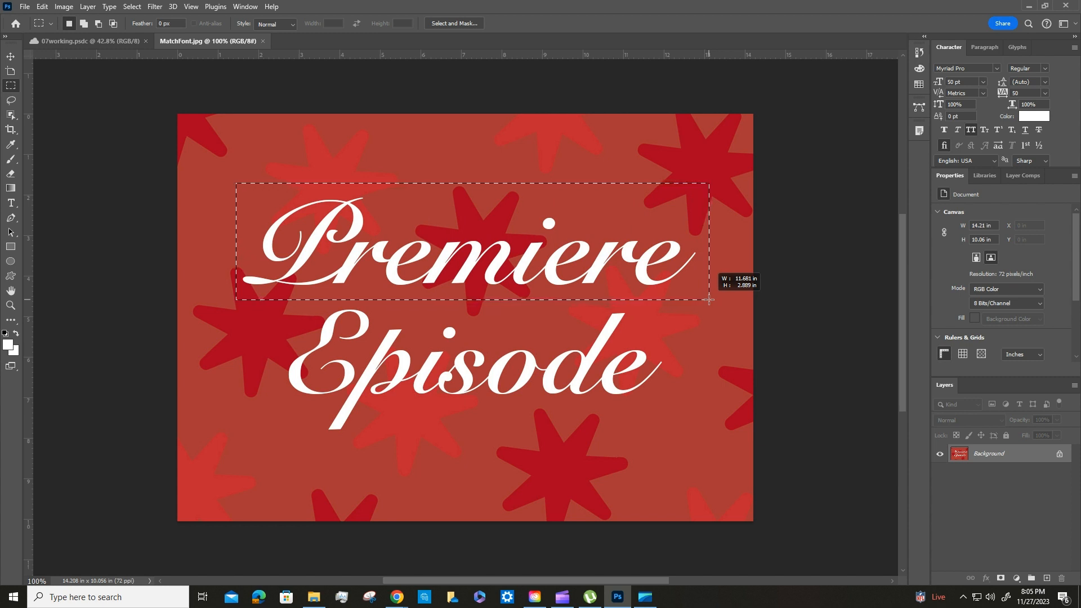
{"action": "left_click_drag", "start_coordinate": [709, 300], "coordinate": [709, 300]}
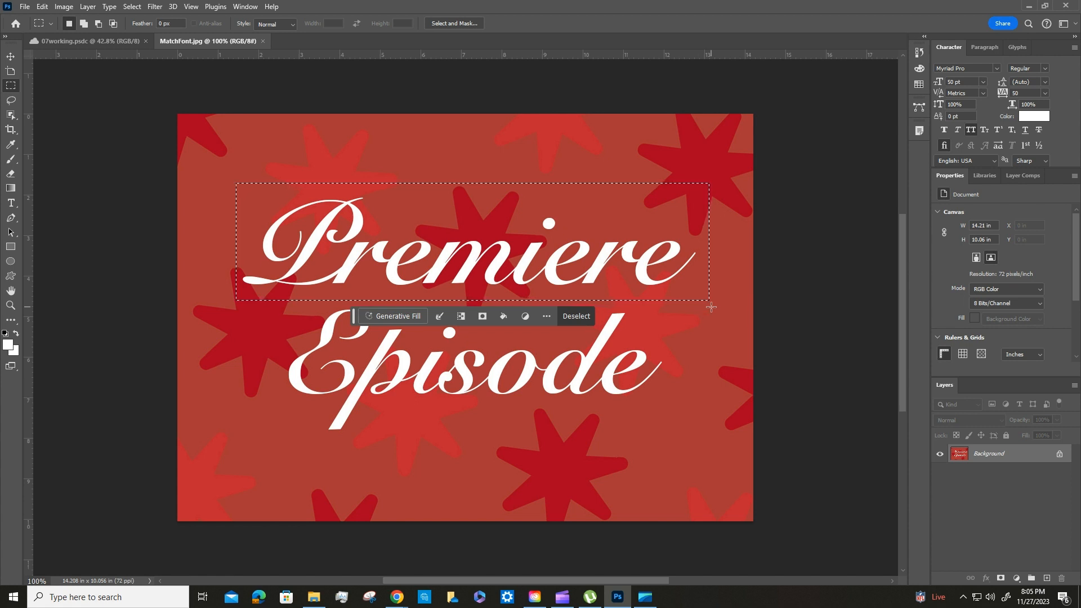
Run Match Font on the selected lettering, choose Bickham Script Pro 3 Regular among the similar fonts, and cancel out of the results
{"action": "left_click", "coordinate": [109, 7]}
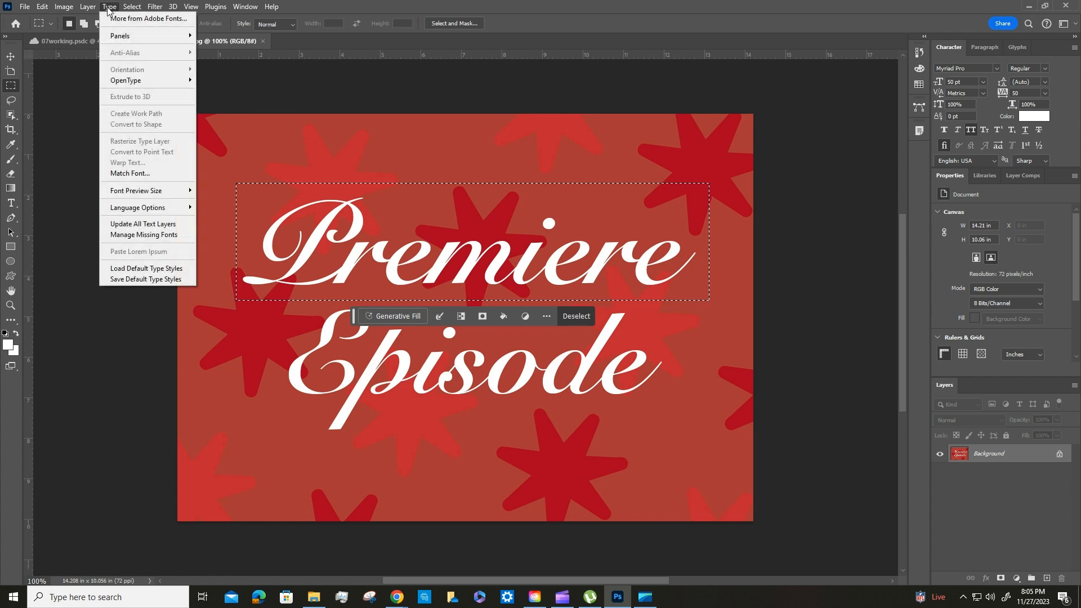
{"action": "left_click", "coordinate": [127, 174]}
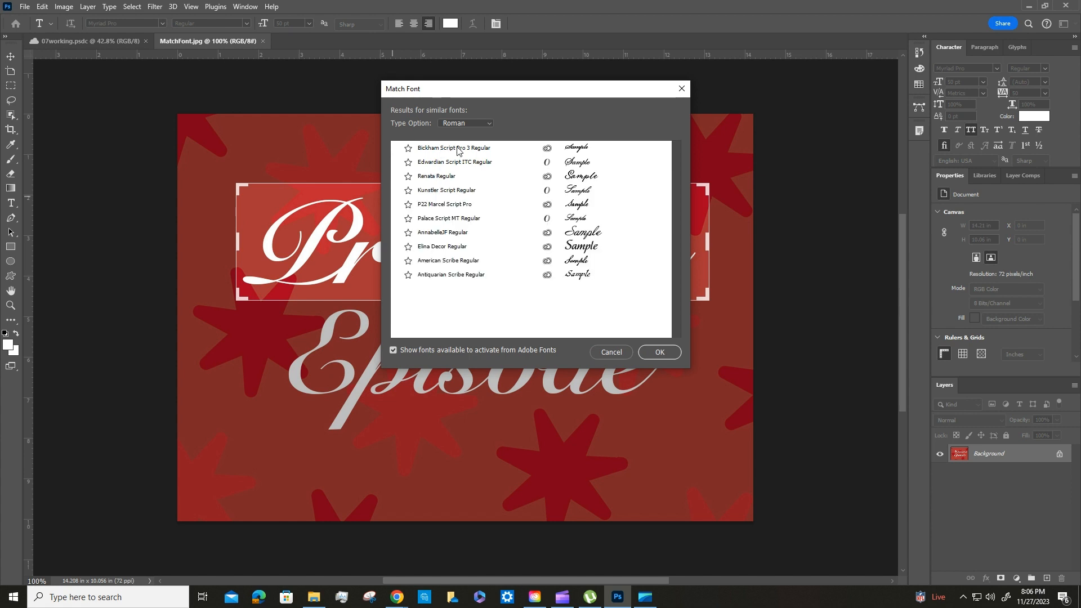
{"action": "left_click_drag", "start_coordinate": [529, 93], "coordinate": [769, 70]}
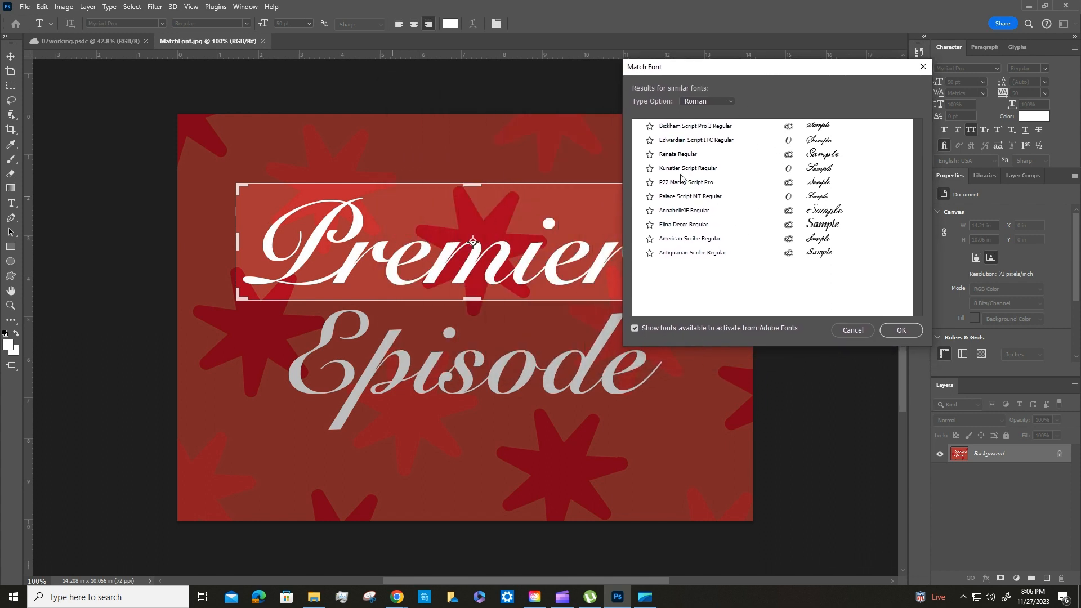
{"action": "left_click", "coordinate": [686, 131]}
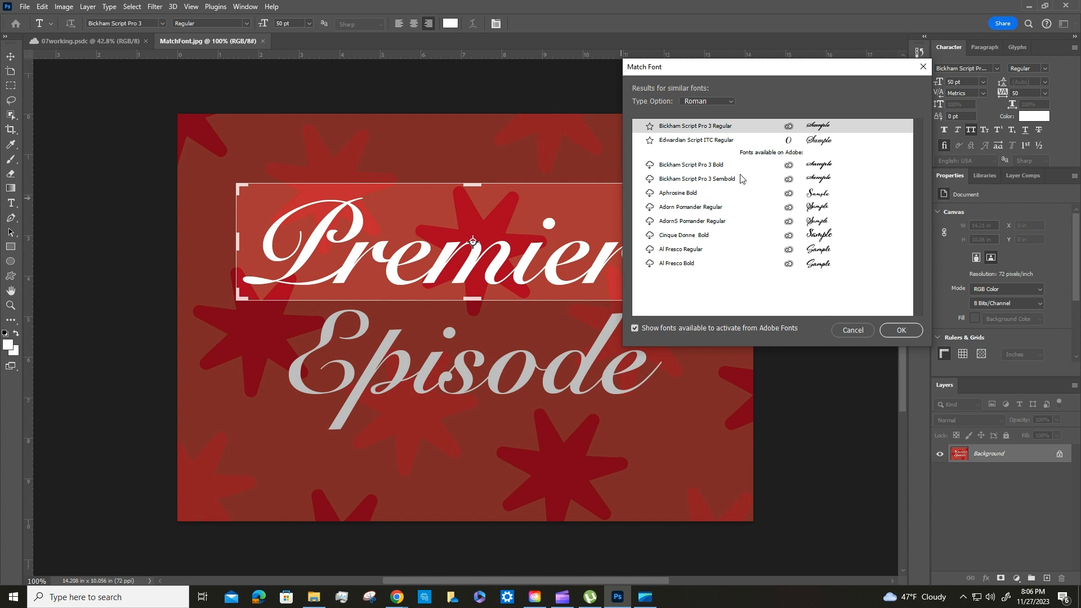
{"action": "left_click", "coordinate": [851, 330]}
Return to the 07working.psdc cover and start saving a copy of it to the computer instead of Creative Cloud
{"action": "left_click", "coordinate": [74, 41]}
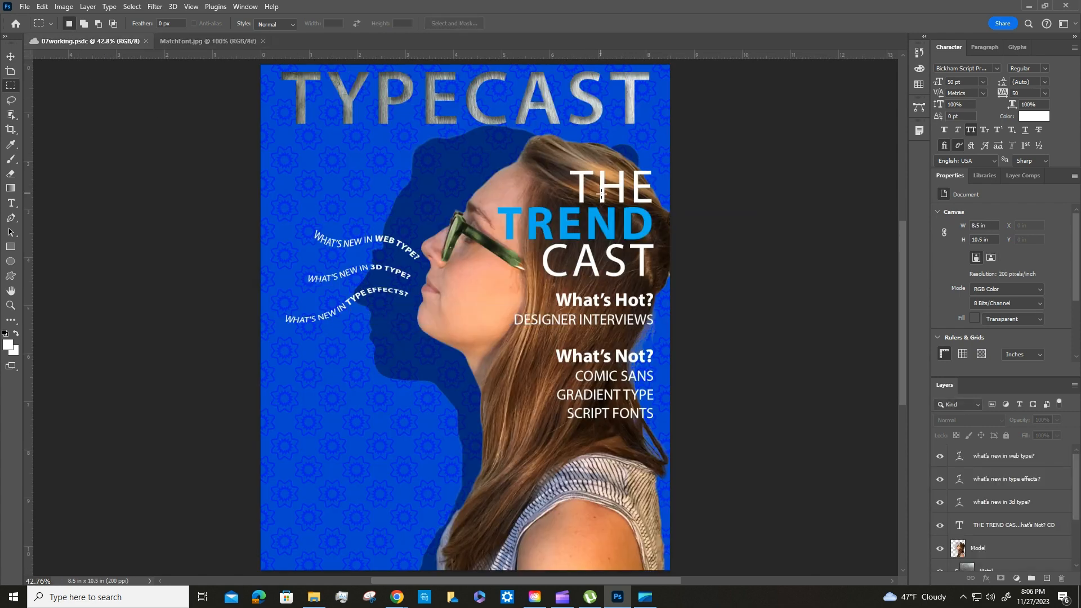
{"action": "left_click", "coordinate": [24, 7]}
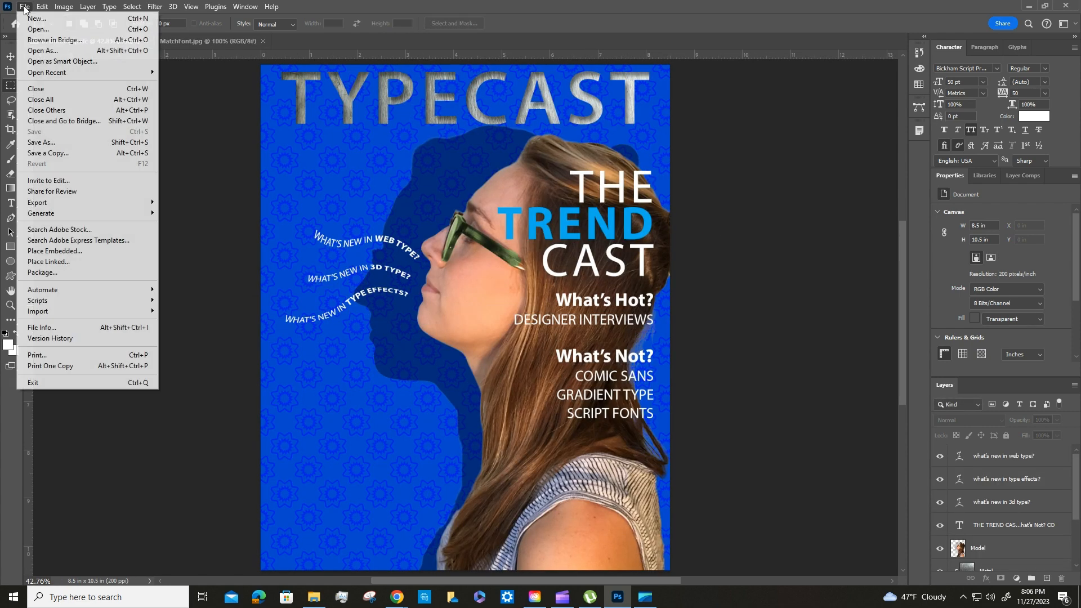
{"action": "left_click", "coordinate": [53, 153]}
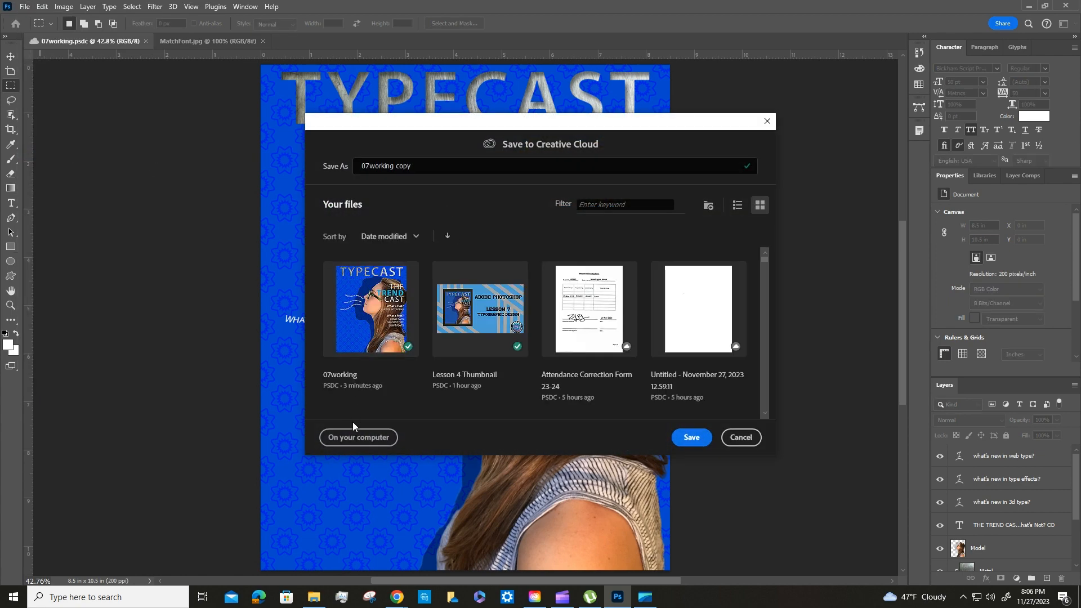
{"action": "left_click", "coordinate": [356, 437]}
{"action": "scroll", "coordinate": [428, 205], "scroll_direction": "down", "scroll_amount": 3}
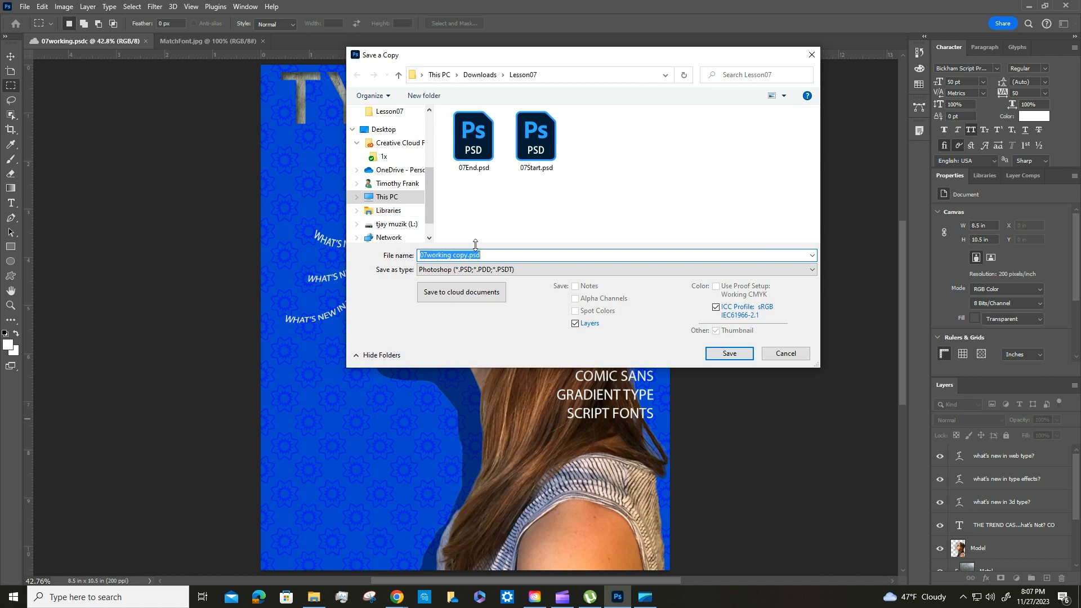
Change the copy's file type to JPEG and set it back to Photoshop (PSD)
{"action": "left_click", "coordinate": [515, 271]}
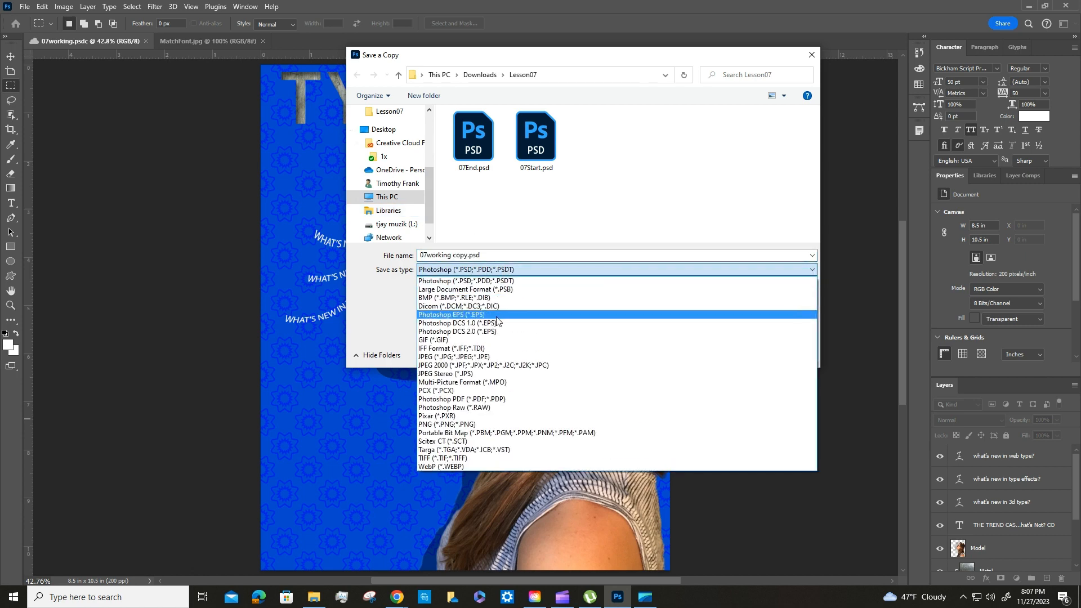
{"action": "left_click", "coordinate": [563, 357]}
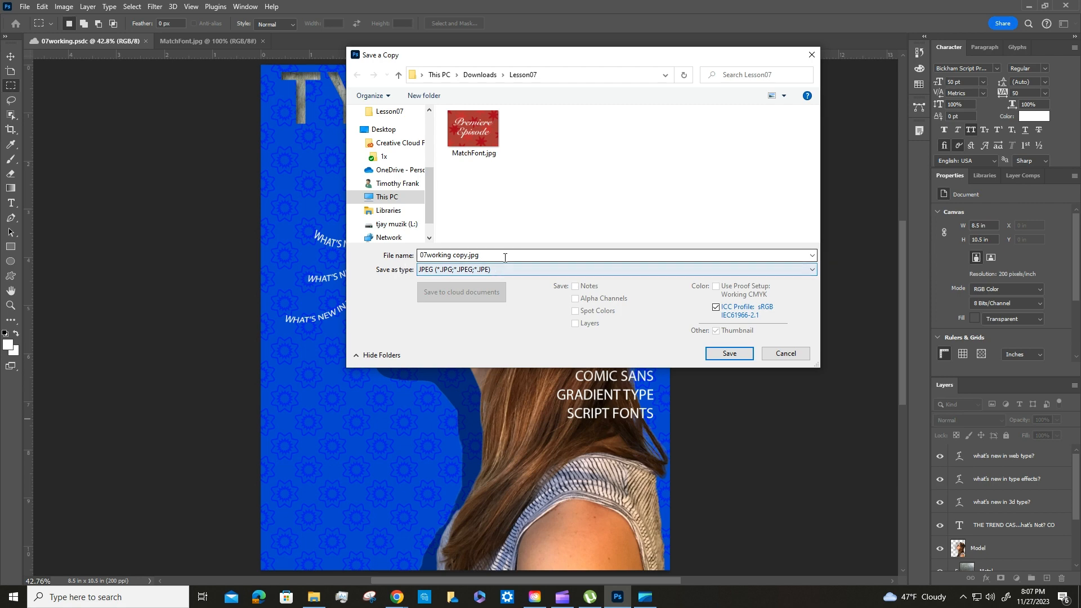
{"action": "left_click", "coordinate": [532, 271]}
{"action": "scroll", "coordinate": [532, 273], "scroll_direction": "up", "scroll_amount": 5}
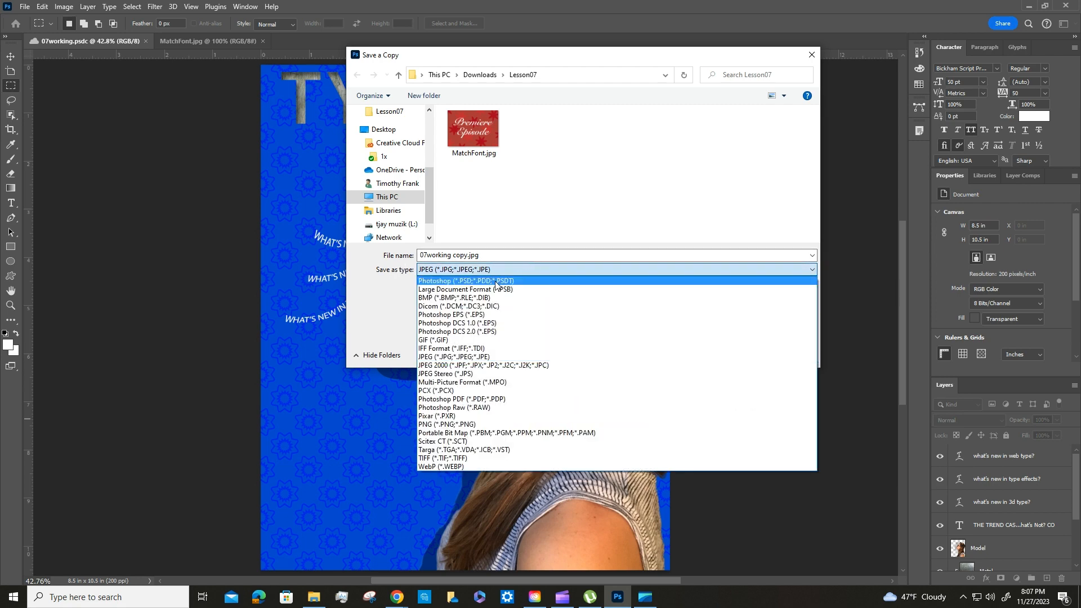
{"action": "left_click", "coordinate": [472, 278]}
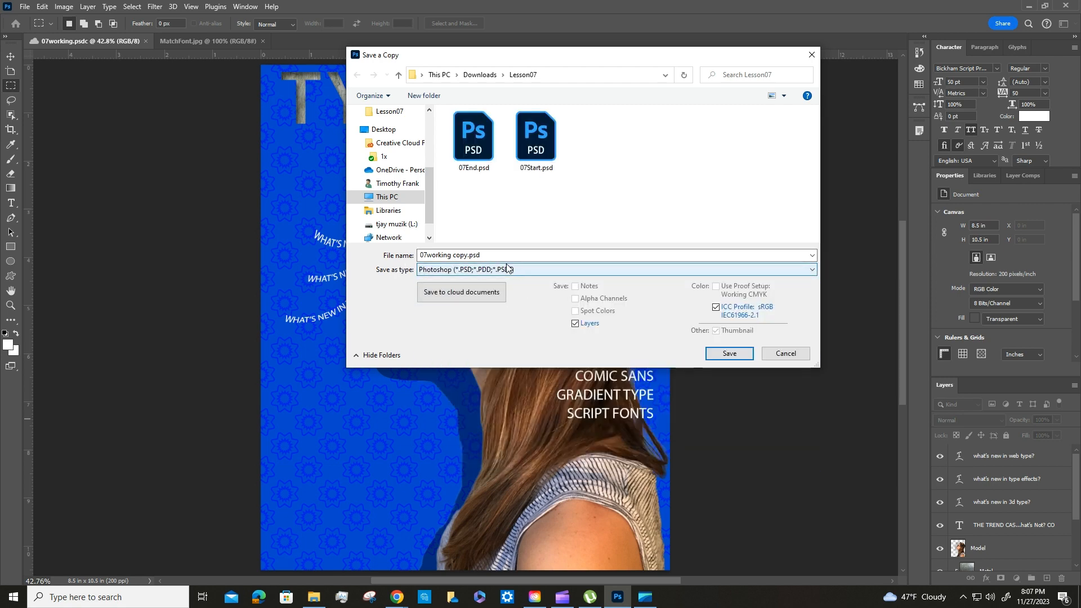